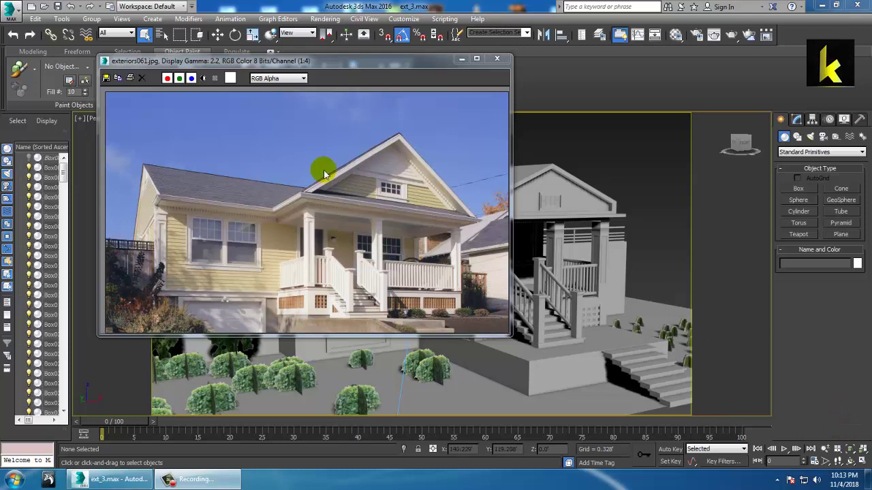
Move the reference house photo aside and select the main body of the house model
drag(385, 63, 221, 49)
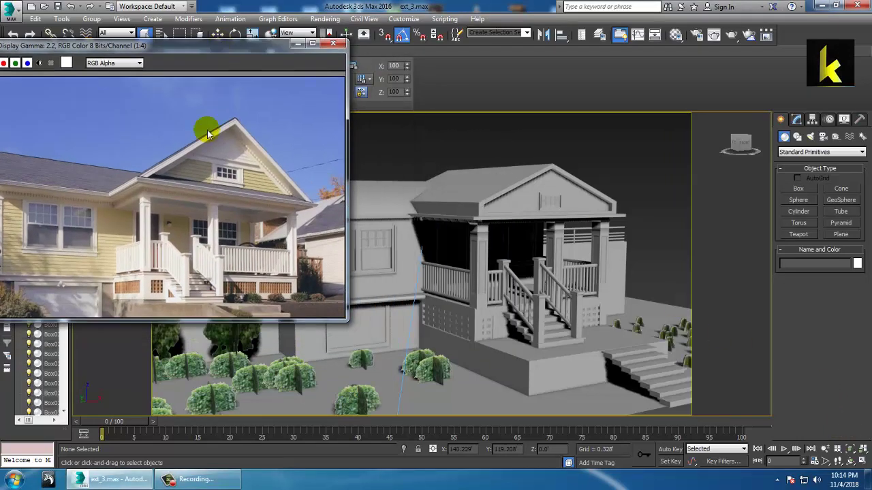
click(311, 392)
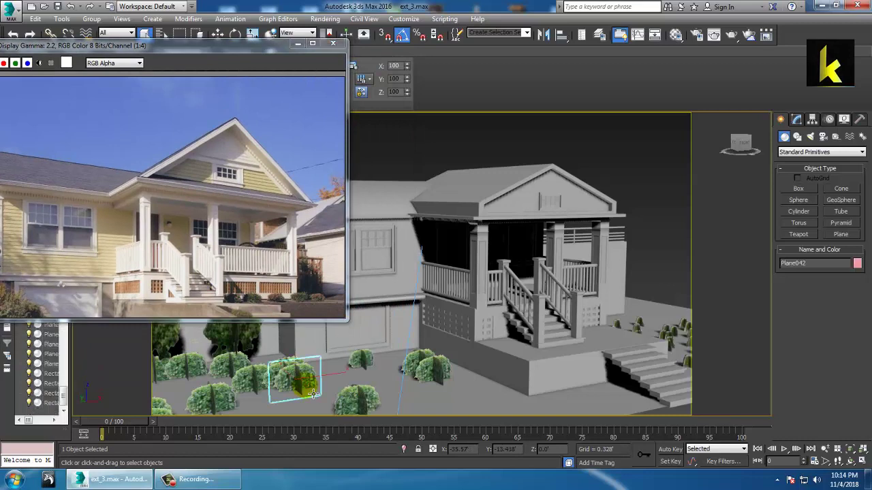
click(430, 373)
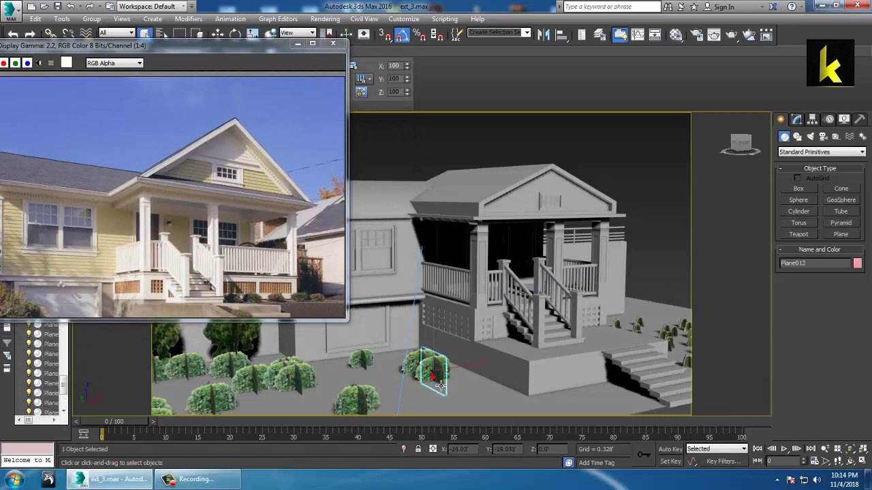
click(273, 383)
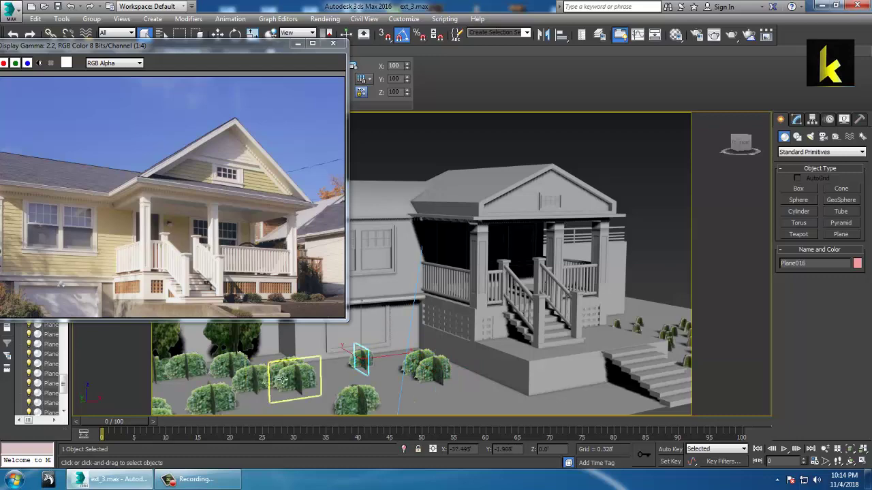
click(268, 387)
click(407, 264)
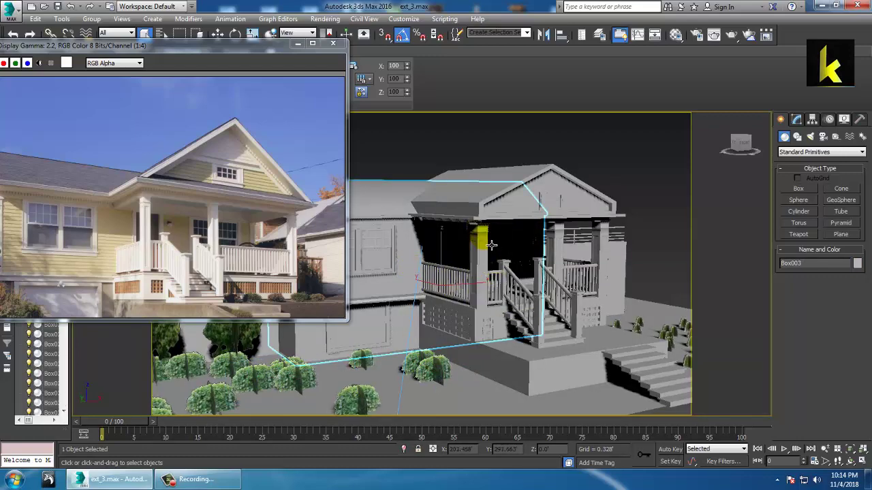
Examine the modelled front wall and window beside the reference photo
middle_drag(489, 245, 170, 252)
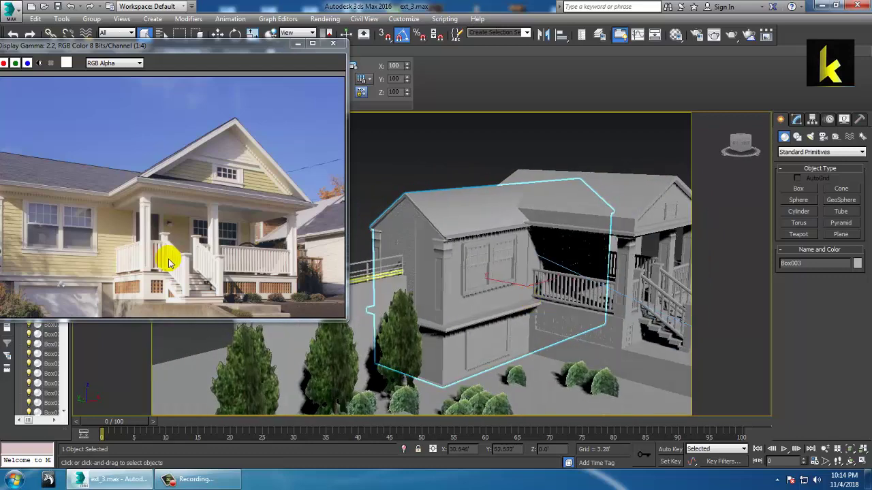
alt+middle_drag(487, 311, 522, 278)
drag(244, 48, 232, 53)
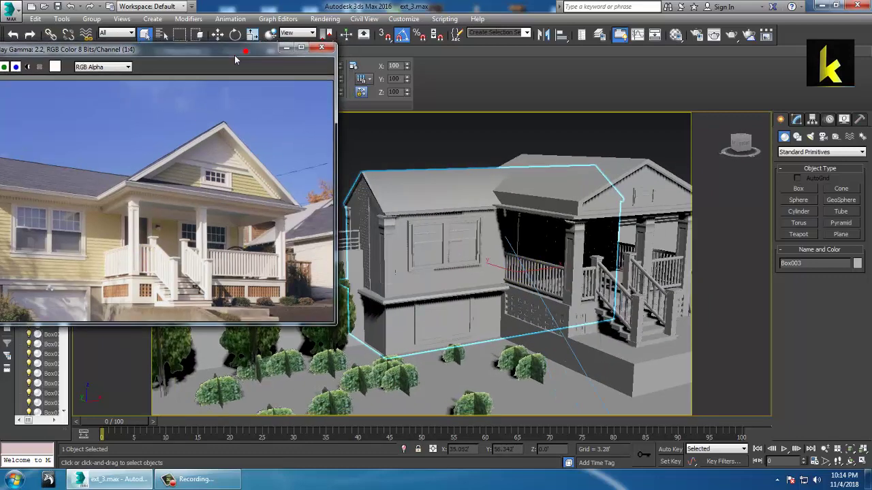
alt+middle_drag(440, 289, 473, 287)
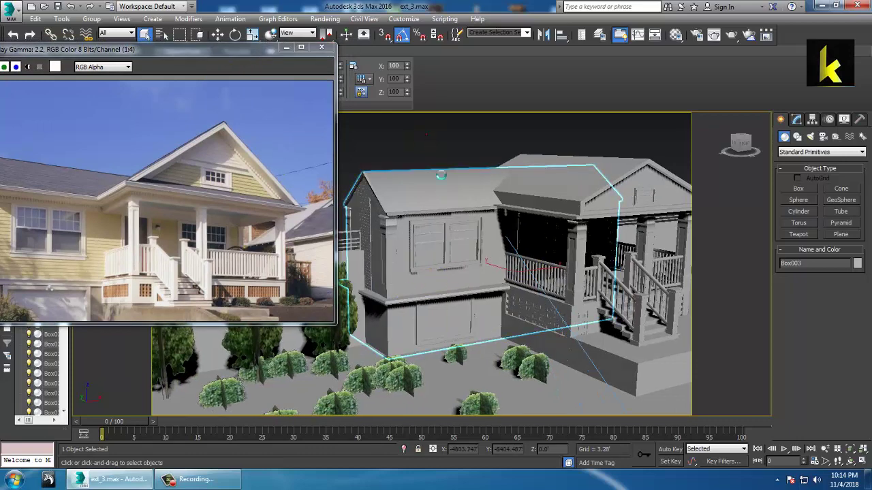
click(427, 134)
click(477, 273)
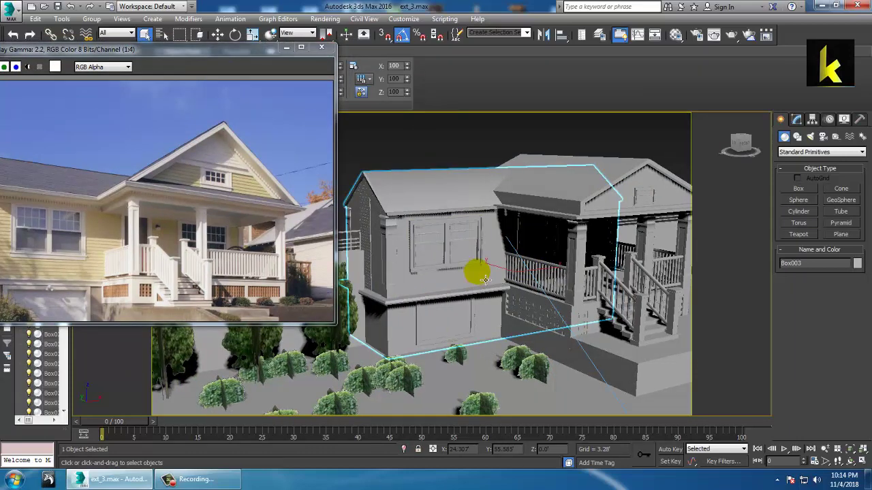
click(405, 191)
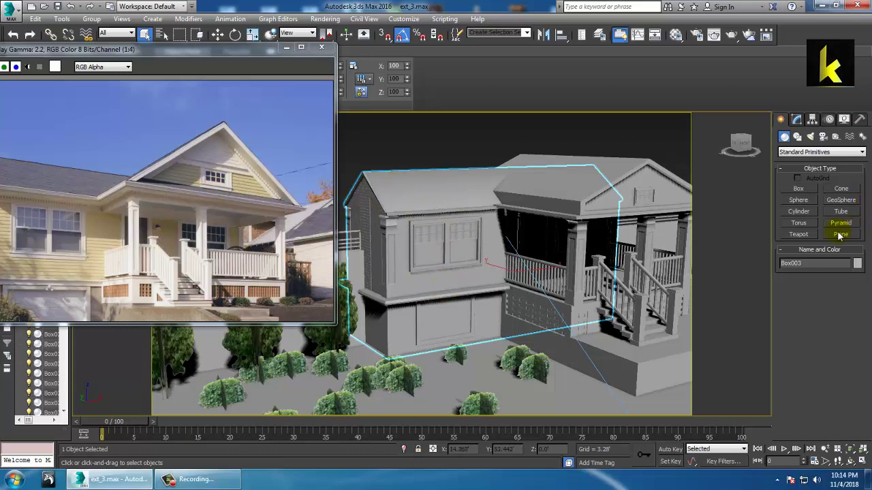
Add an Unwrap UVW modifier to the main house body
click(799, 120)
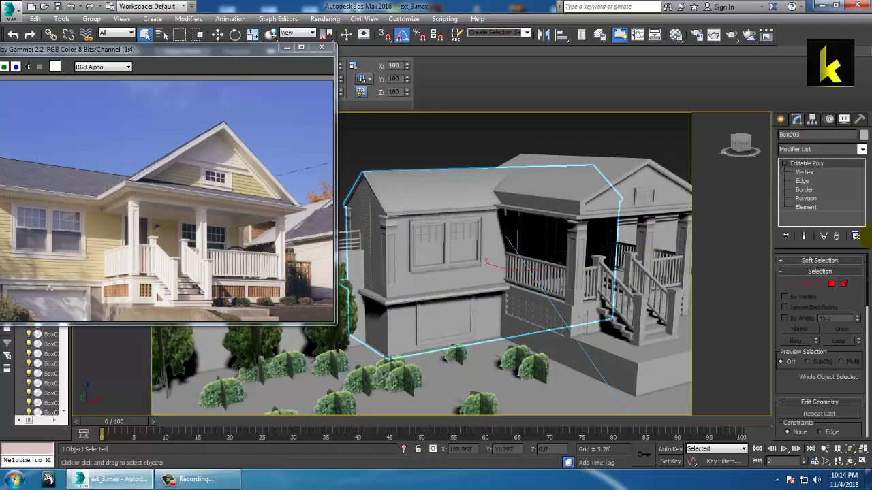
click(863, 150)
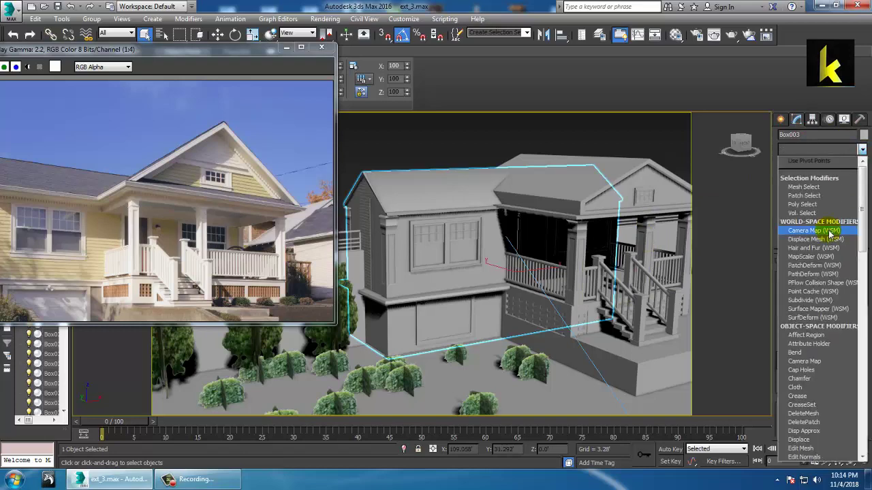
key(u)
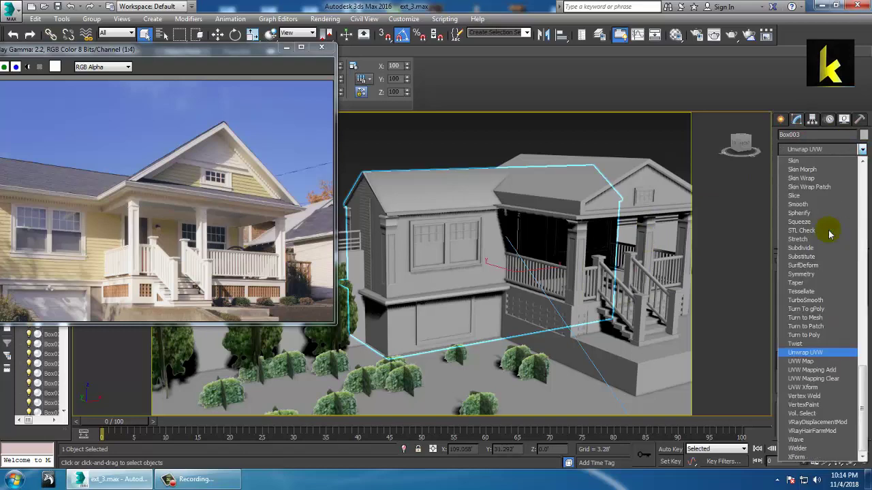
click(816, 353)
click(805, 207)
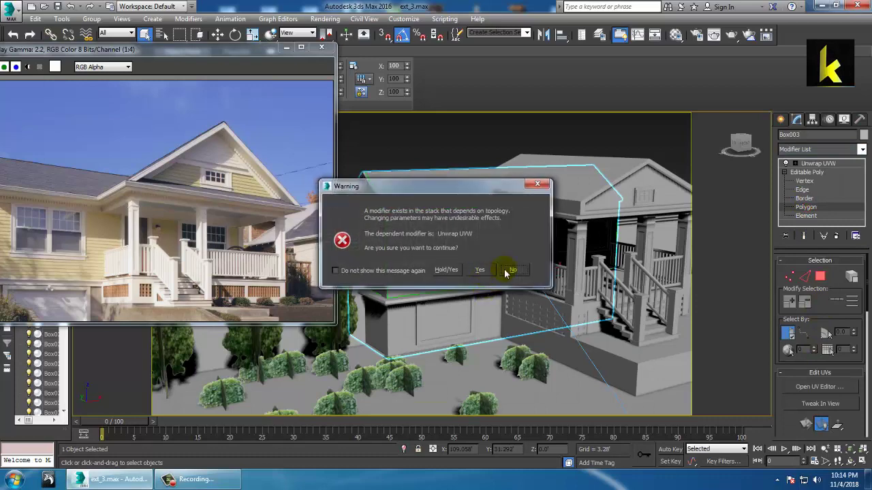
click(517, 271)
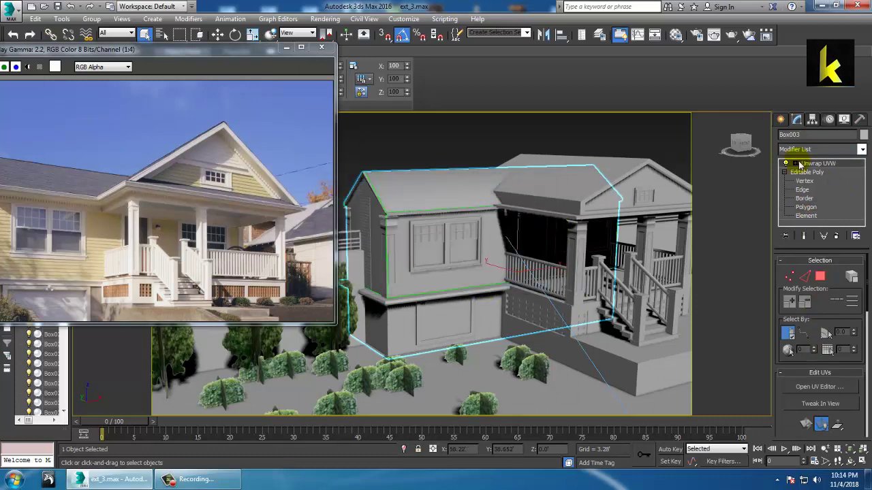
Select the front upper wall faces at the polygon level of the Unwrap UVW modifier
click(796, 164)
click(817, 189)
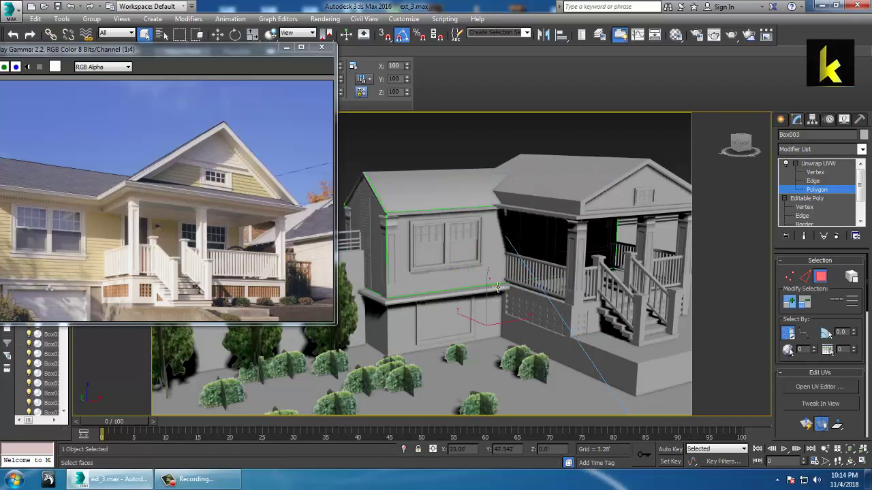
click(498, 287)
alt+middle_drag(579, 262, 641, 274)
ctrl+click(528, 239)
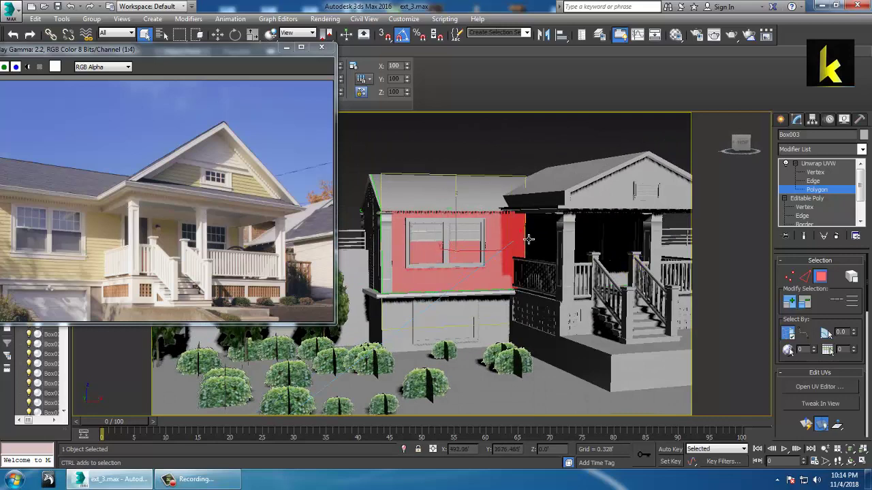
alt+middle_drag(589, 252, 556, 240)
Isolate the house body to add the hidden upper wall faces to the selection, and end the isolation
key(alt+q)
scroll(490, 215, down, 5)
ctrl+click(556, 239)
ctrl+click(525, 241)
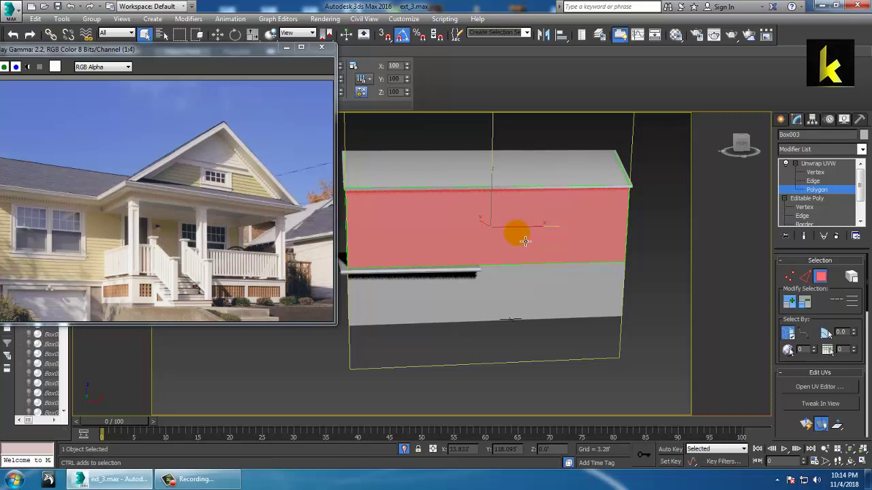
right_click(664, 179)
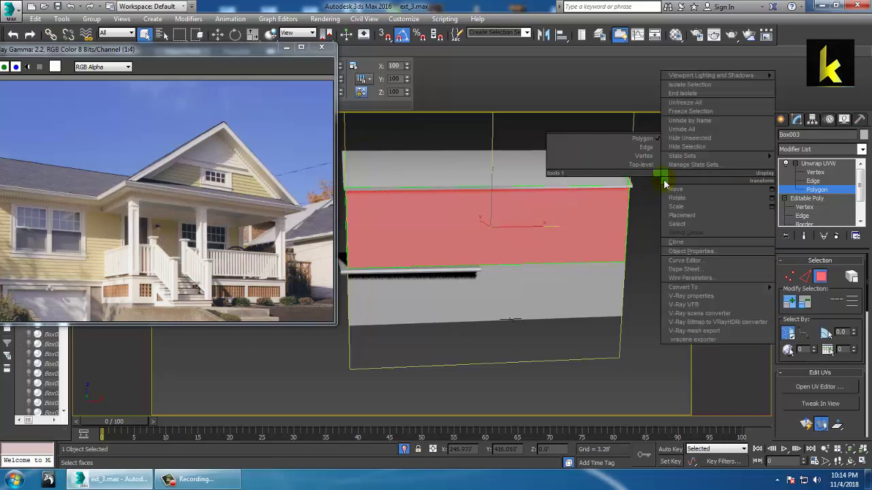
click(695, 93)
alt+middle_drag(565, 286, 616, 284)
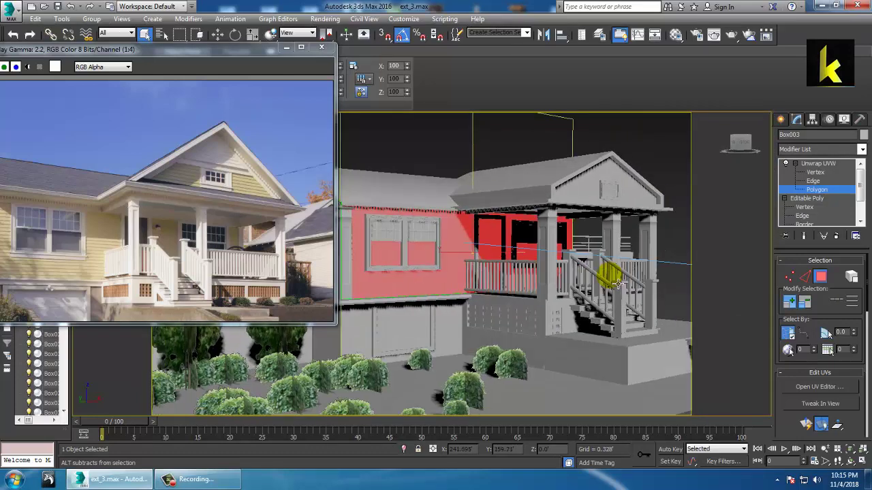
scroll(616, 284, down, 5)
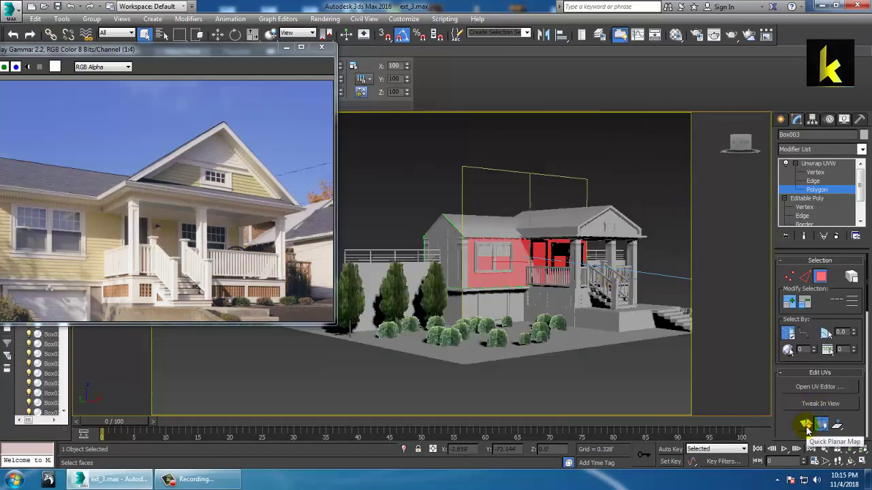
Open the UV editor and separate the selected wall faces' UVs from the rest of the layout
click(834, 388)
scroll(179, 253, down, 4)
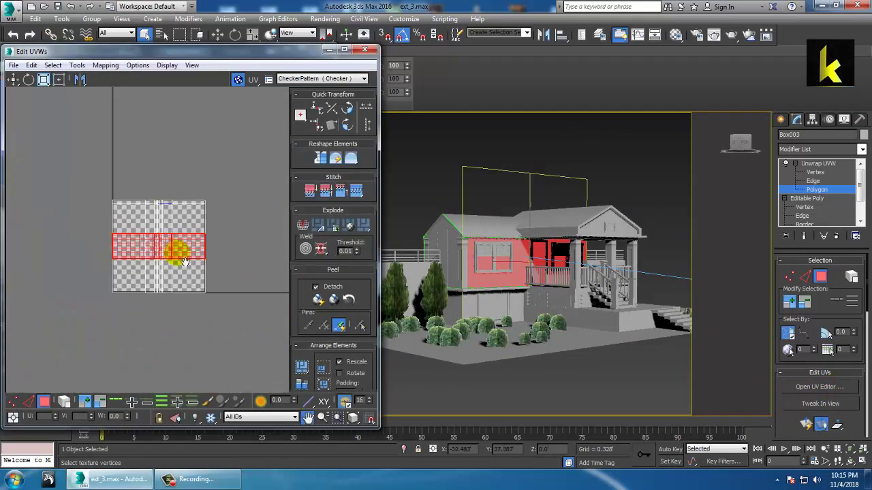
middle_drag(184, 261, 263, 256)
drag(255, 253, 243, 149)
key(ctrl+i)
drag(271, 255, 96, 209)
drag(144, 108, 262, 249)
Scale the wall UVs down uniformly so they sit inside the checker tile with a margin at both ends
scroll(270, 253, up, 2)
scroll(270, 254, up, 2)
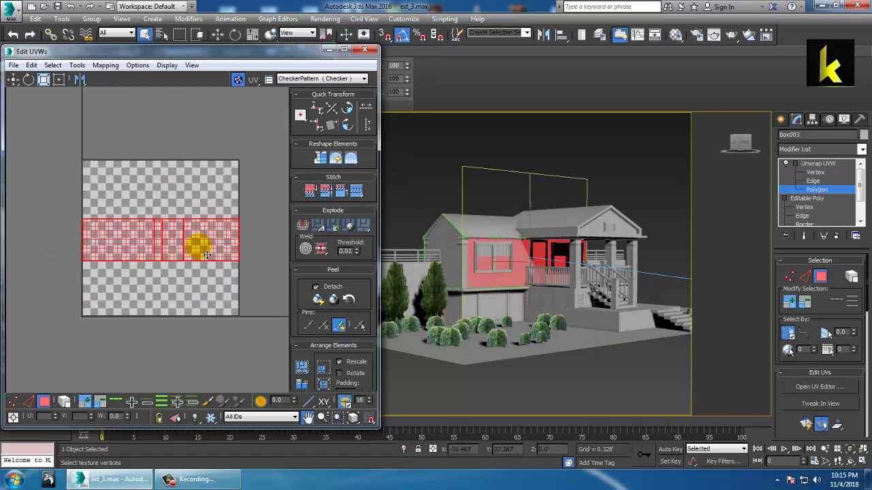
scroll(222, 244, up, 2)
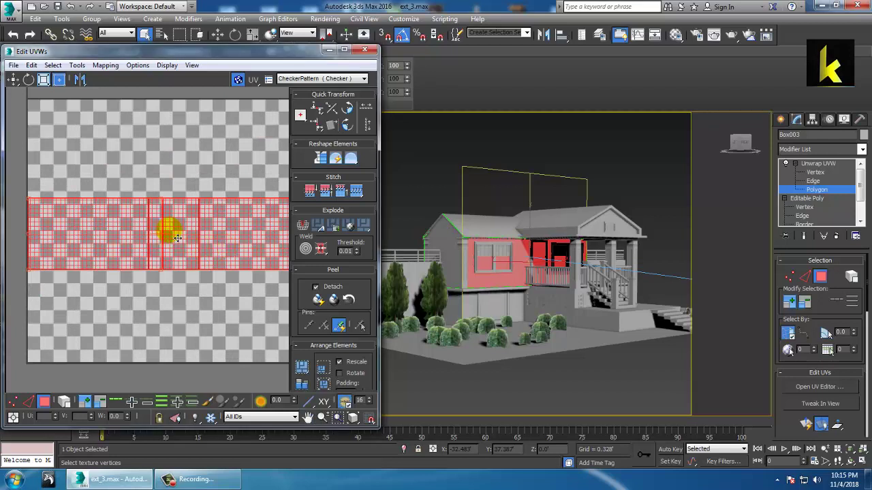
drag(156, 240, 181, 249)
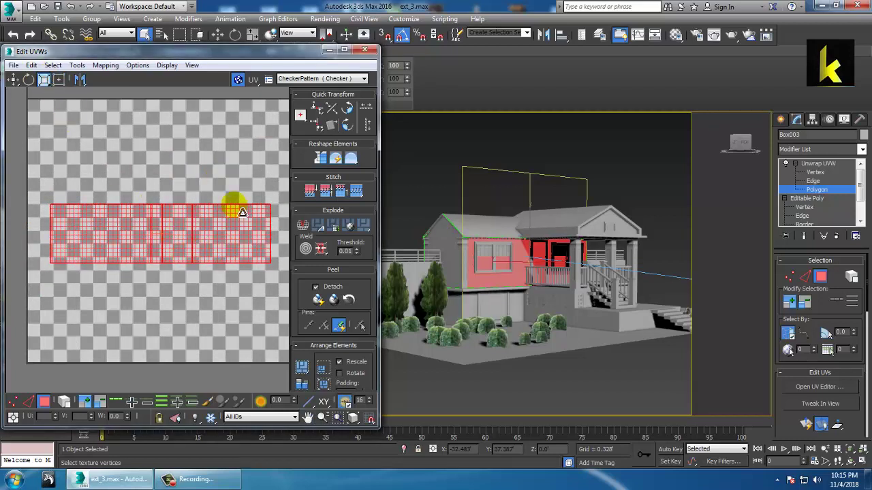
drag(267, 53, 285, 46)
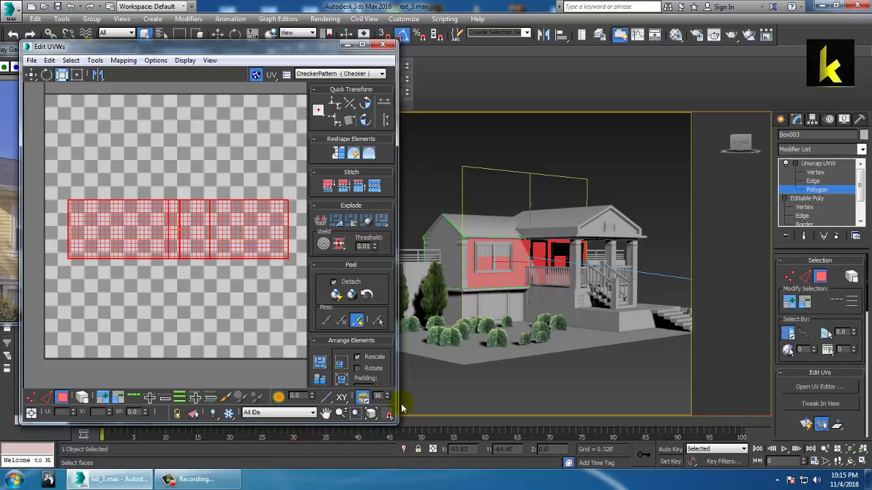
click(510, 229)
click(473, 224)
click(470, 279)
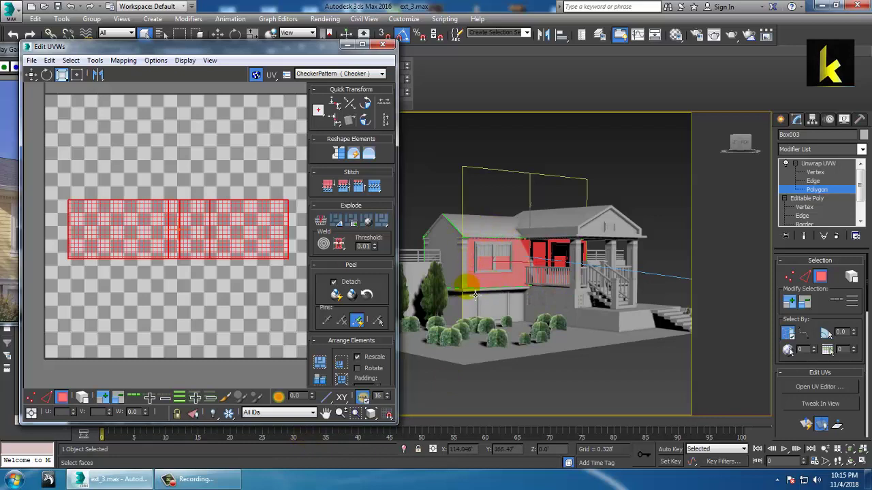
click(483, 257)
click(510, 283)
click(557, 281)
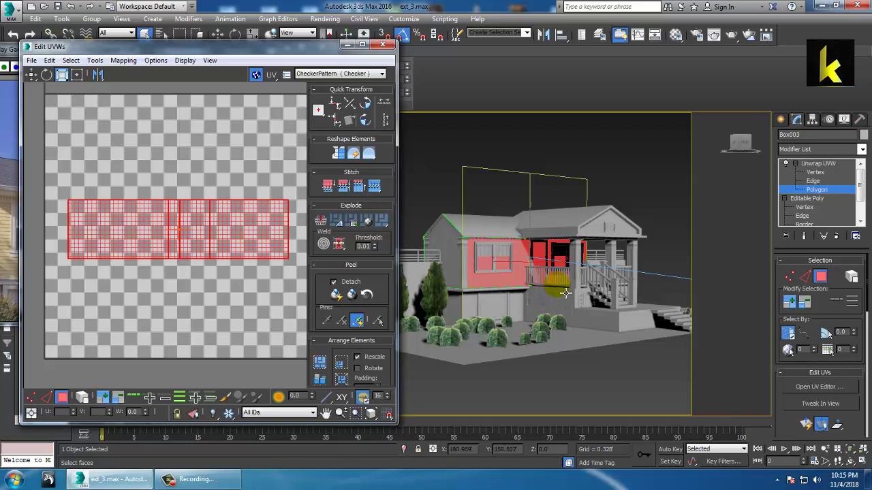
Launch Adobe Photoshop CC 2015
click(12, 479)
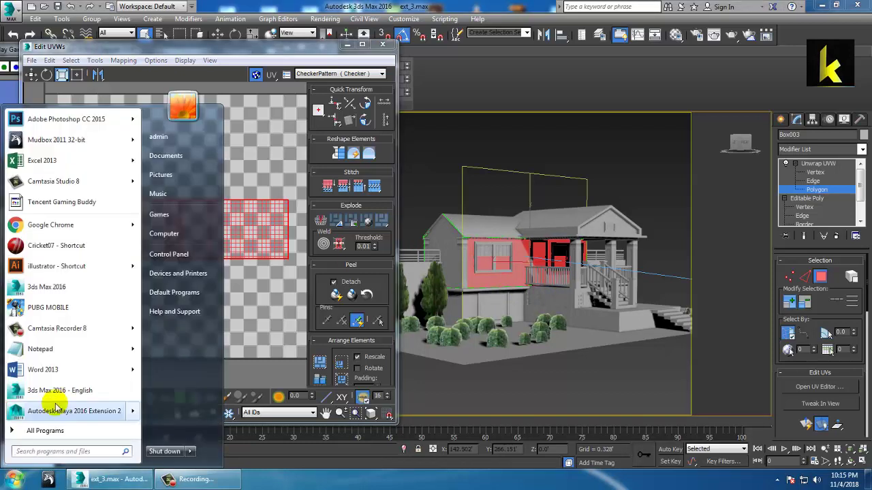
click(67, 119)
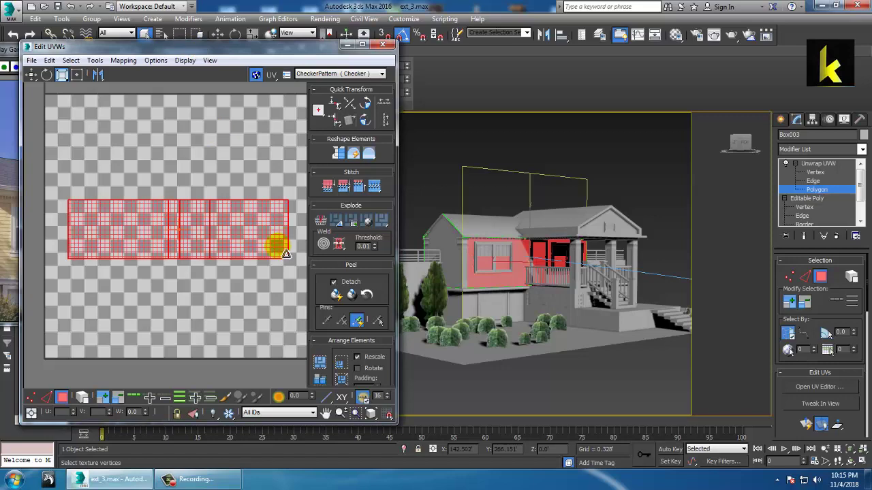
Render the UVW template of the wall UVs at 1024 × 1024
click(95, 59)
click(133, 267)
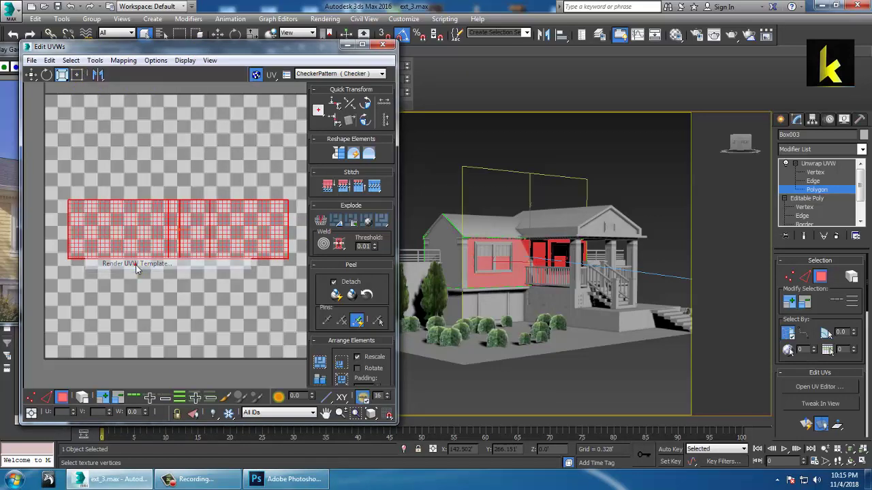
click(83, 152)
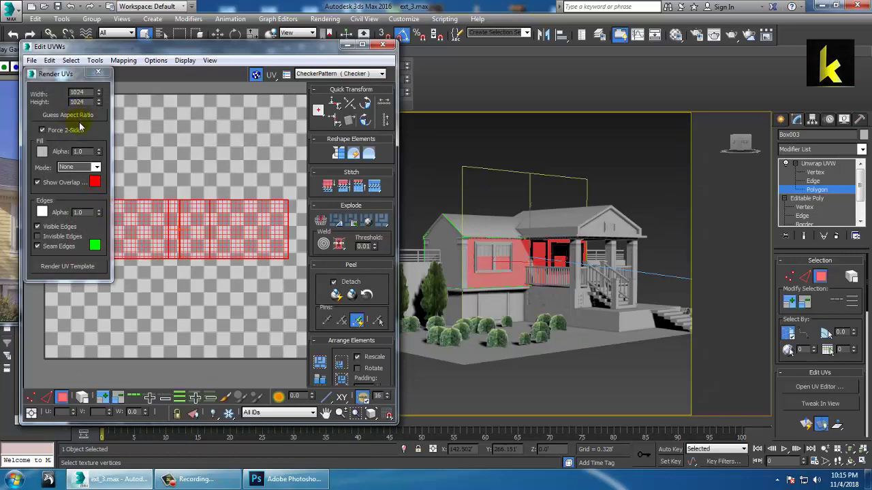
click(68, 266)
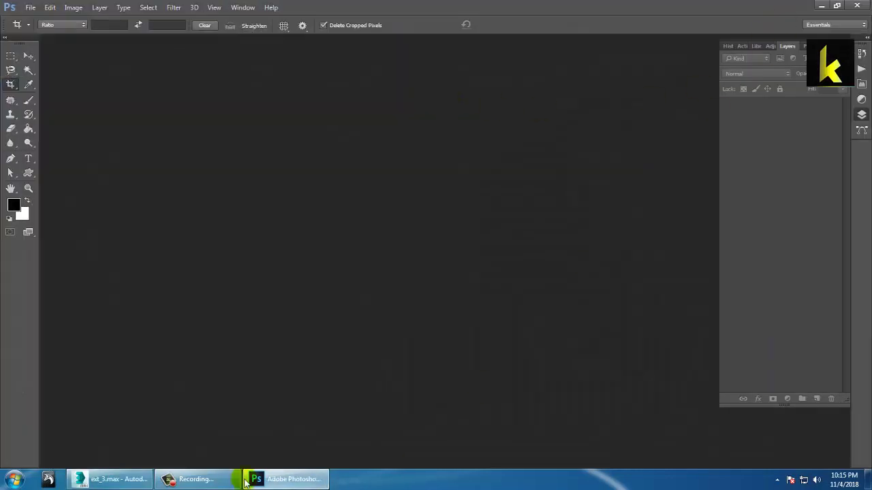
Switch to 3ds Max and start saving the rendered UV map, creating a Desktop folder named uvs for it
click(116, 479)
click(477, 100)
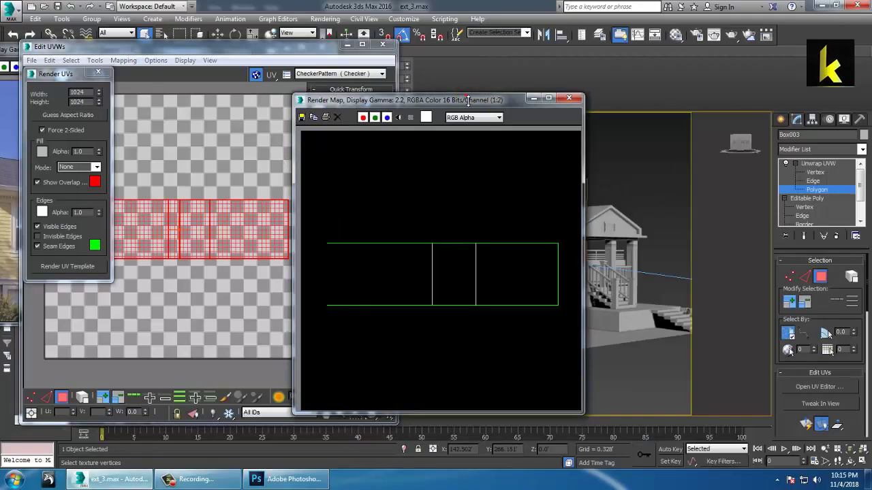
click(302, 118)
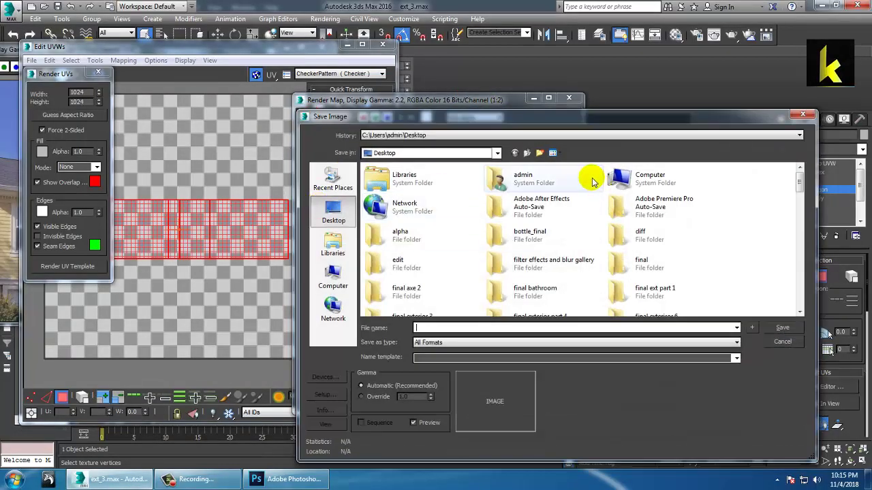
click(540, 154)
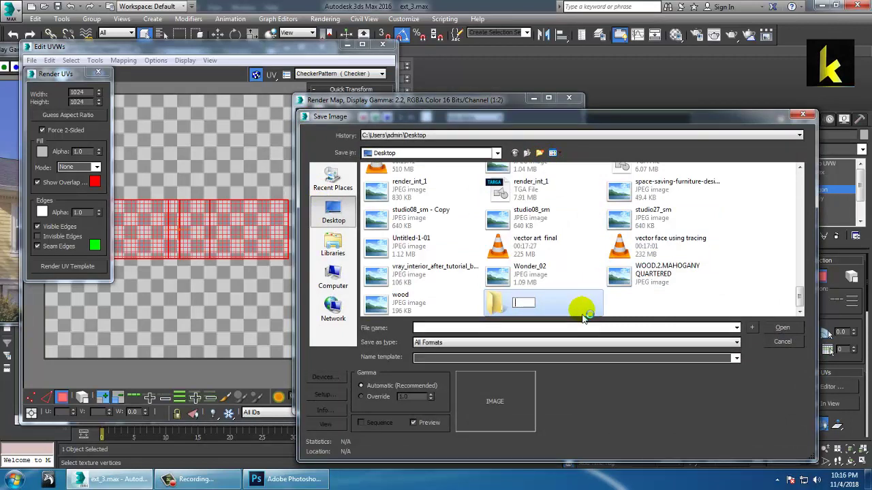
text(uvs)
double_click(579, 303)
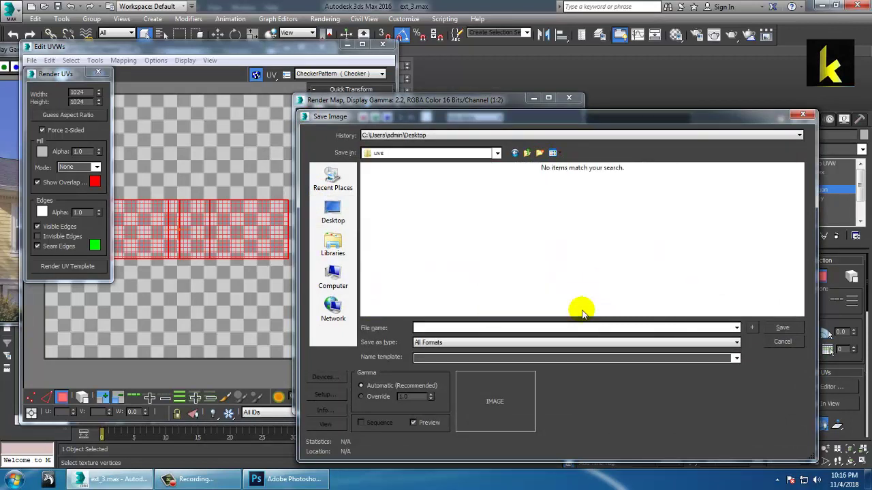
Save the rendered UV map in the Desktop's uvs folder as a JPEG named 1, accepting quality 100
click(340, 213)
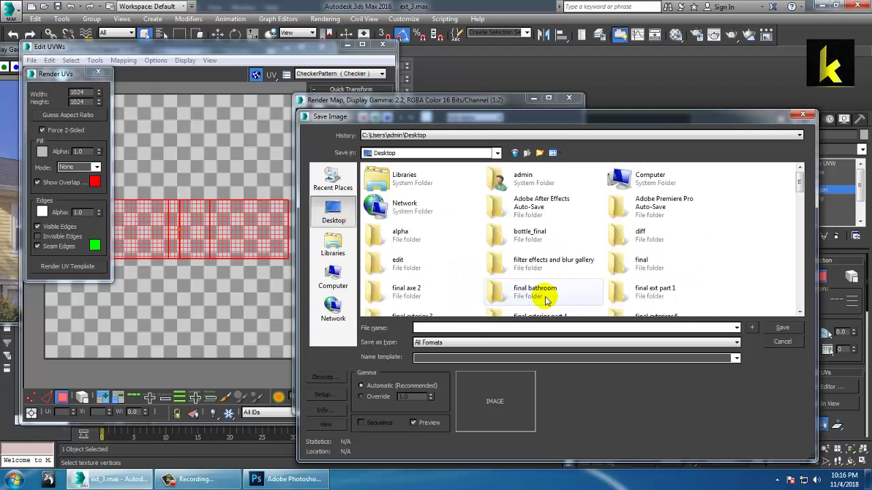
scroll(538, 296, down, 5)
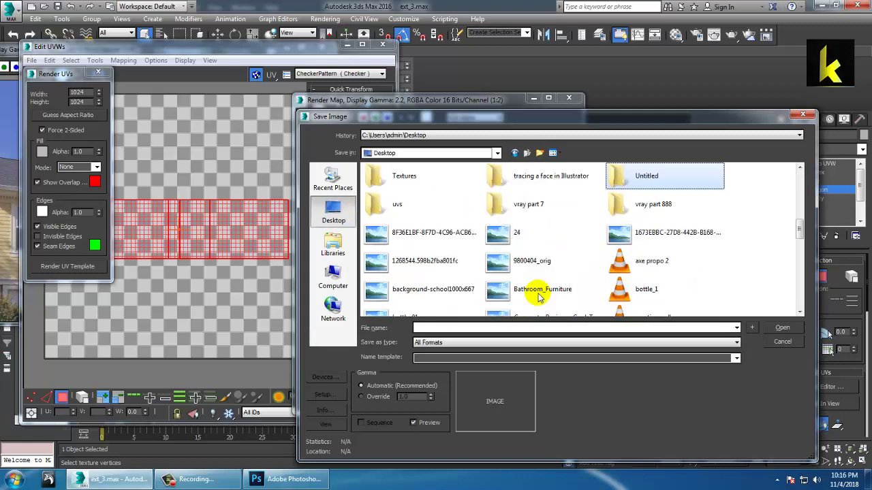
double_click(398, 204)
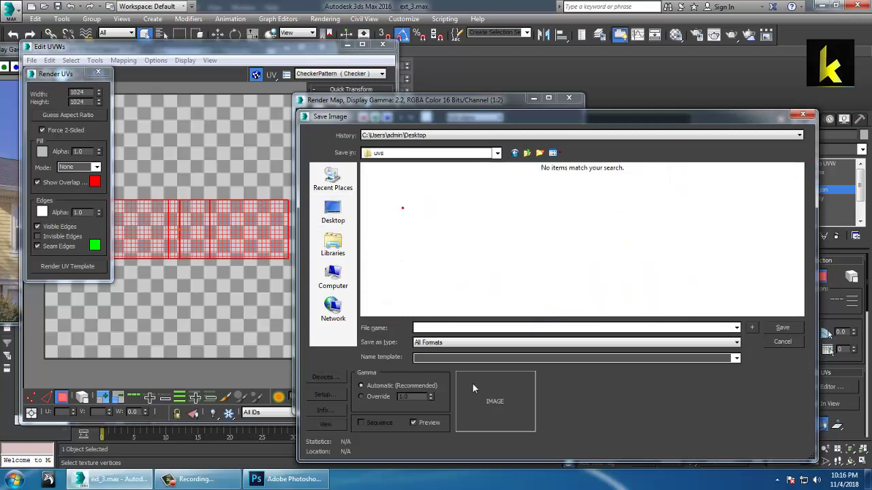
click(476, 329)
text(1)
key(Tab)
click(790, 327)
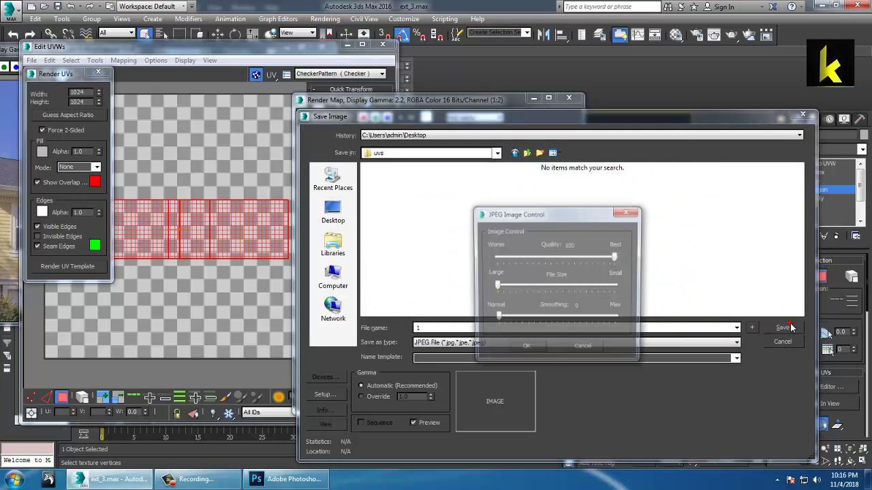
click(521, 352)
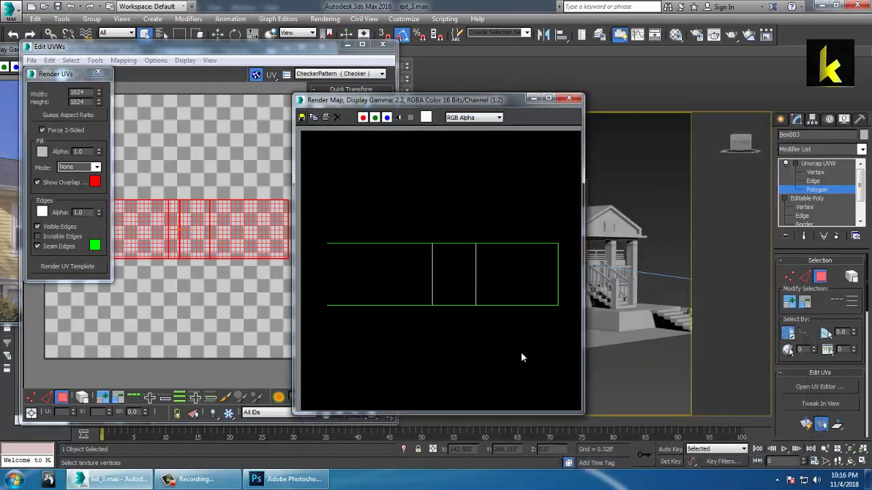
Open the saved template image 1 from the Desktop's uvs folder in Adobe Photoshop CC 2015
key(super+d)
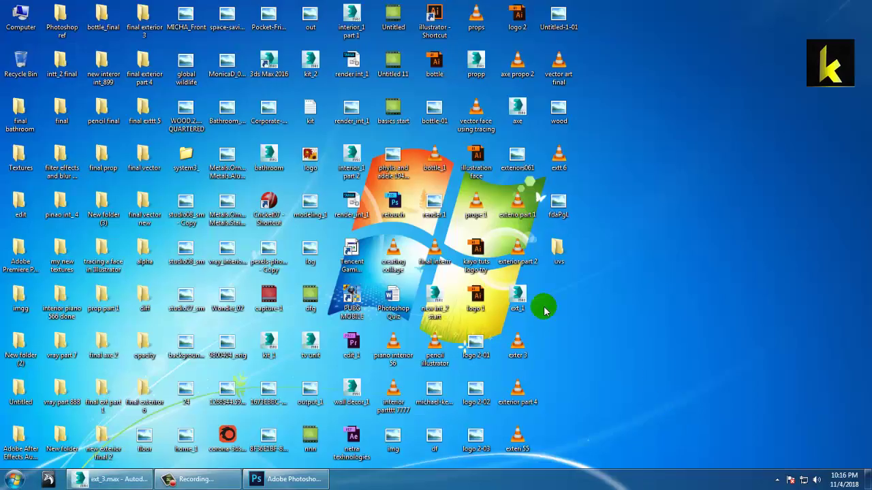
double_click(557, 254)
click(405, 174)
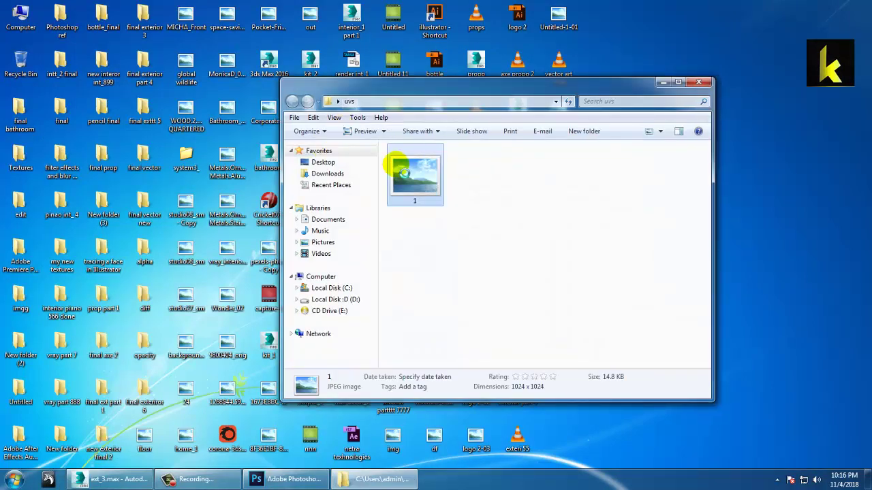
right_click(402, 169)
mouse_move(496, 264)
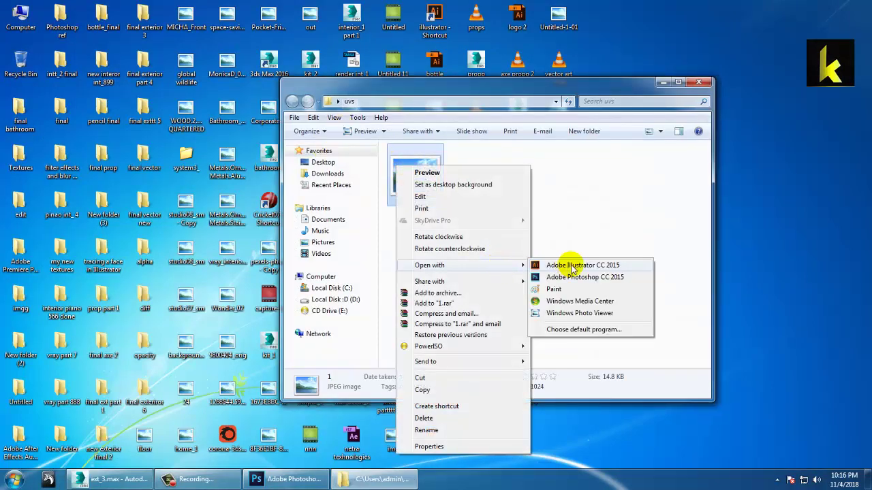
click(587, 277)
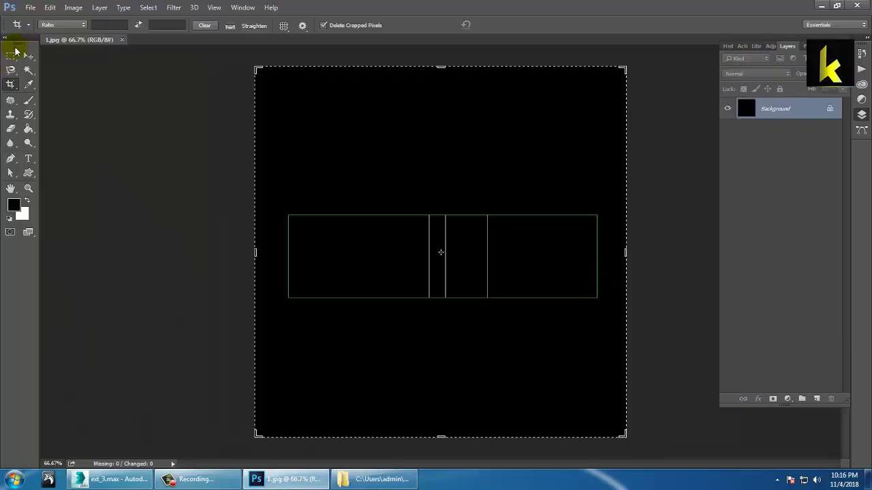
Convert the template's Background into an editable layer named Layer 0 and add a new empty layer above it
click(28, 56)
double_click(790, 111)
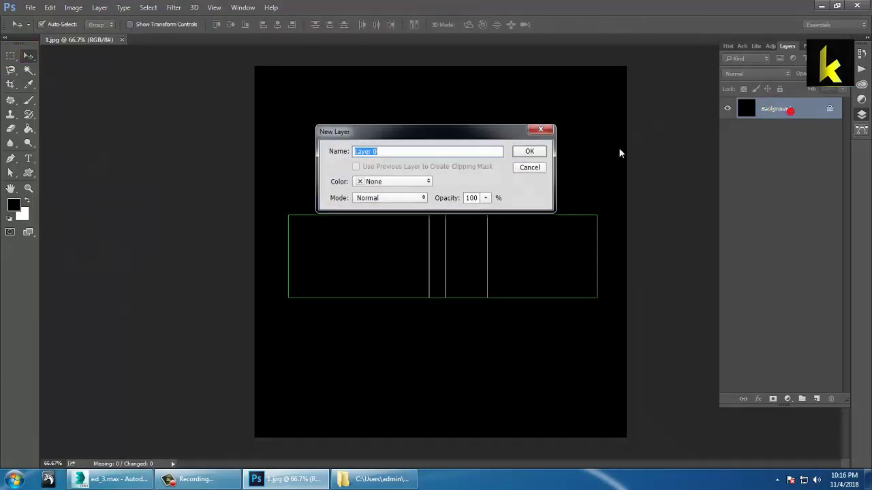
click(530, 151)
click(817, 399)
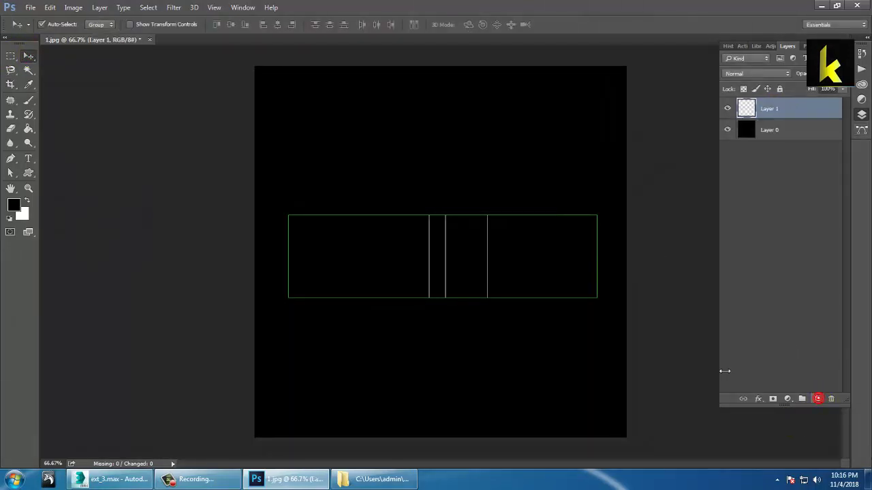
Fill the new layer with a dark orange-brown and set its blend mode to Screen
click(14, 204)
click(699, 162)
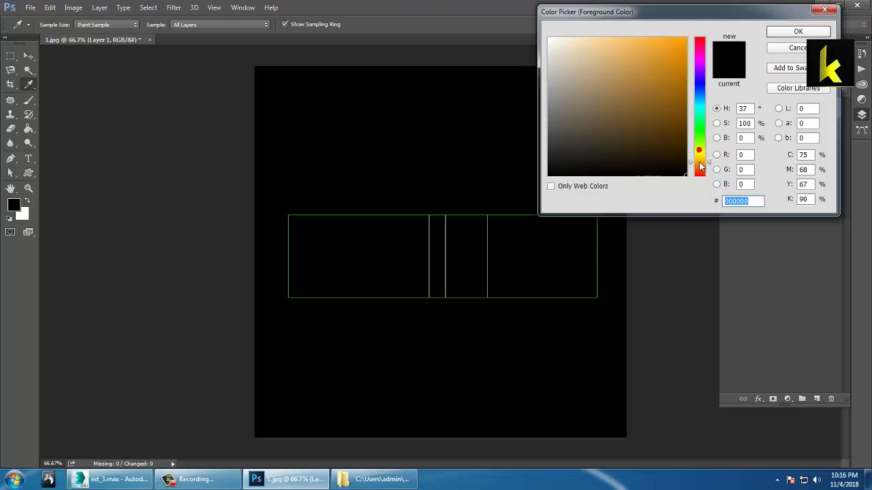
click(660, 85)
click(797, 31)
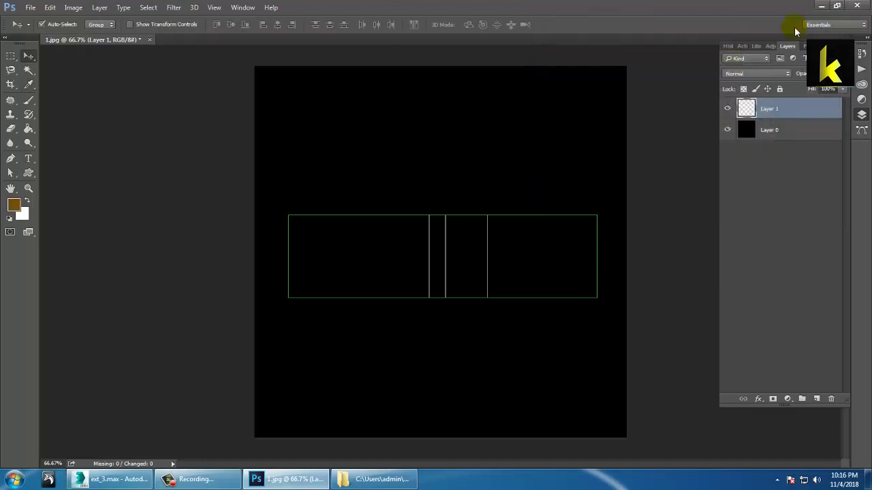
key(alt+BackSpace)
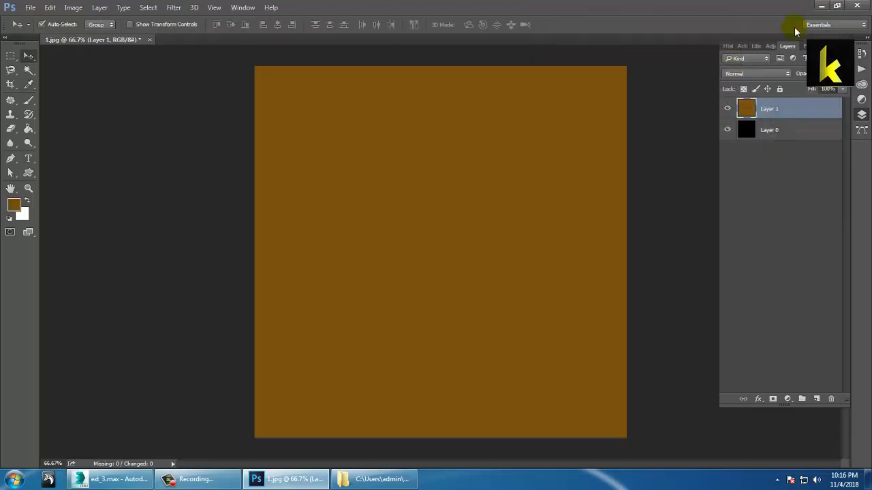
click(756, 75)
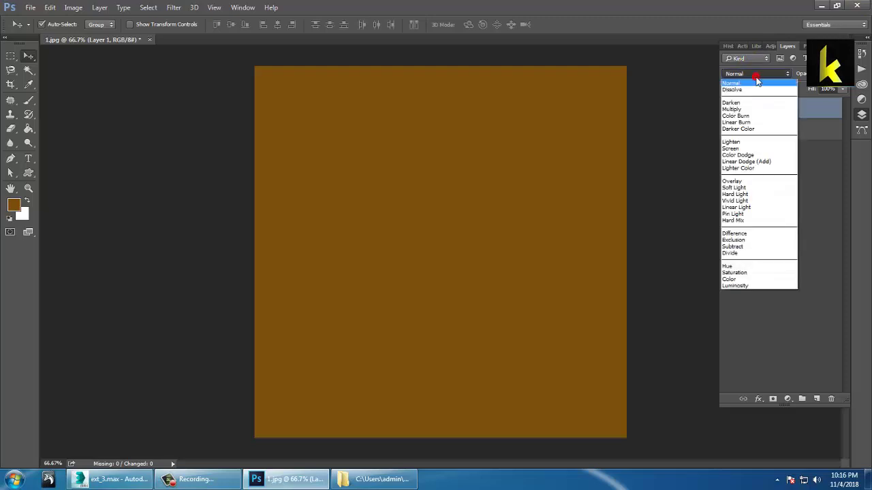
click(762, 148)
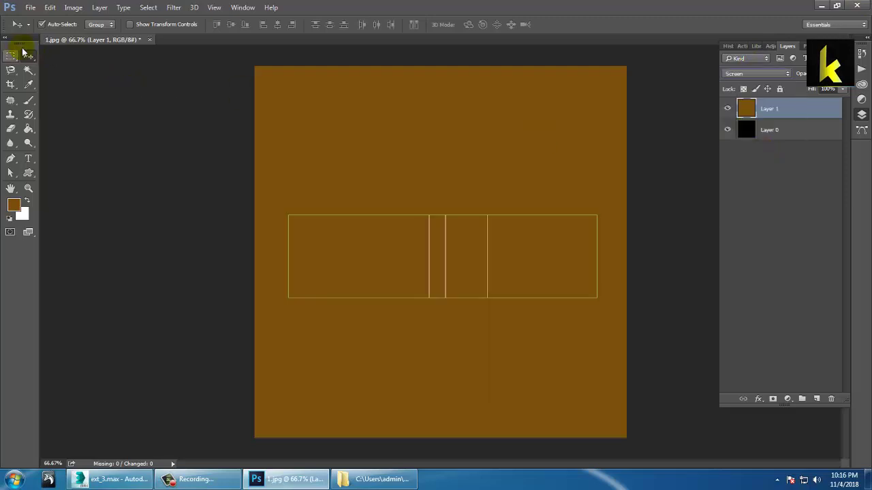
Open the WOOD.2.MAHOGANY QUARTERED texture image from the Desktop
click(29, 13)
click(253, 161)
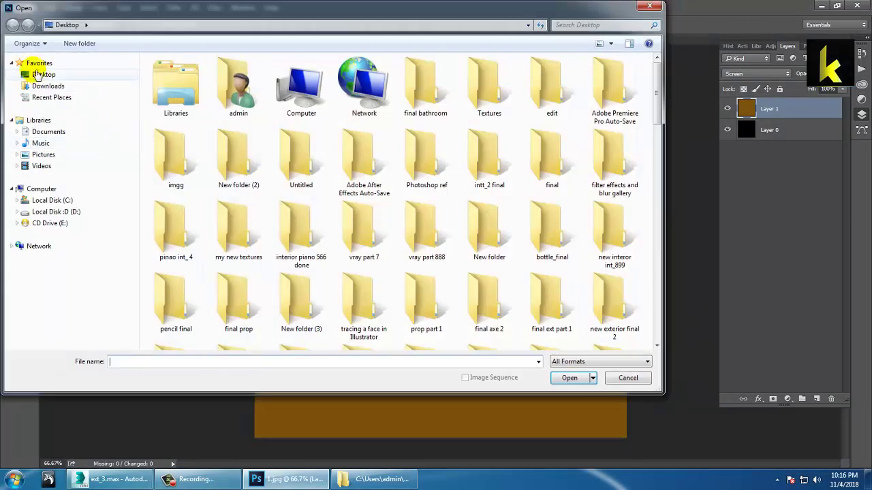
click(34, 72)
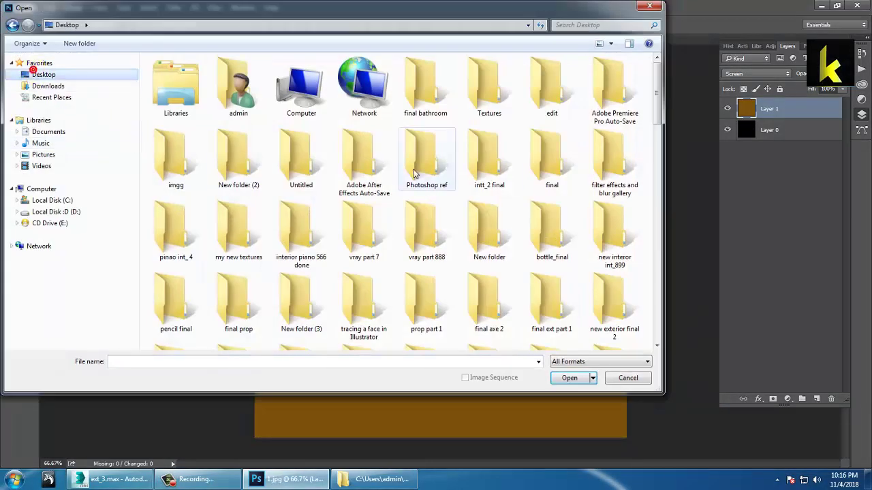
click(352, 154)
key(w)
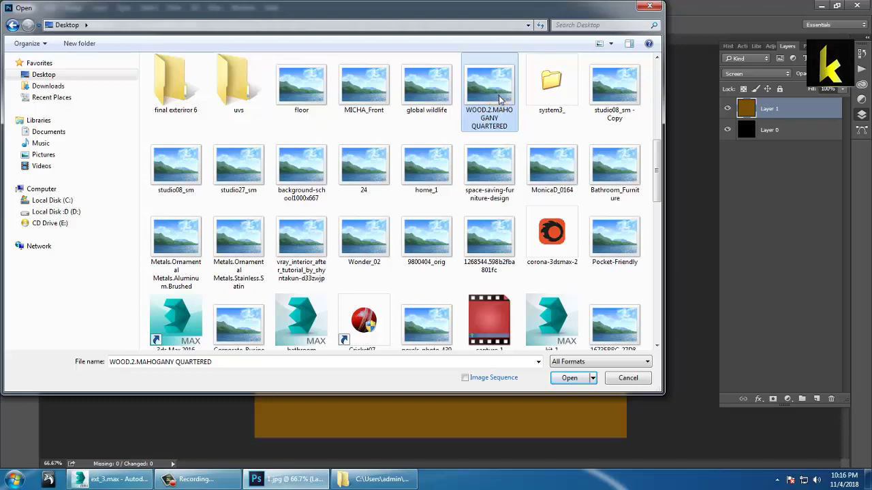
double_click(499, 99)
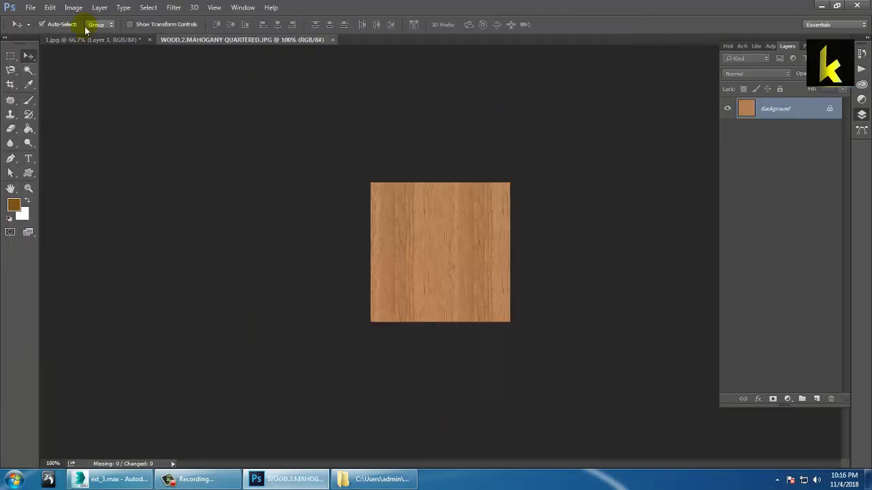
Open the white plank image named wood from the Desktop
click(32, 7)
click(41, 30)
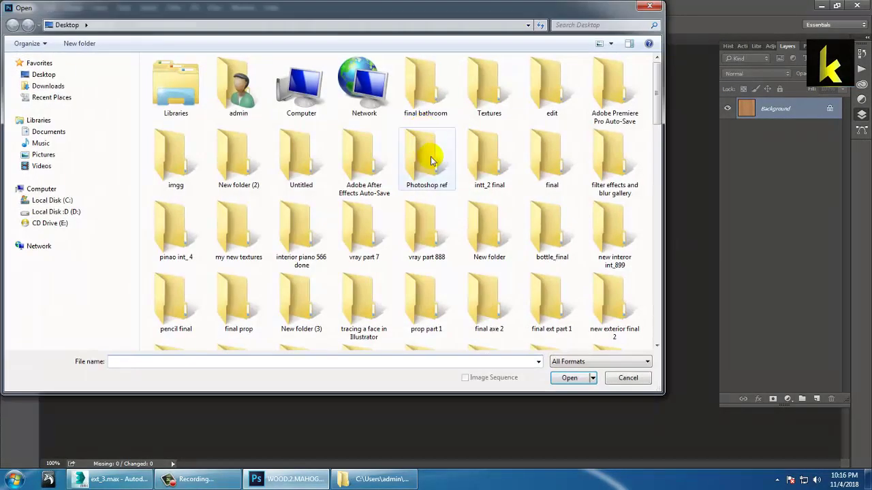
key(w)
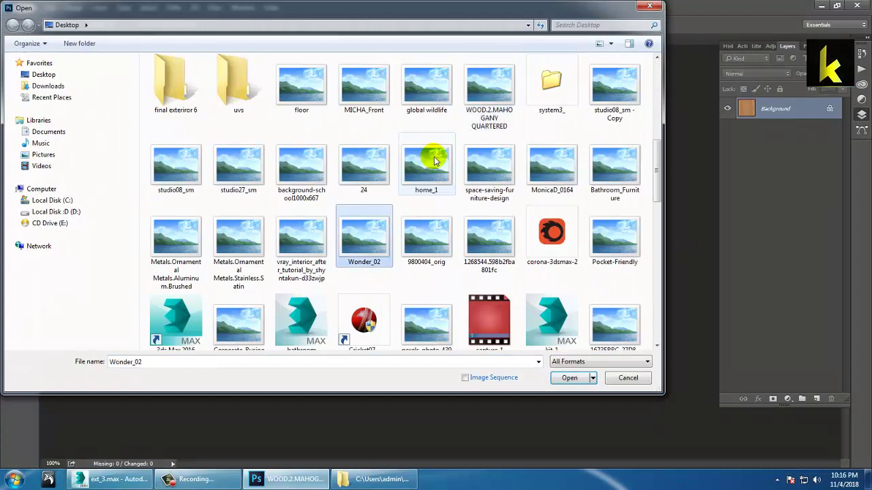
key(w)
key(w)
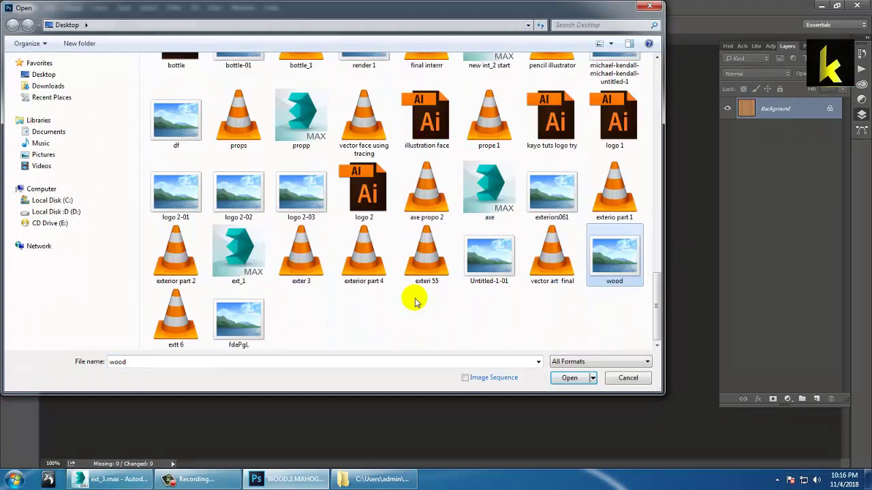
double_click(609, 276)
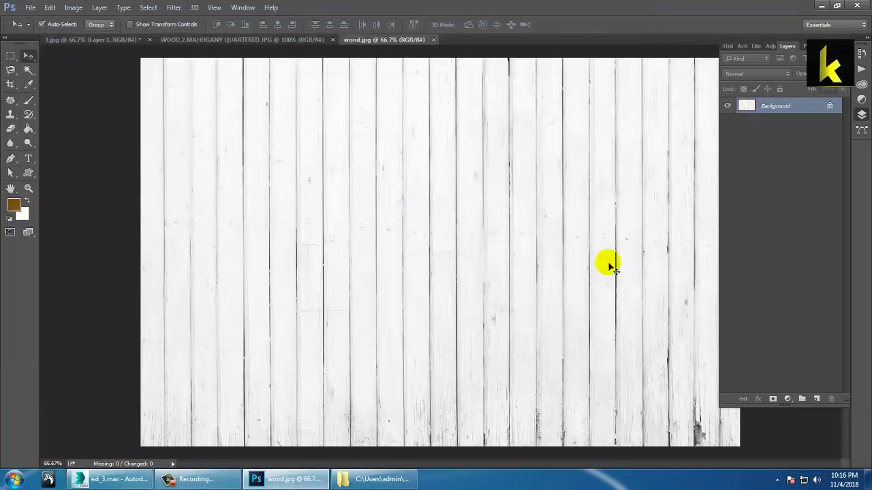
Unlock the plank image's Background as Layer 0 and copy it into the 1.jpg document
double_click(778, 107)
click(536, 152)
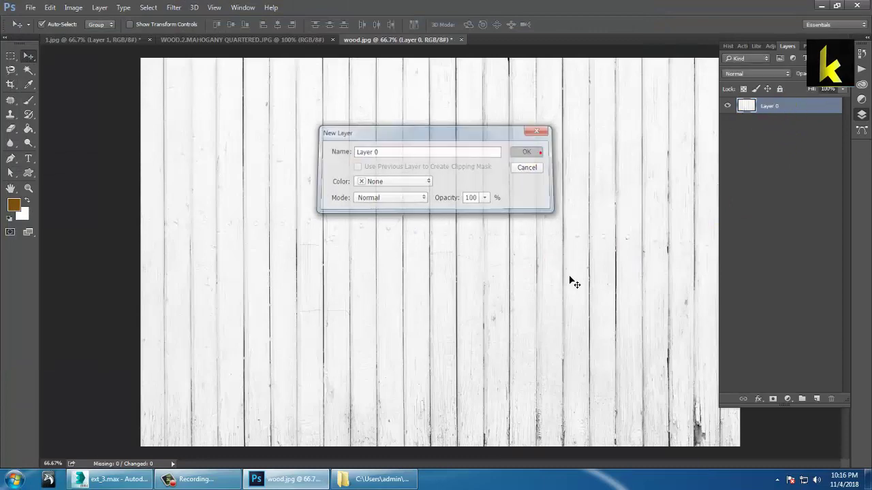
drag(565, 282, 481, 257)
Scale the plank layer down proportionally about its centre to about 28%
key(ctrl+minus)
key(ctrl+minus)
key(ctrl+t)
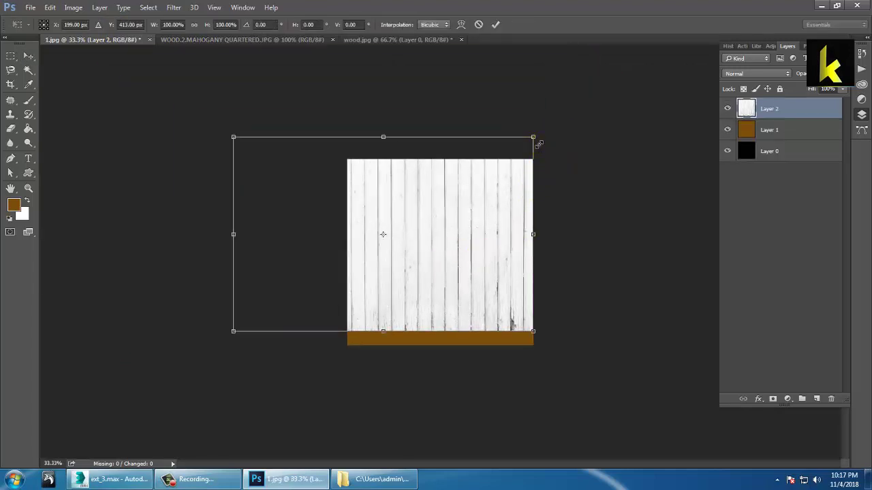
alt+shift+drag(533, 138, 426, 207)
Rotate the plank layer 90° so the boards run horizontally and align it with the left edge of the UV outline
key(ctrl+plus)
key(ctrl+plus)
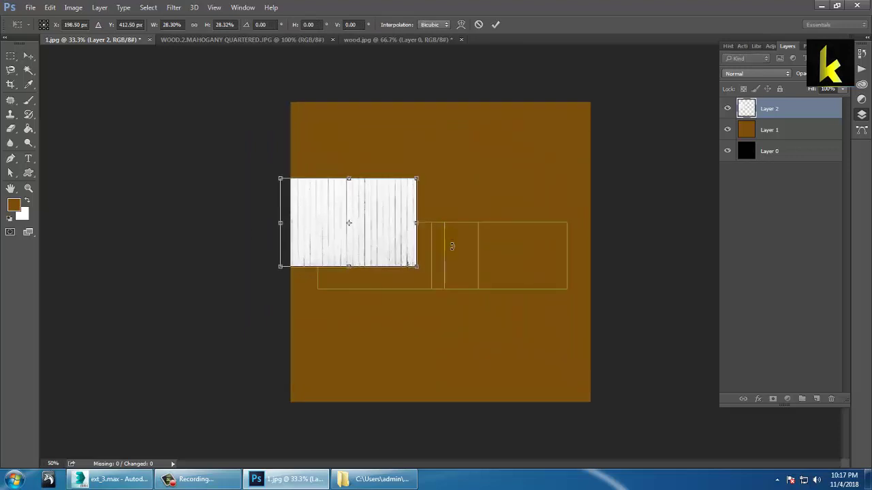
shift+drag(419, 154, 431, 209)
drag(410, 301, 388, 310)
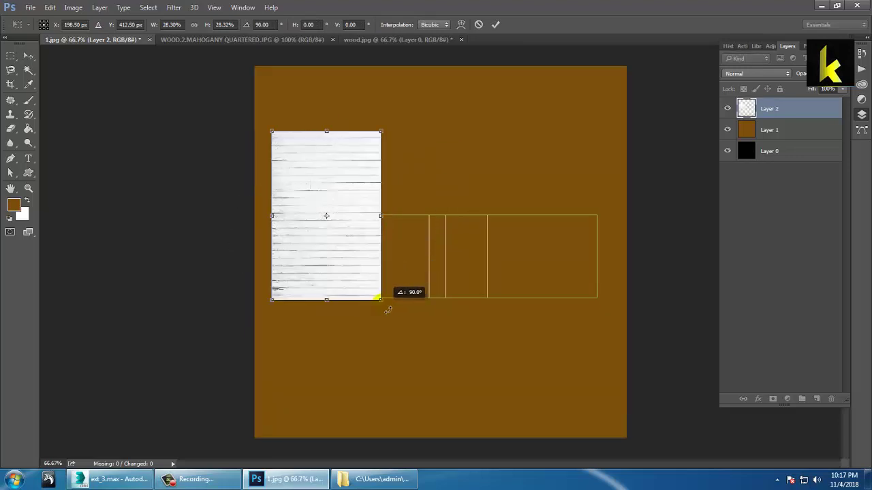
drag(351, 275, 366, 328)
key(Return)
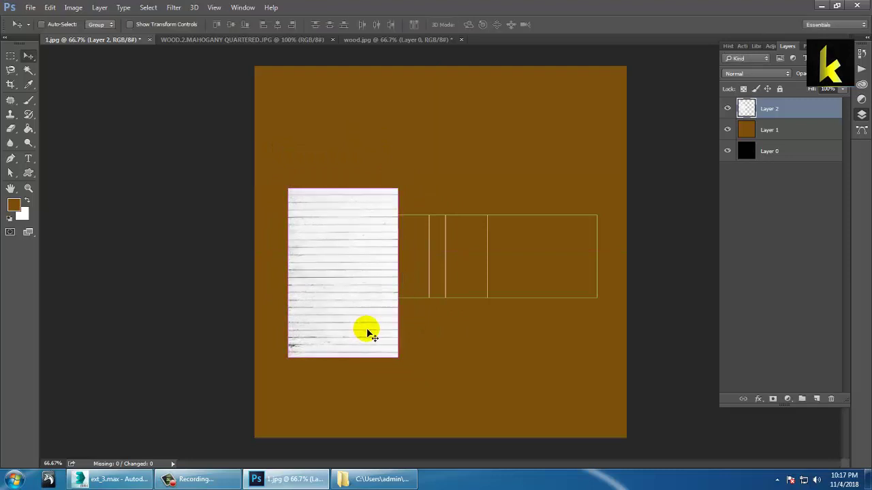
key(ctrl+plus)
key(ctrl+plus)
key(ctrl+minus)
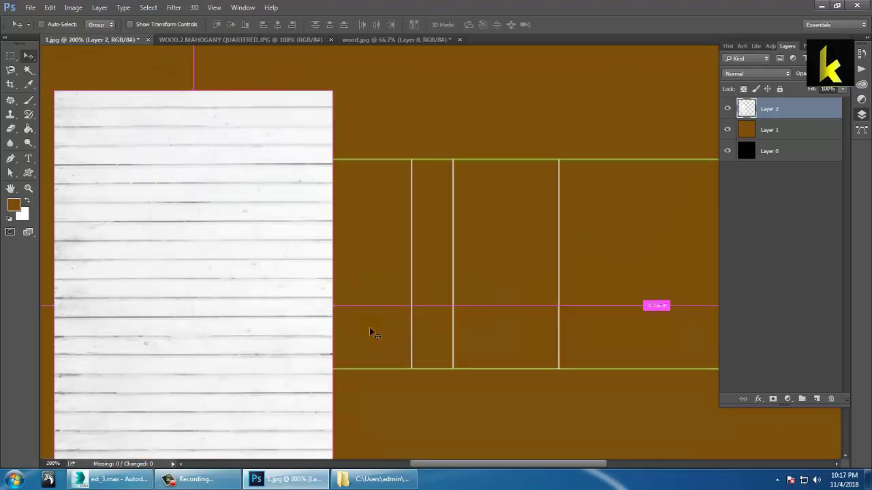
key(ctrl+t)
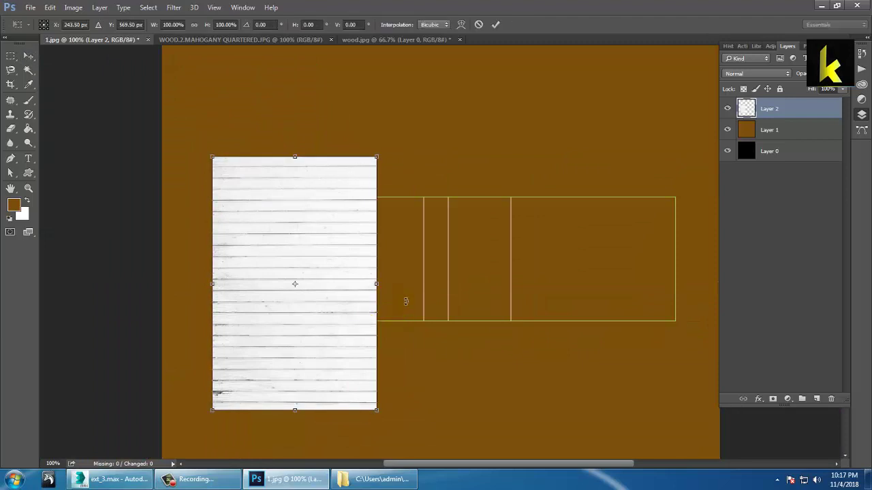
drag(377, 286, 566, 299)
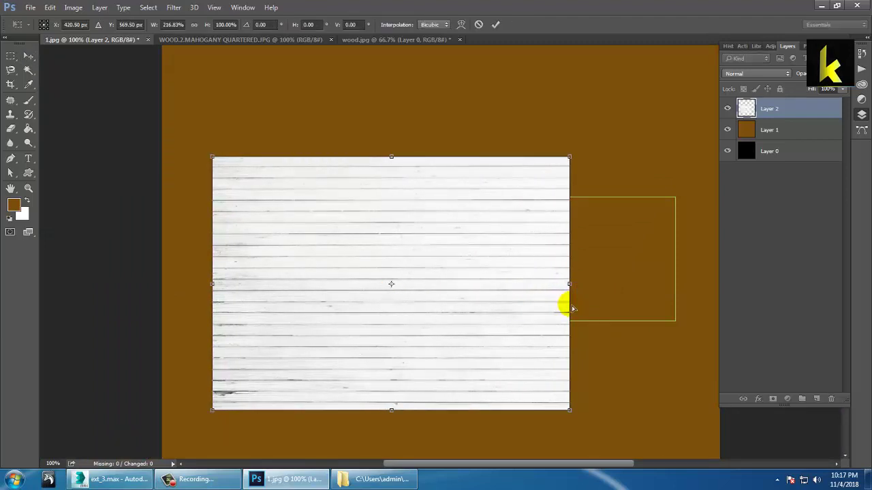
key(ctrl+z)
key(Return)
Duplicate the plank layer, place the copy flush against its right edge, and flip the copy horizontally
alt+drag(327, 288, 496, 294)
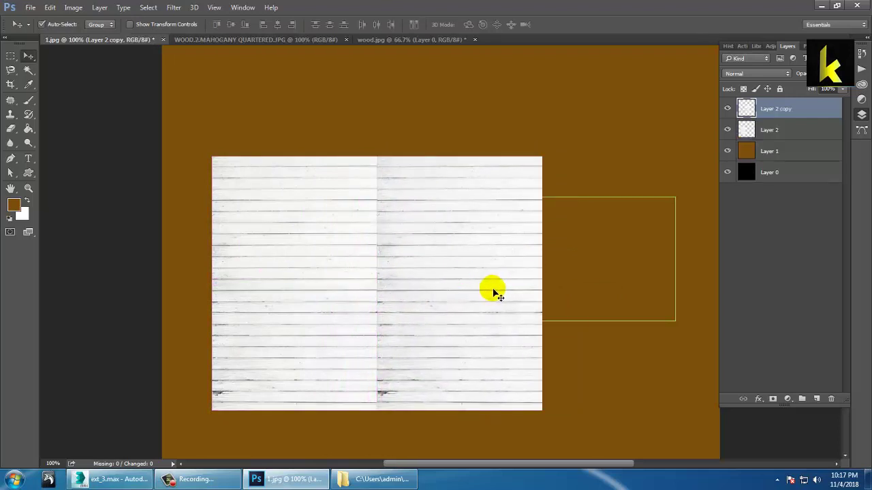
key(ctrl+t)
right_click(457, 208)
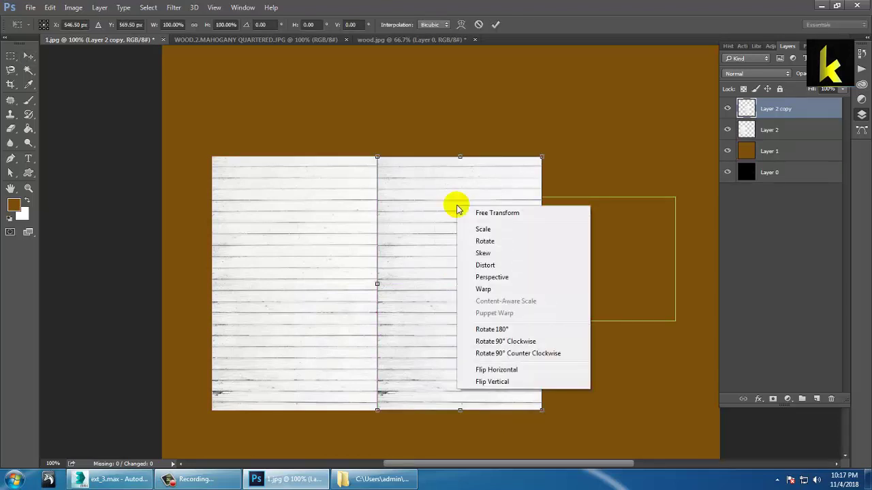
click(504, 371)
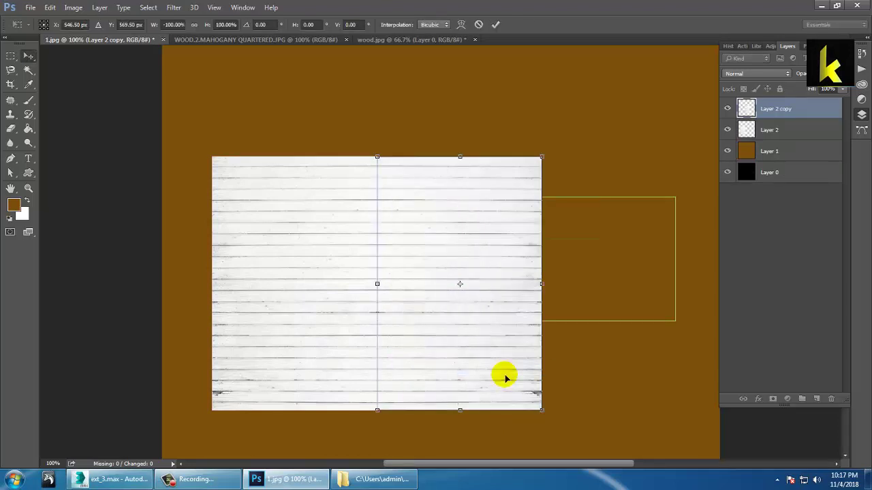
key(Return)
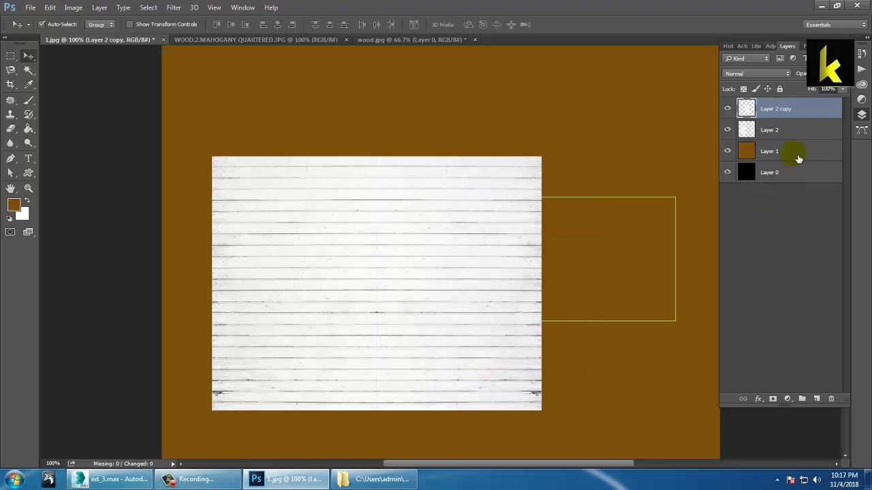
Merge the two plank layers and place a duplicate of the merged planks flush against their right edge
shift+click(786, 130)
right_click(786, 131)
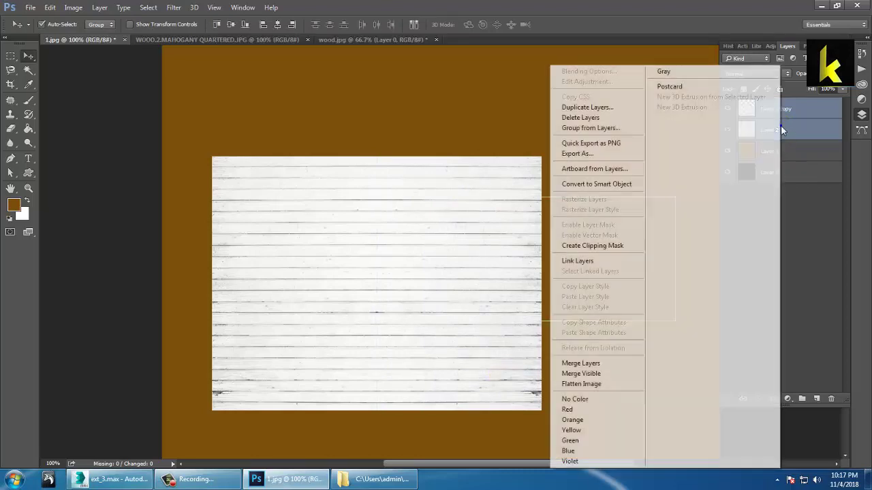
click(583, 365)
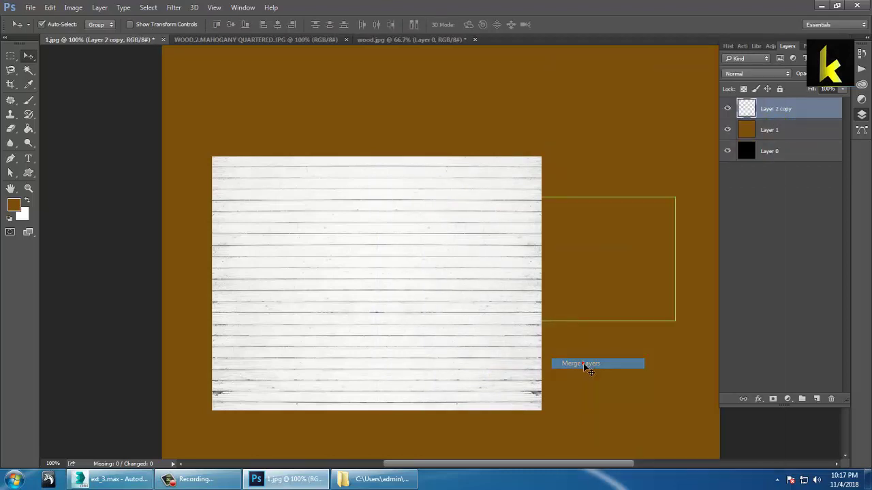
drag(334, 286, 634, 282)
key(ctrl+j)
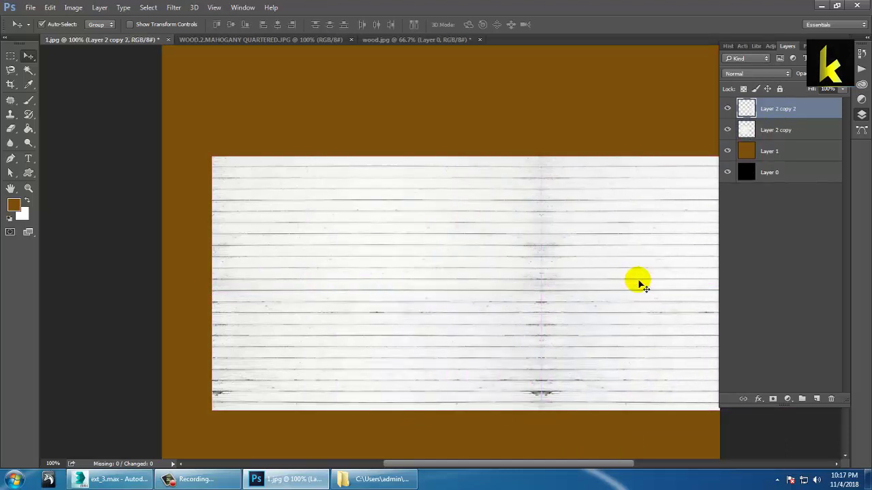
Compare the plank coverage with the UV outline by hiding and reshowing both plank layers, and hide Layer 0
key(ctrl+minus)
key(ctrl+minus)
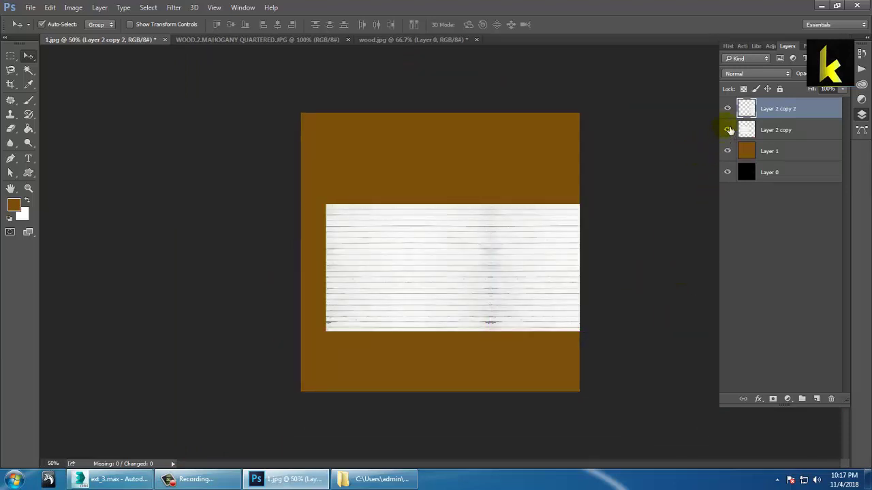
click(728, 109)
click(727, 130)
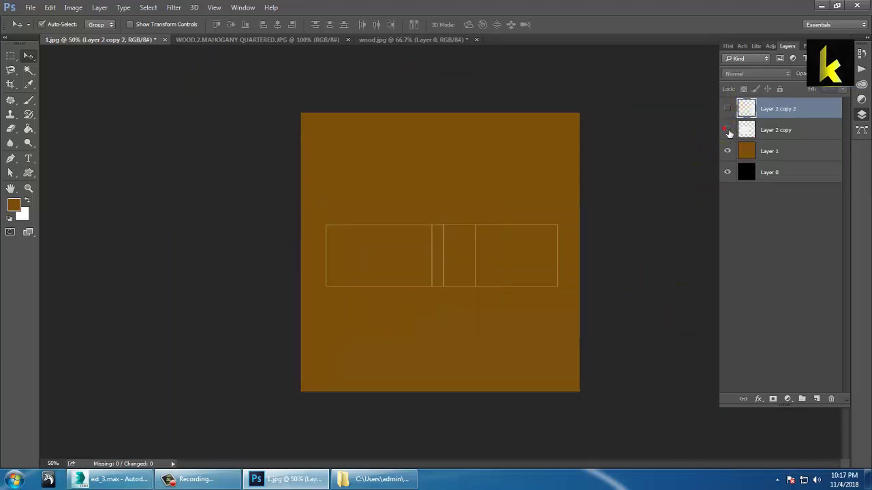
click(727, 130)
click(727, 109)
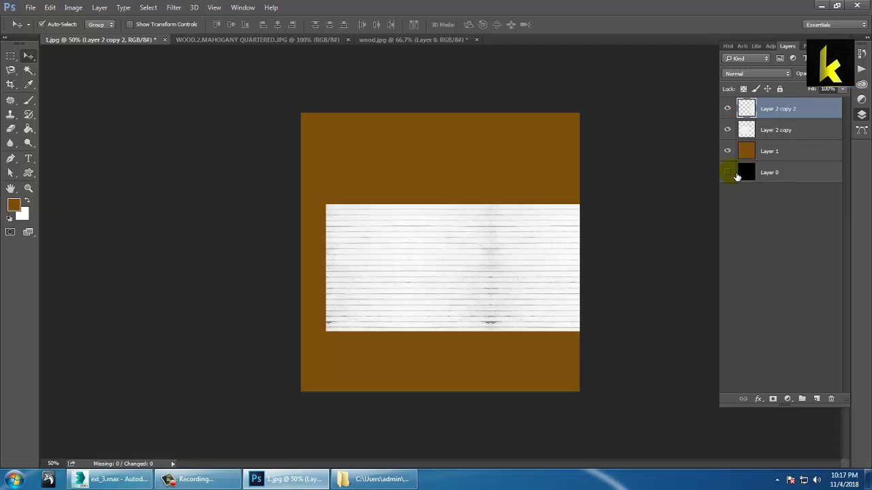
Save the texture as a JPEG named text 1 in the Desktop's uvs folder, with quality 12 (Maximum)
click(31, 8)
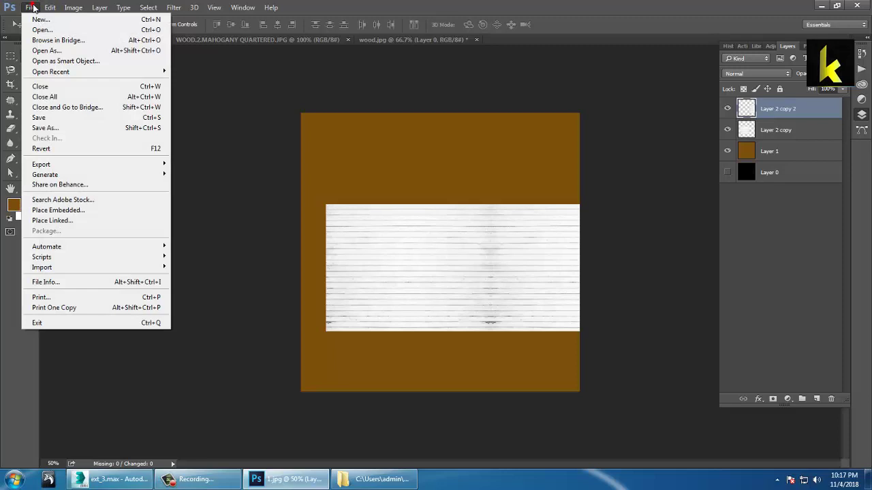
click(78, 127)
click(44, 75)
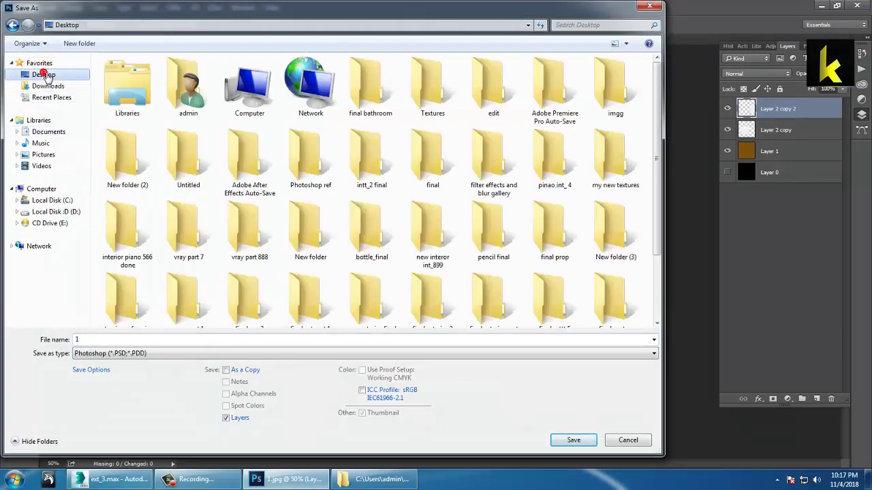
click(371, 156)
key(u)
double_click(439, 305)
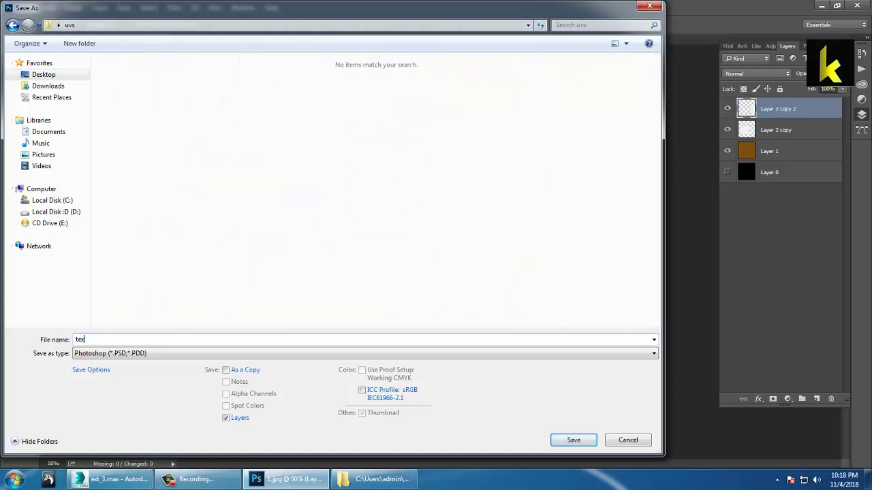
key(Tab)
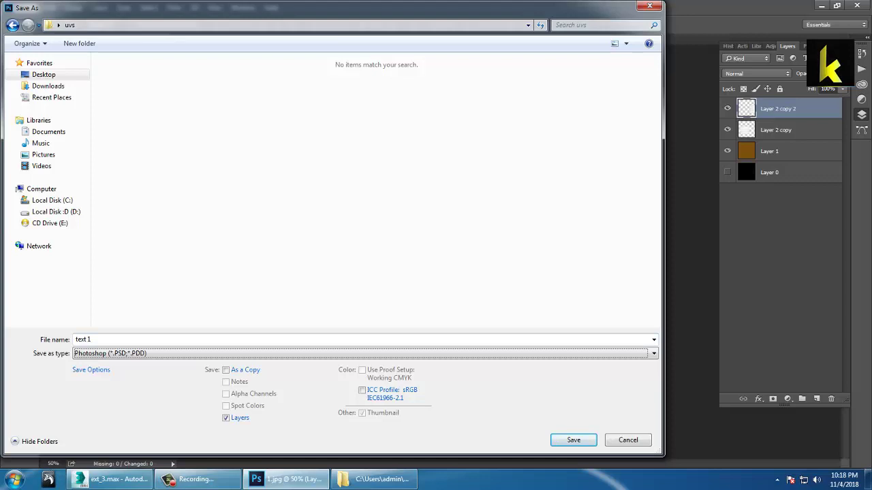
key(j)
click(573, 440)
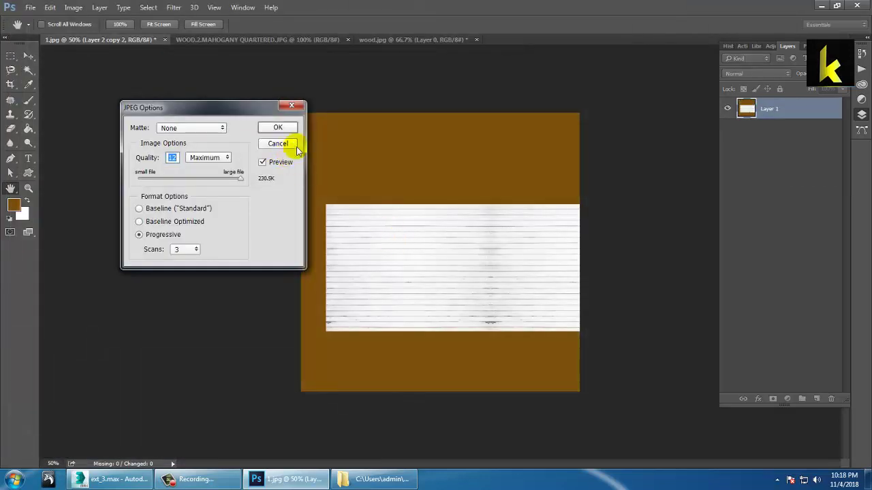
click(282, 128)
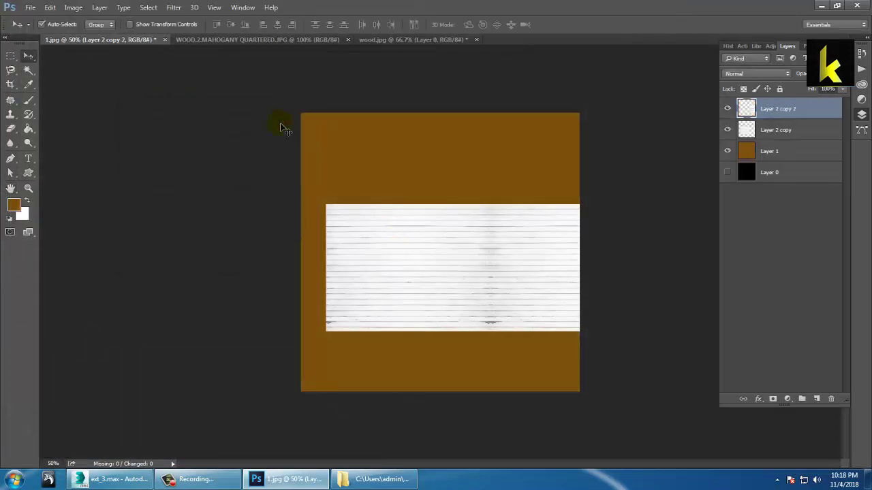
Switch to 3ds Max, minimize the UV template, Edit UVWs and reference image windows, and leave the Unwrap UVW polygon level
click(114, 479)
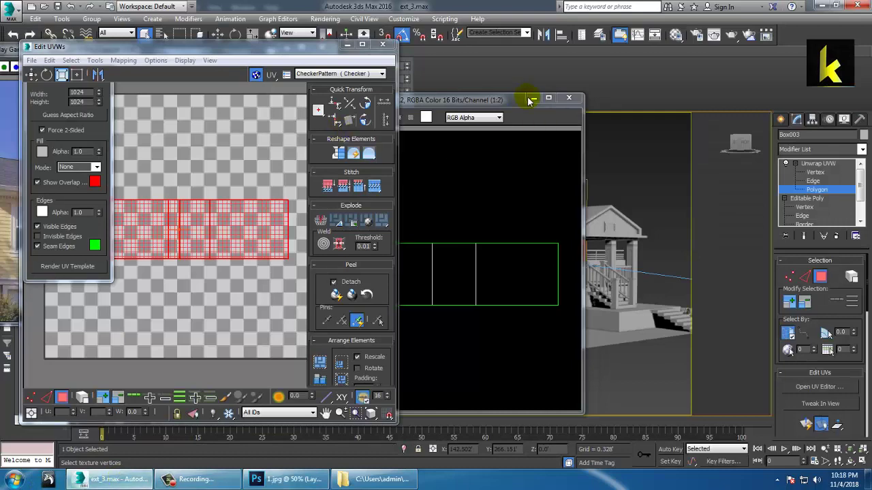
click(533, 98)
click(347, 44)
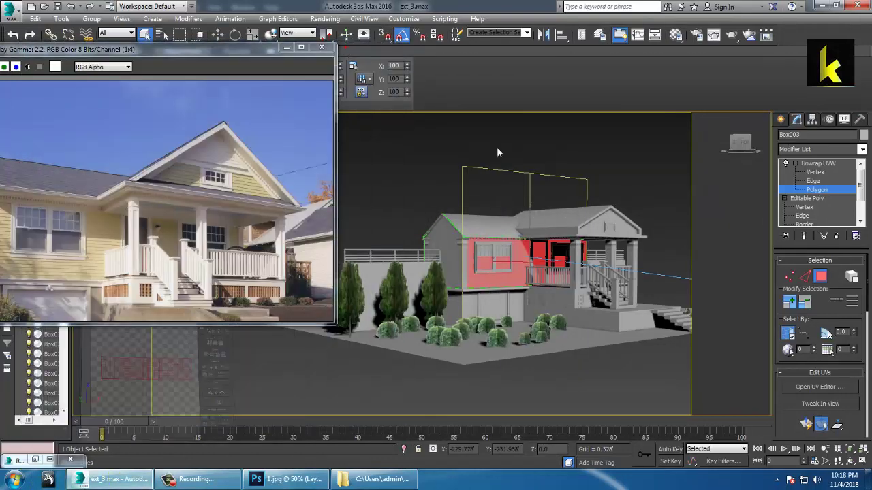
click(818, 164)
click(286, 47)
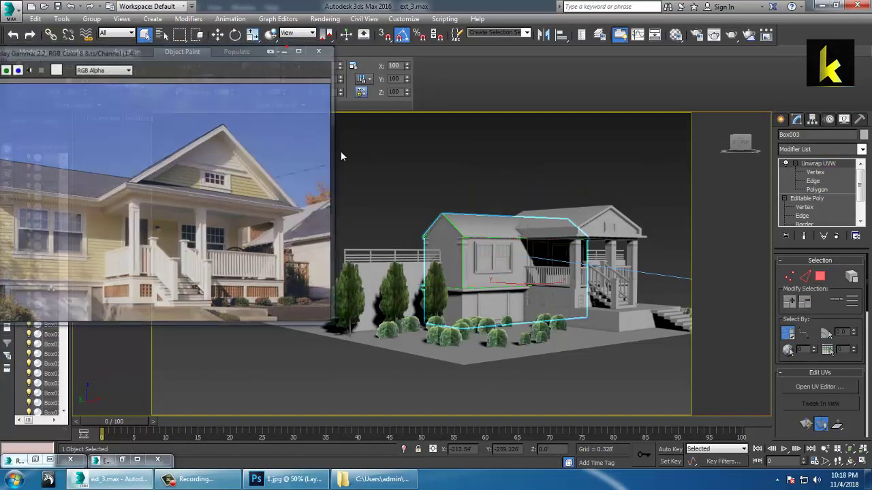
scroll(506, 267, up, 8)
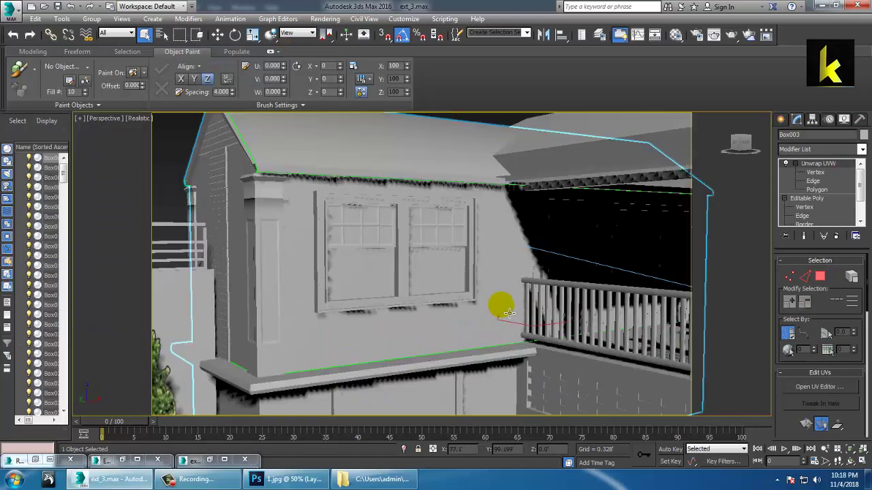
Check the assigned renderer and common parameters in Render Setup
key(m)
click(133, 211)
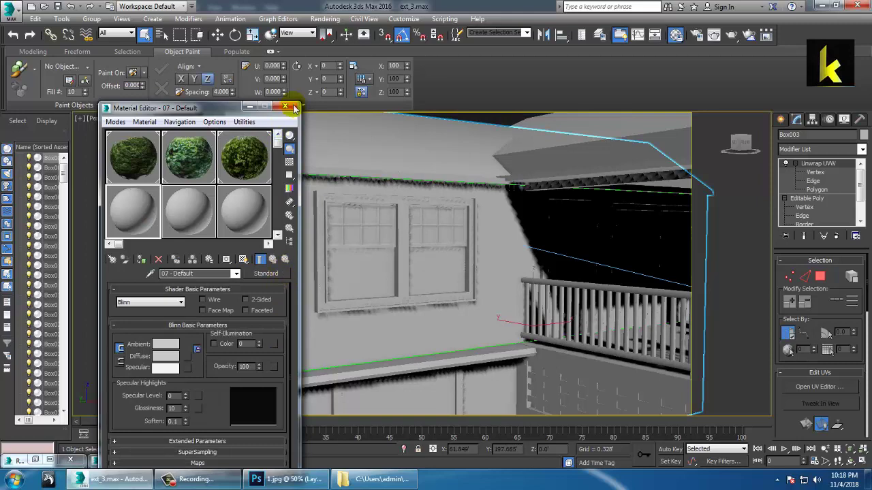
click(285, 107)
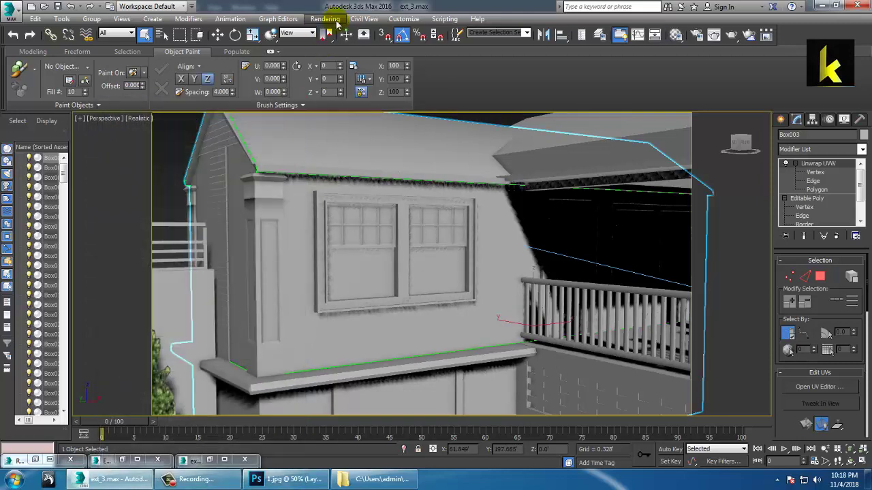
click(336, 21)
click(363, 66)
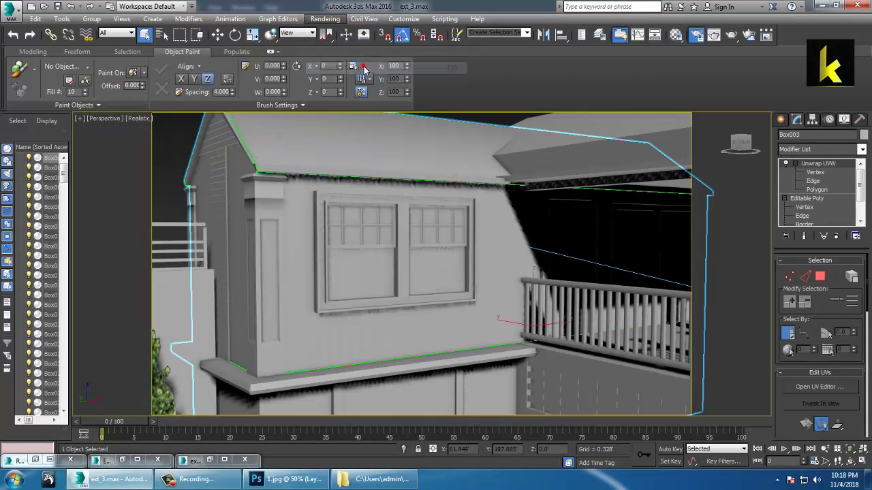
click(657, 129)
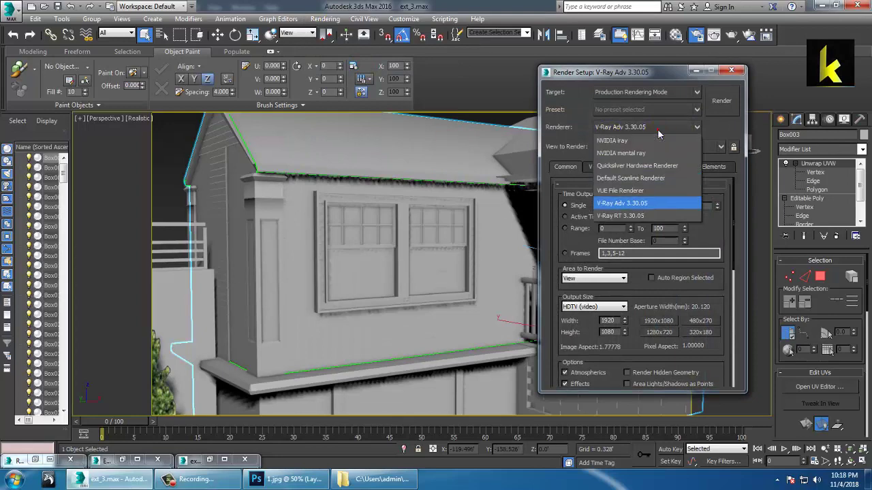
click(657, 129)
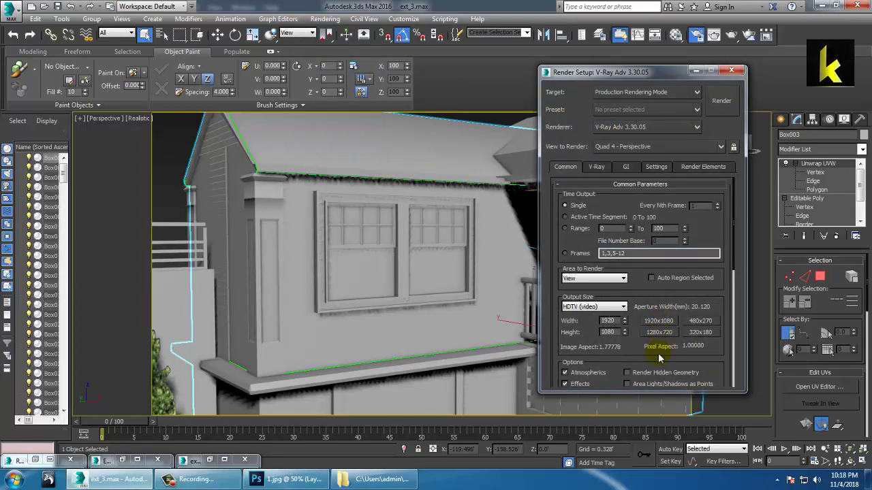
scroll(664, 341, down, 1)
click(731, 70)
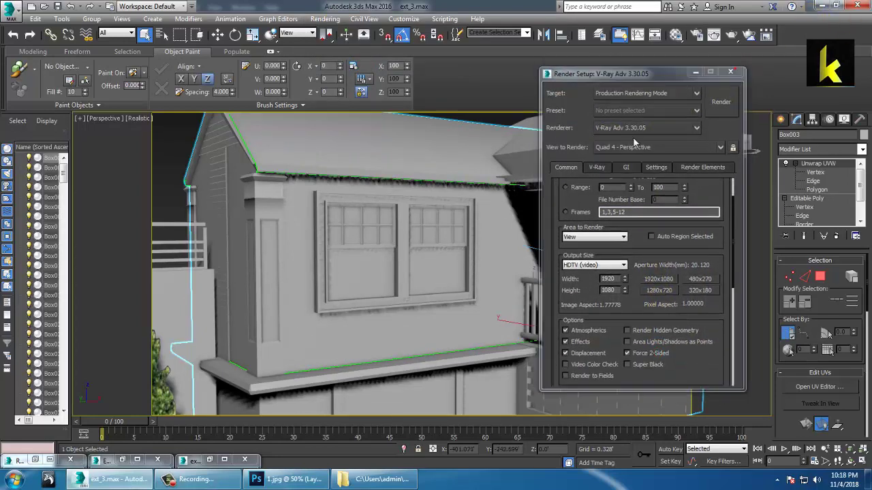
Change the 07 - Default material's type from Standard to VRayMtl
key(m)
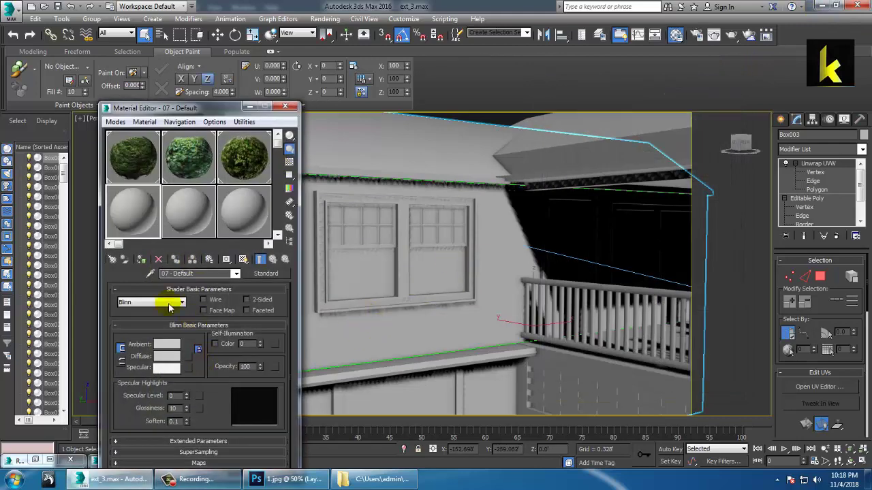
click(271, 274)
scroll(374, 361, down, 1)
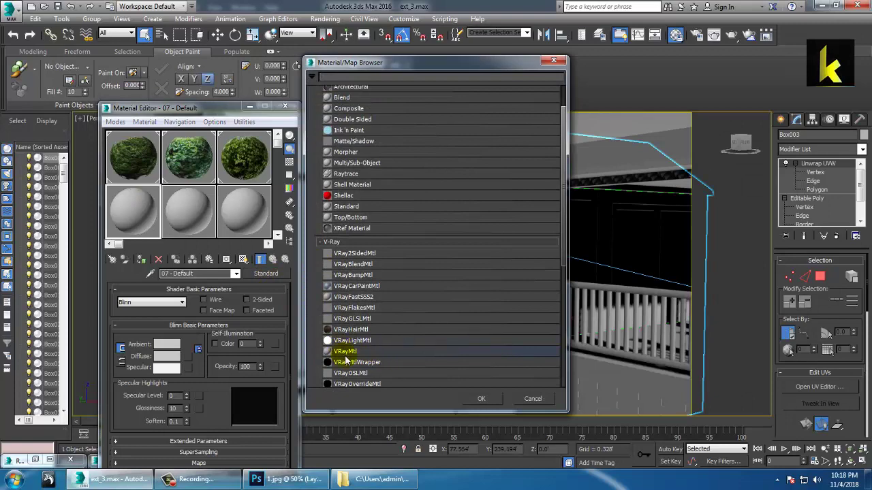
double_click(345, 353)
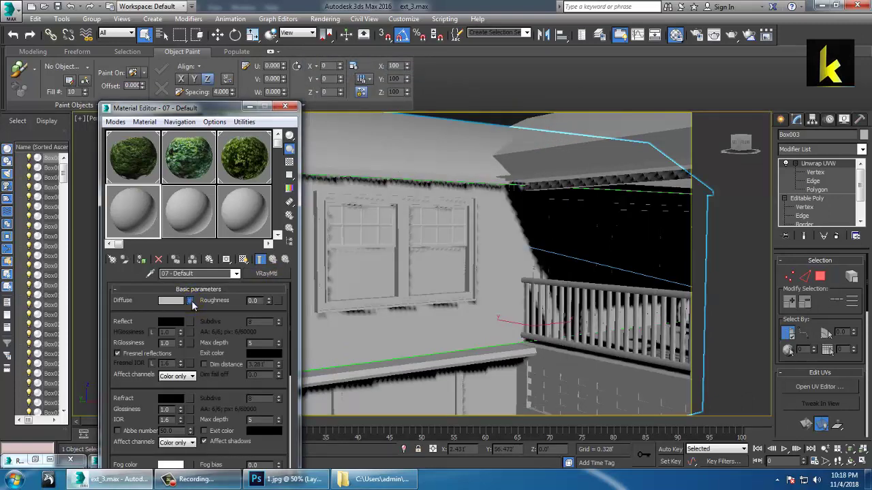
Assign a Bitmap to the material's diffuse map using the text 1 image from the Desktop's uvs folder
click(191, 302)
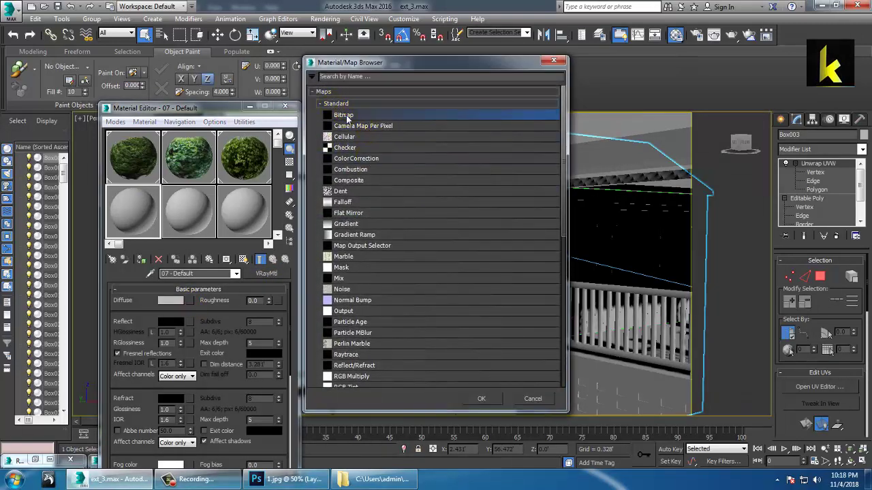
double_click(343, 115)
click(57, 100)
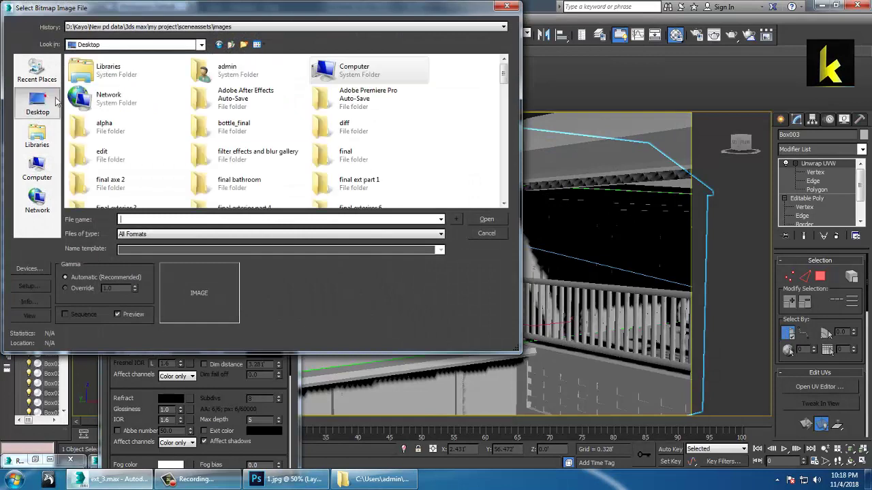
double_click(253, 128)
double_click(131, 97)
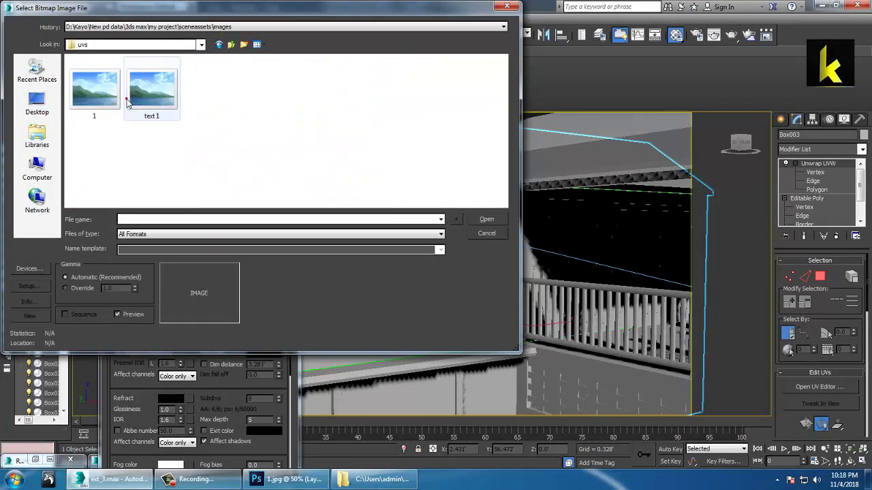
Load the text 1 image into the diffuse map, assign the material to the house body and show its map in the viewport
double_click(132, 97)
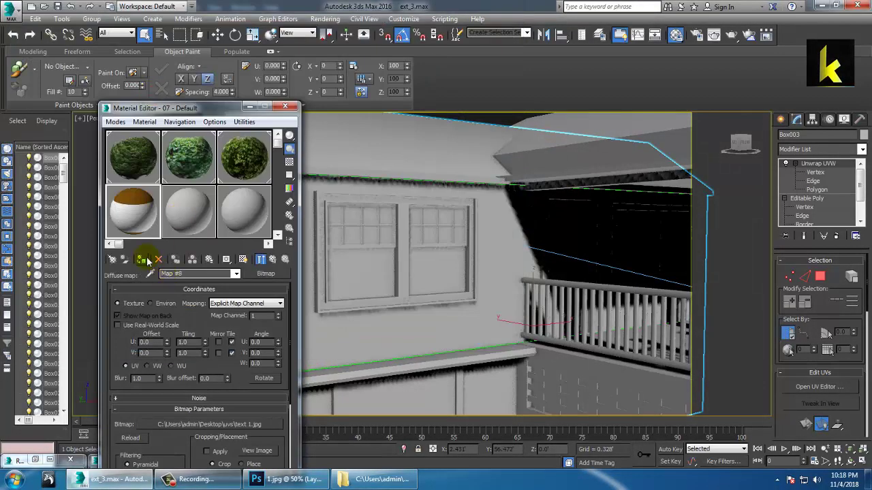
click(144, 261)
click(243, 259)
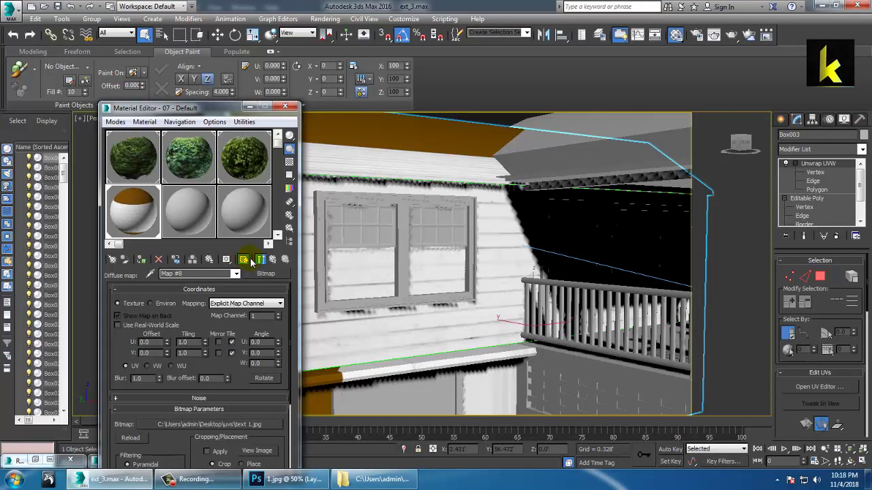
scroll(450, 246, down, 6)
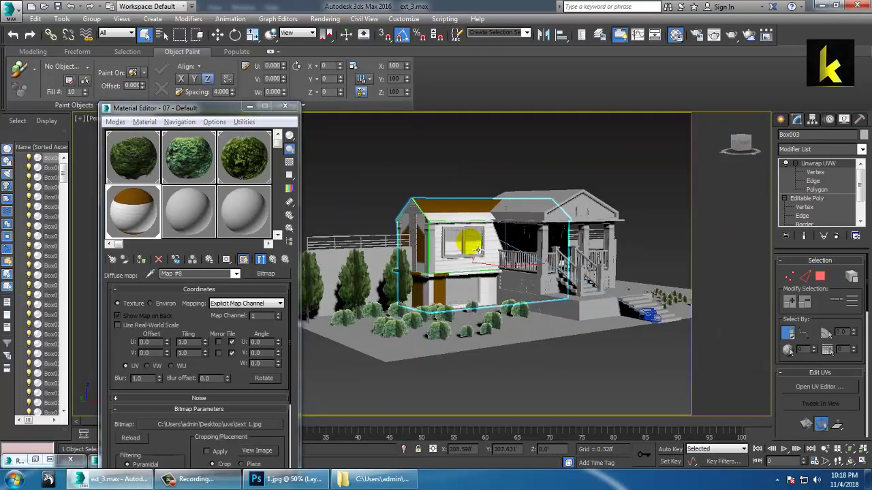
scroll(477, 249, up, 6)
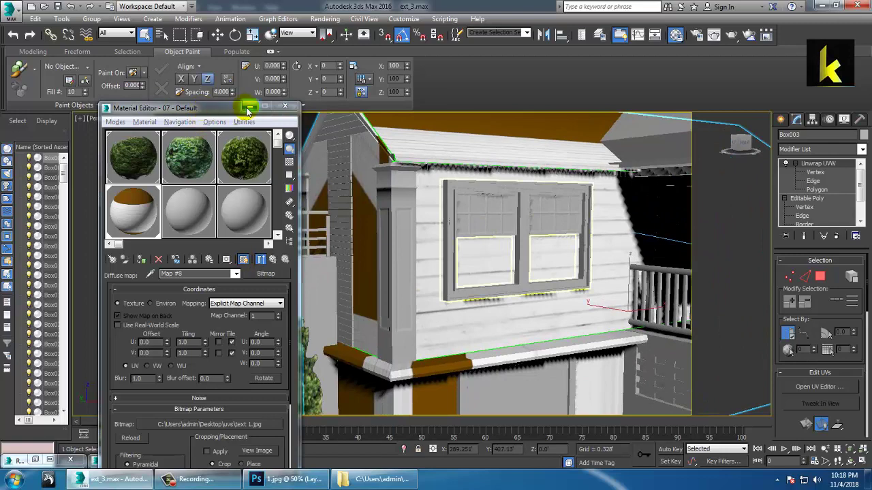
Minimize the Material Editor, then isolate and frame the house body to examine the plank texture on its walls
click(248, 107)
alt+middle_drag(602, 252, 504, 307)
click(191, 187)
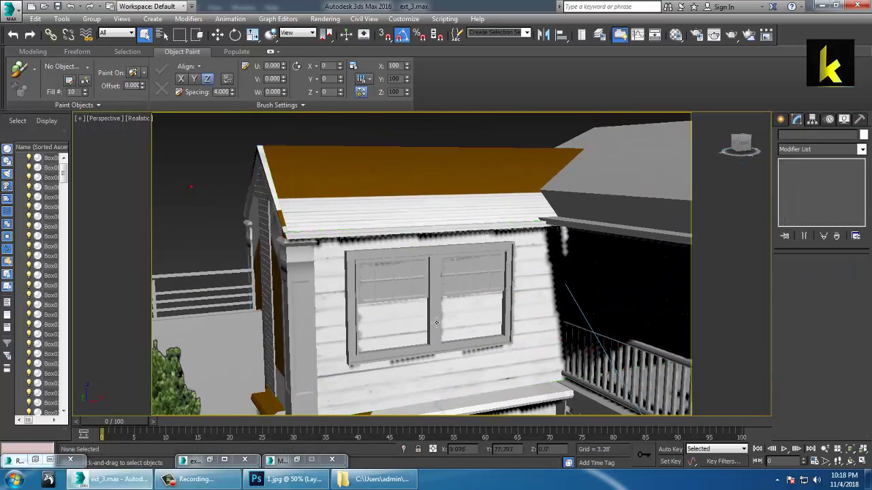
middle_drag(475, 339, 439, 314)
scroll(439, 314, up, 5)
scroll(447, 314, down, 7)
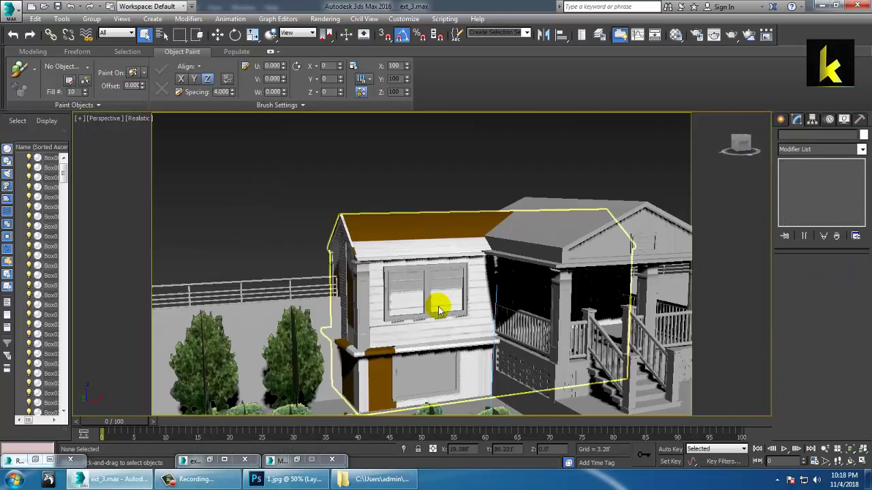
click(472, 267)
key(z)
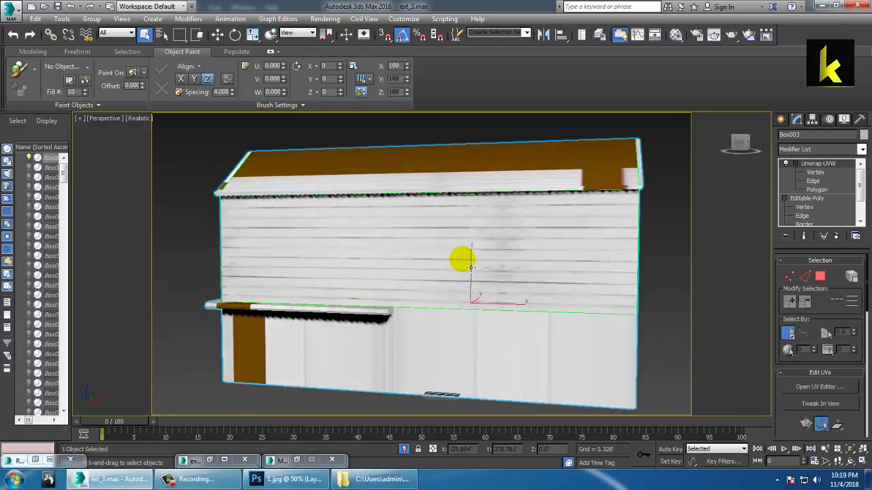
scroll(500, 279, up, 4)
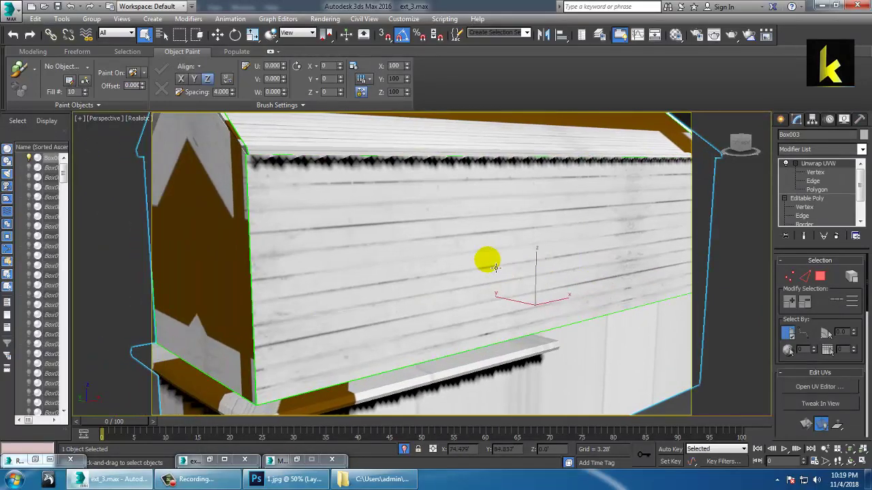
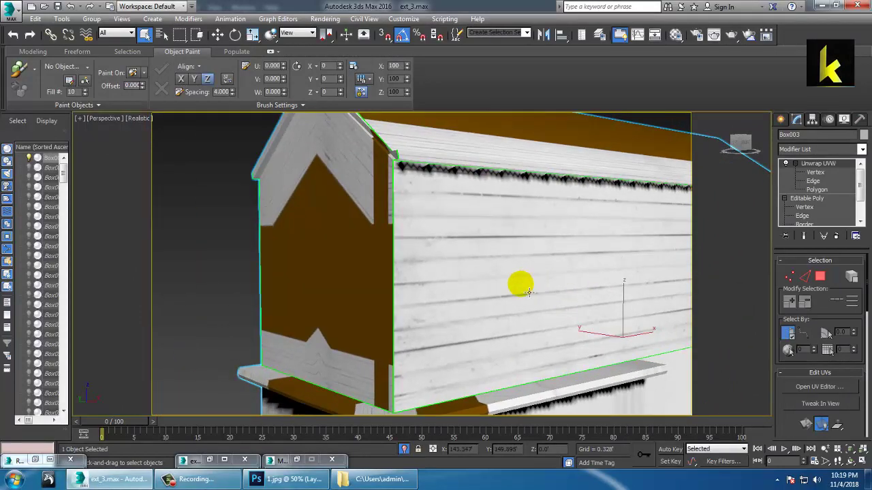
scroll(518, 301, down, 2)
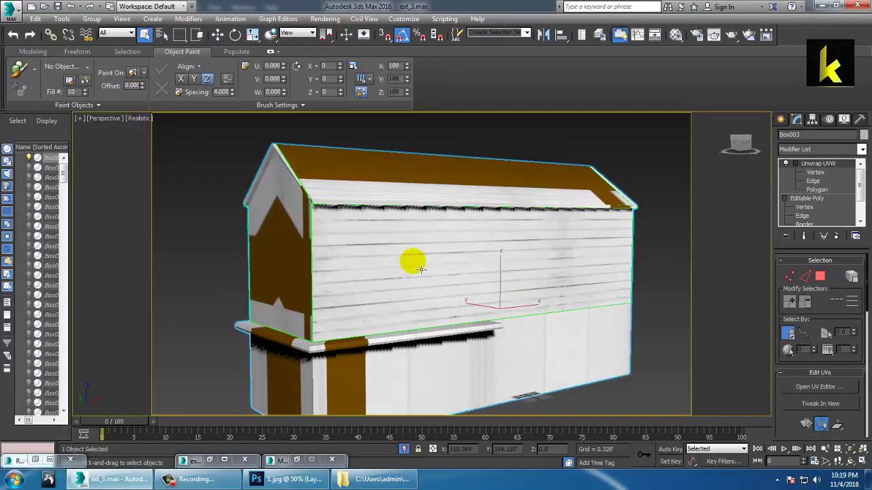
Select the gable-end wall polygon beside the long plank wall in Unwrap UVW and apply a quick planar map to it
click(819, 191)
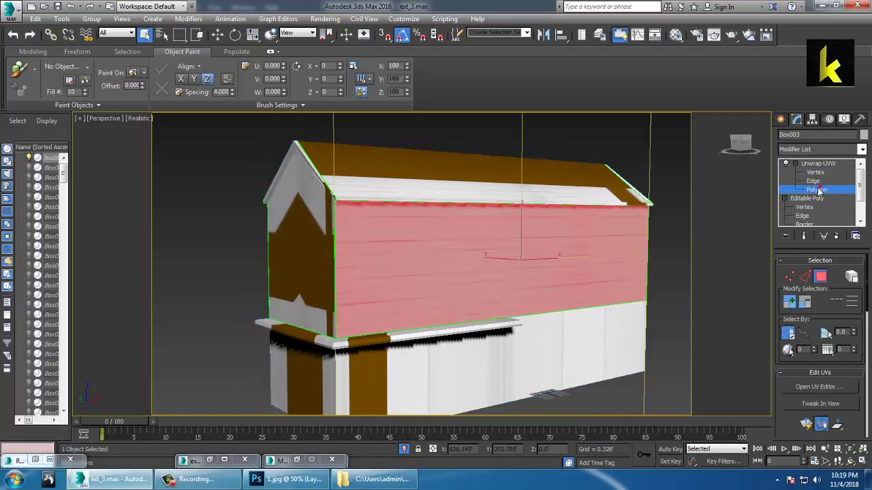
click(303, 216)
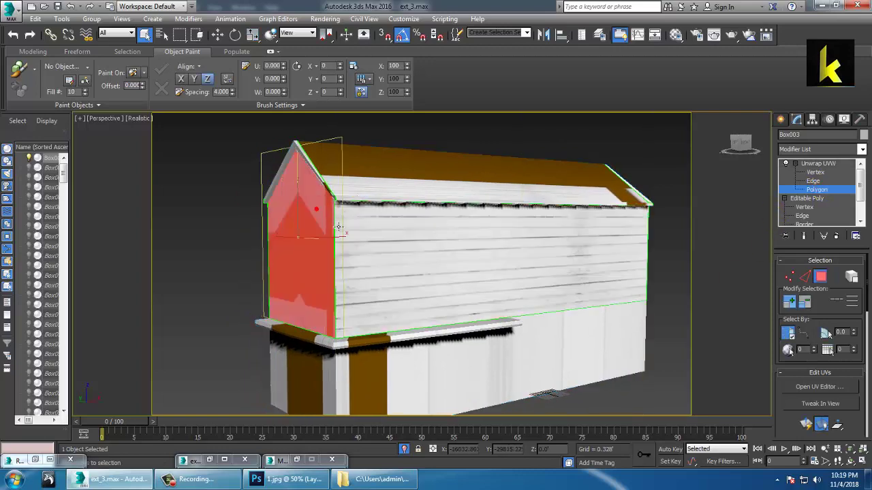
mouse_move(340, 224)
alt+middle_down()
mouse_move(397, 253)
mouse_move(446, 265)
alt+middle_up()
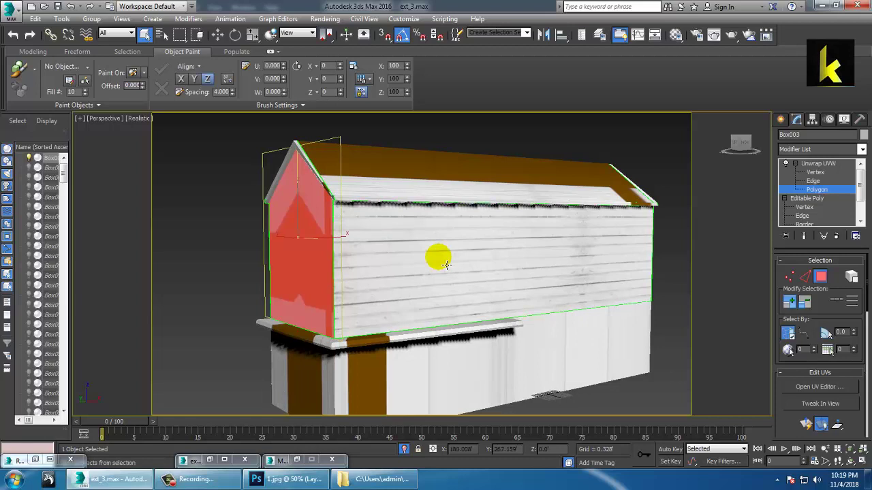
click(805, 424)
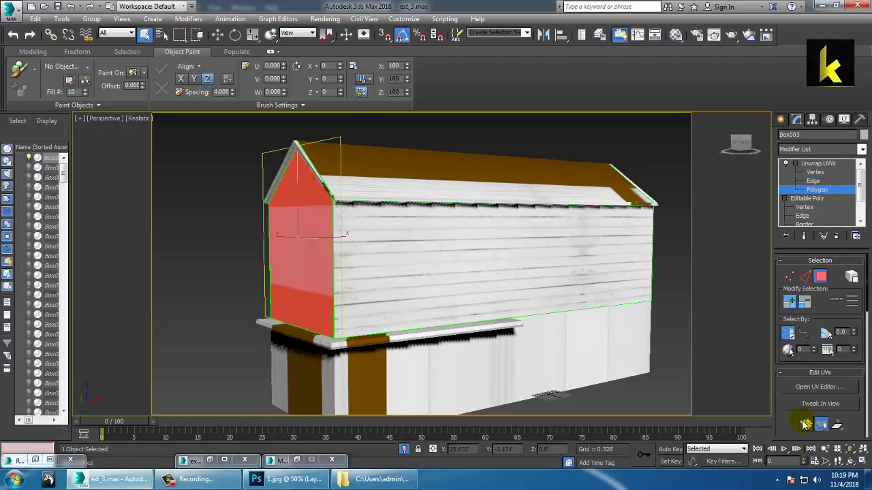
mouse_move(416, 290)
alt+middle_down()
mouse_move(470, 288)
mouse_move(459, 301)
alt+middle_up()
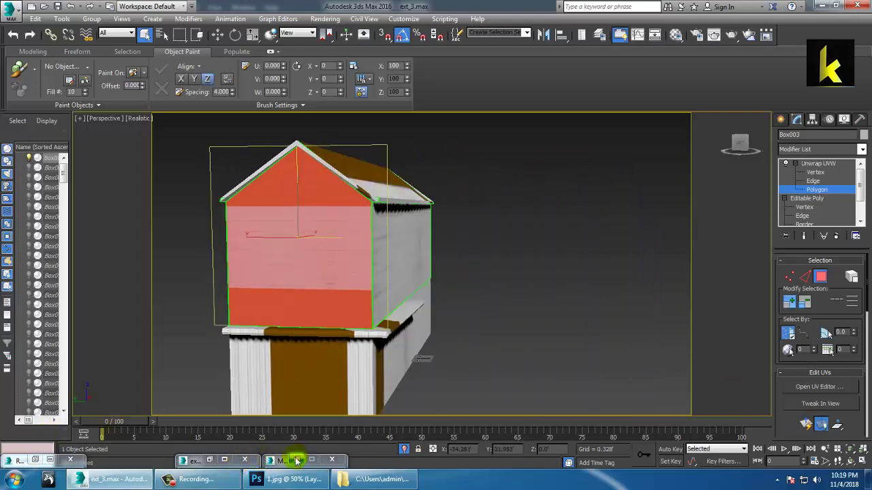
Open the UV Editor and uniformly scale the gable-end wall's UVs down to about the height of the long wall's UV strip
click(833, 387)
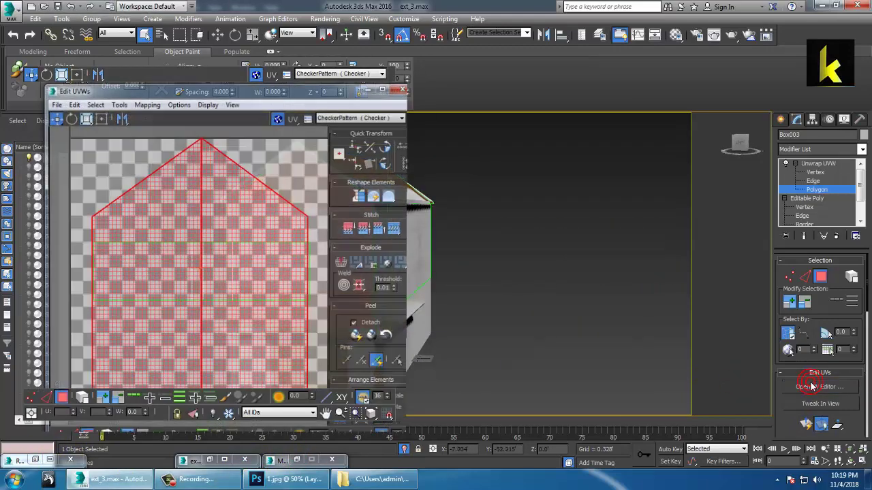
scroll(202, 253, down, 2)
scroll(259, 254, up, 1)
middle_drag(203, 253, 224, 246)
scroll(223, 248, up, 1)
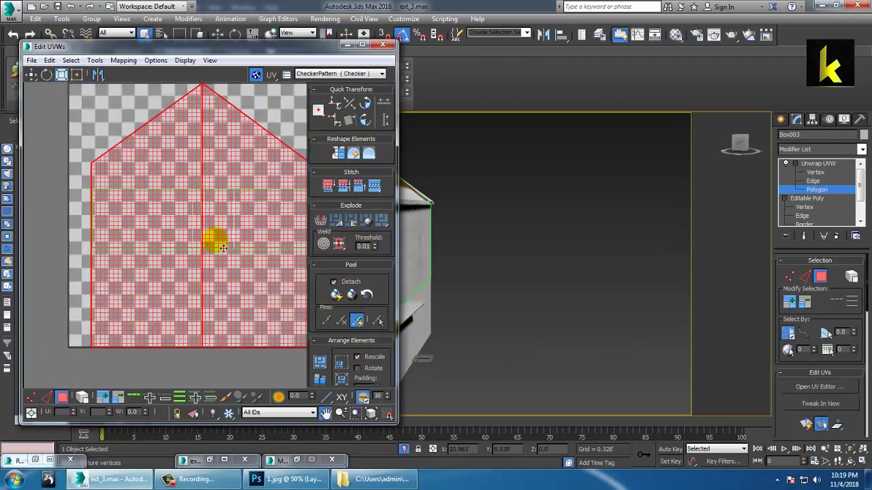
click(61, 75)
drag(217, 212, 267, 300)
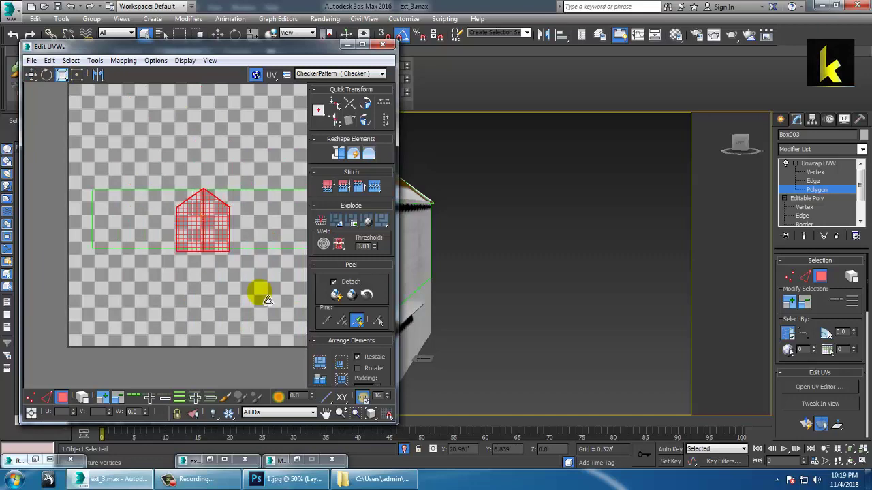
Move the UV Editor clear of the model and pick the text 1 bitmap as its background texture
drag(242, 51, 657, 142)
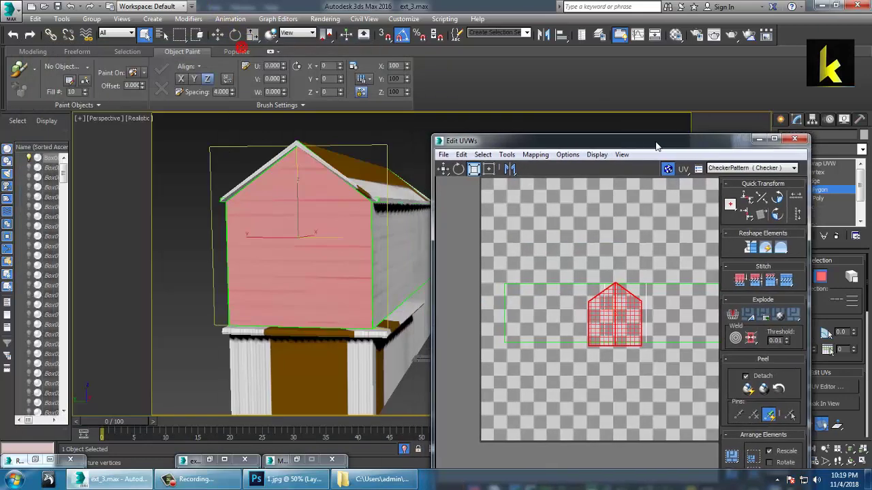
alt+middle_drag(315, 251, 358, 240)
click(614, 328)
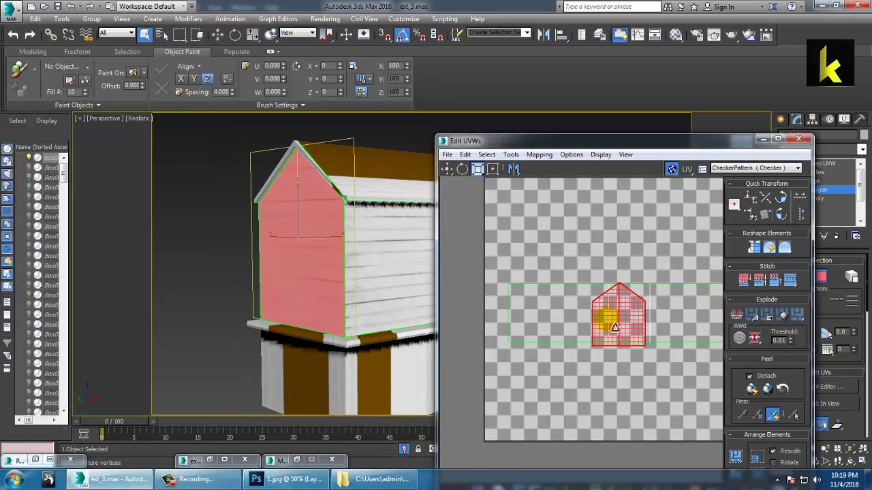
click(736, 170)
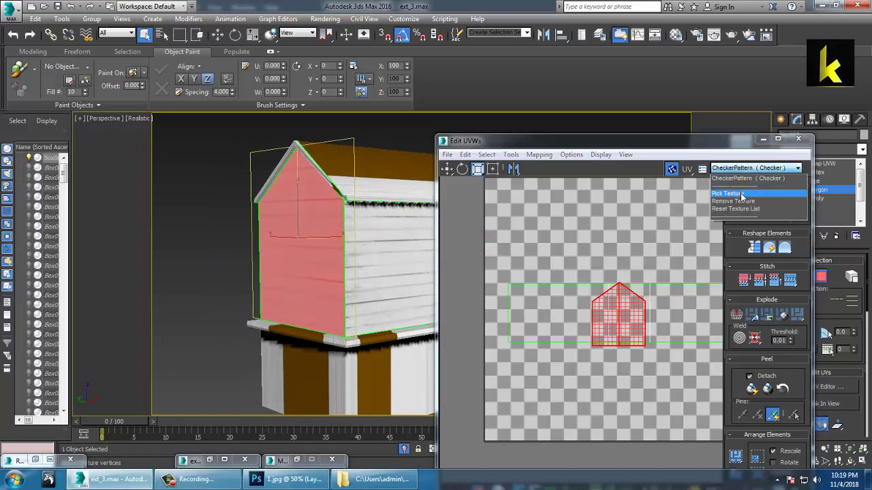
click(740, 196)
double_click(361, 117)
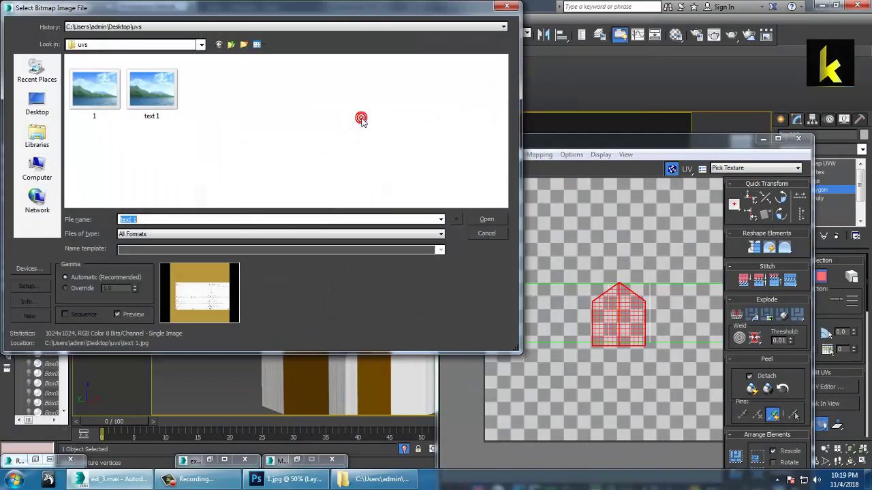
double_click(150, 88)
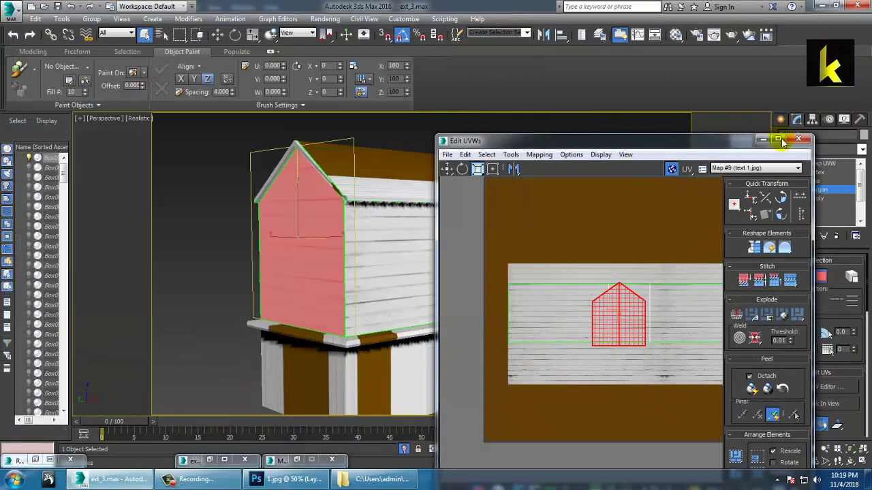
Minimize the UV Editor and examine how the planks line up at the corner between the gable end and the long wall
click(761, 140)
scroll(388, 286, up, 10)
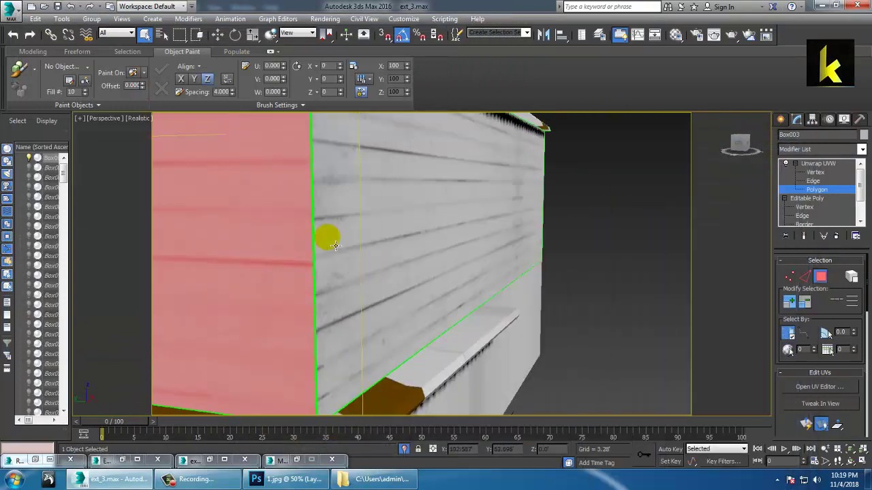
scroll(434, 277, down, 4)
alt+middle_drag(442, 285, 409, 277)
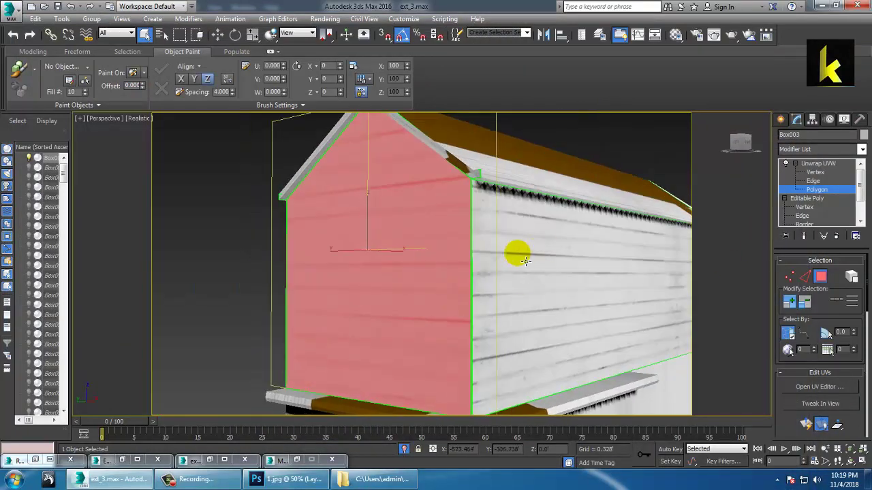
middle_drag(470, 242, 489, 271)
scroll(497, 278, down, 6)
scroll(434, 230, up, 3)
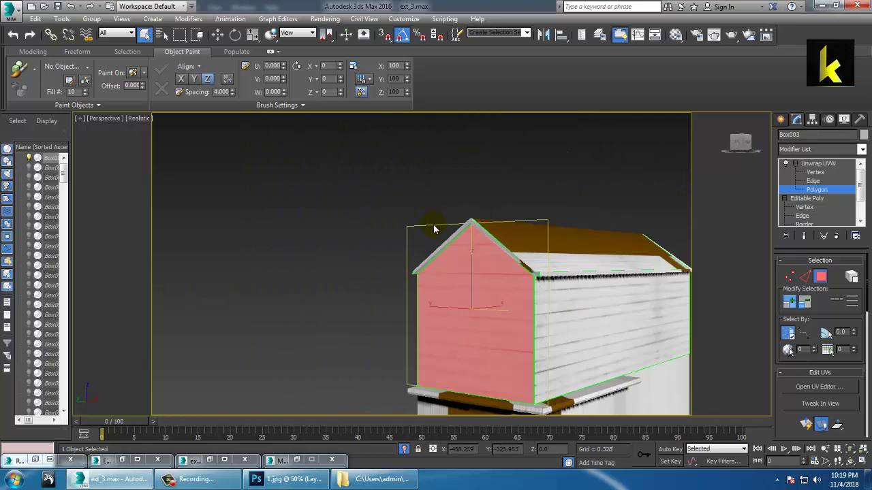
click(816, 188)
click(817, 189)
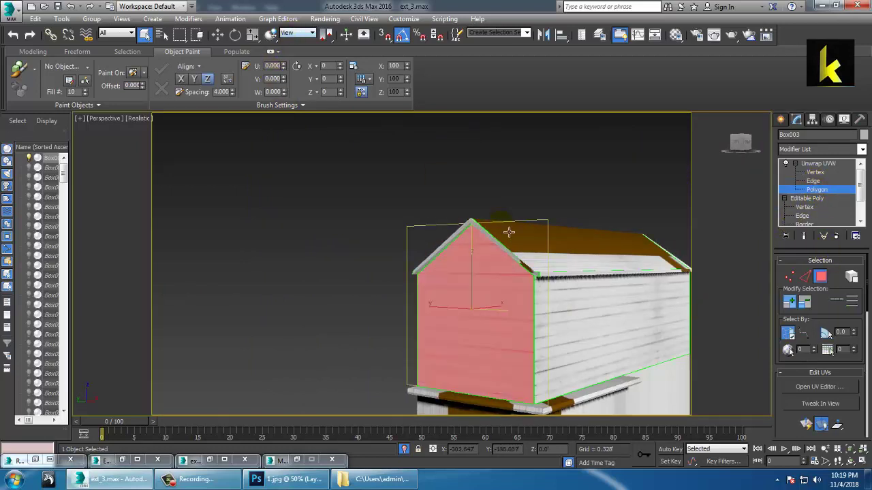
alt+middle_drag(512, 276, 517, 279)
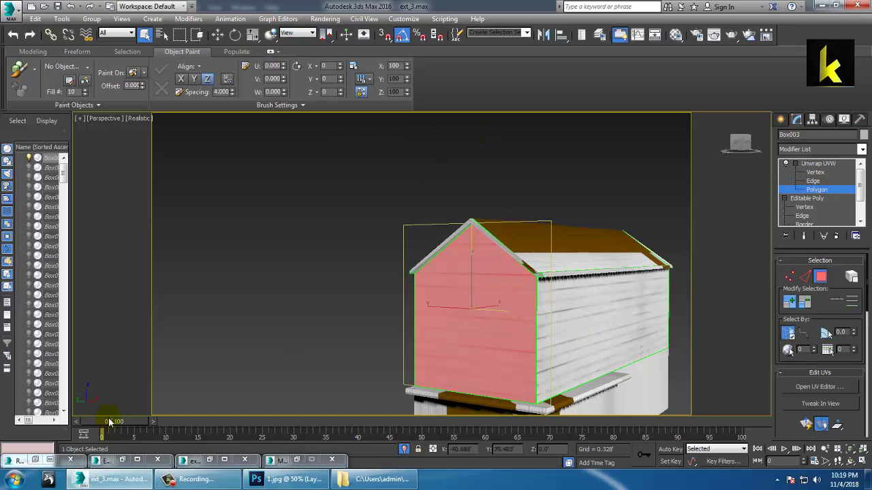
Close the Material Editor, restore the UV Editor and scale the gable-end wall's UVs slightly smaller over the plank texture
click(297, 461)
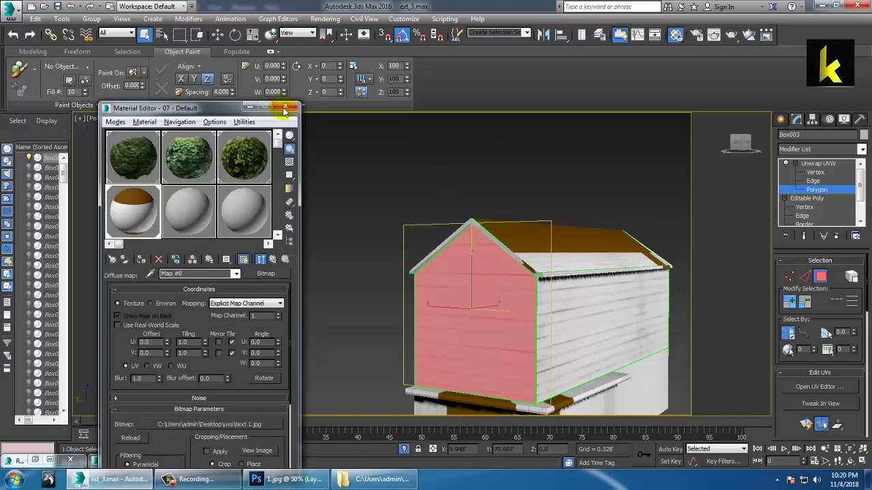
click(285, 109)
click(123, 461)
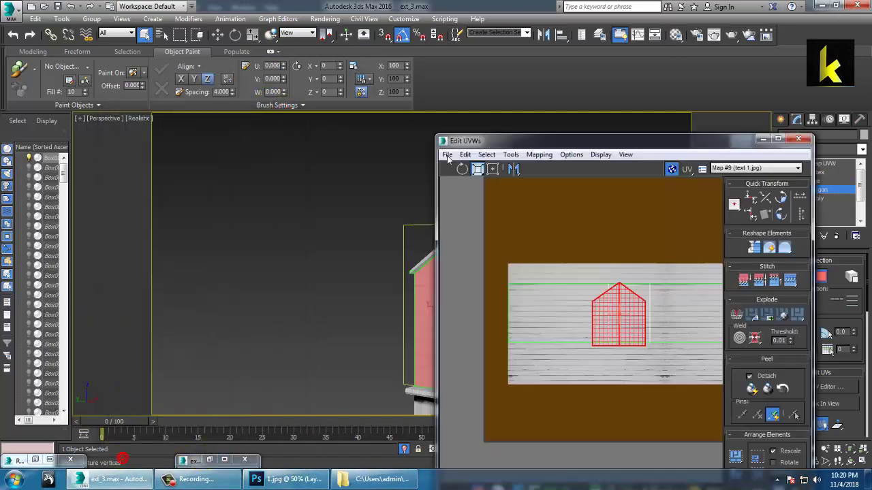
drag(615, 146, 459, 48)
scroll(430, 206, up, 3)
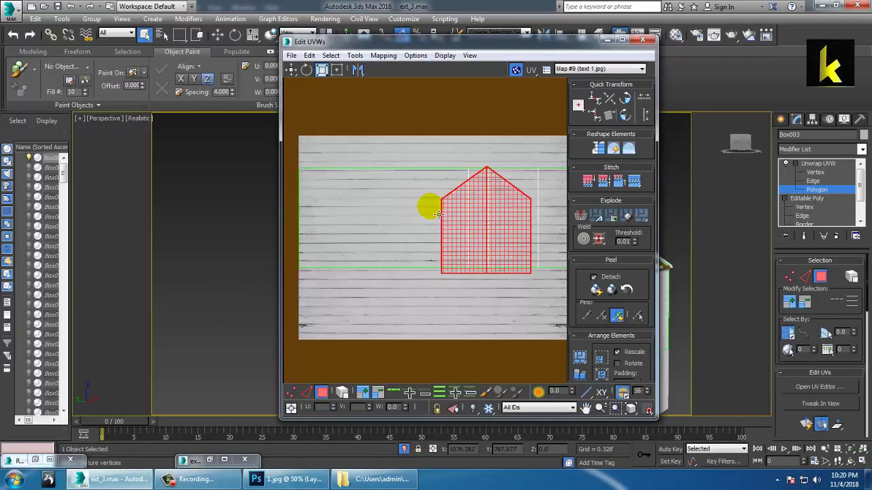
middle_drag(504, 210, 346, 194)
drag(336, 215, 354, 211)
drag(444, 53, 124, 57)
click(535, 168)
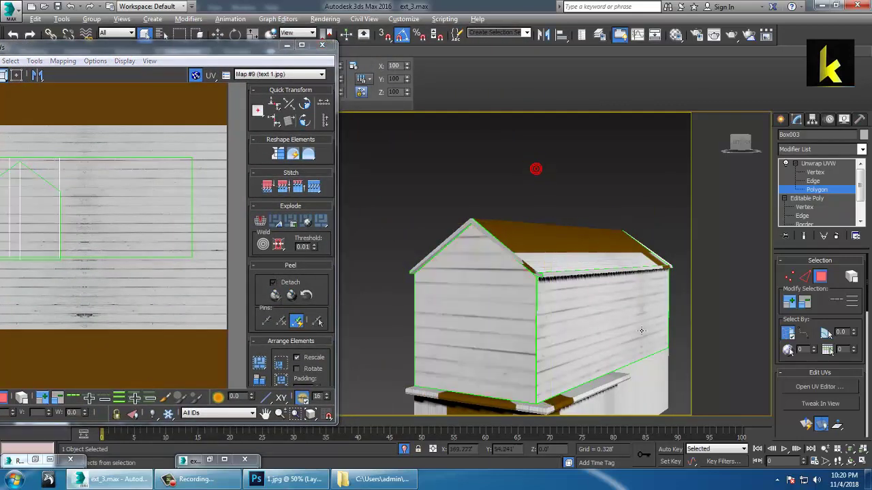
Select the gable-end wall at the opposite end of the house and apply a quick planar map to it
alt+middle_drag(535, 167, 576, 232)
click(576, 232)
ctrl+click(615, 220)
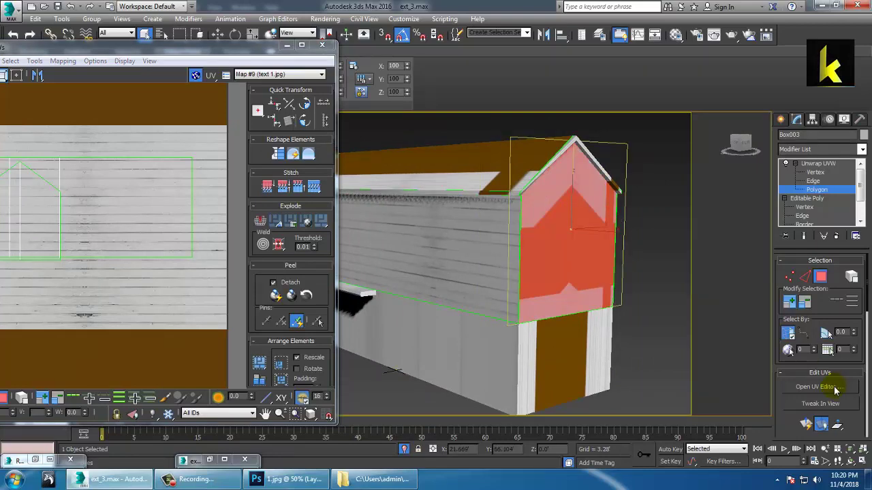
click(806, 422)
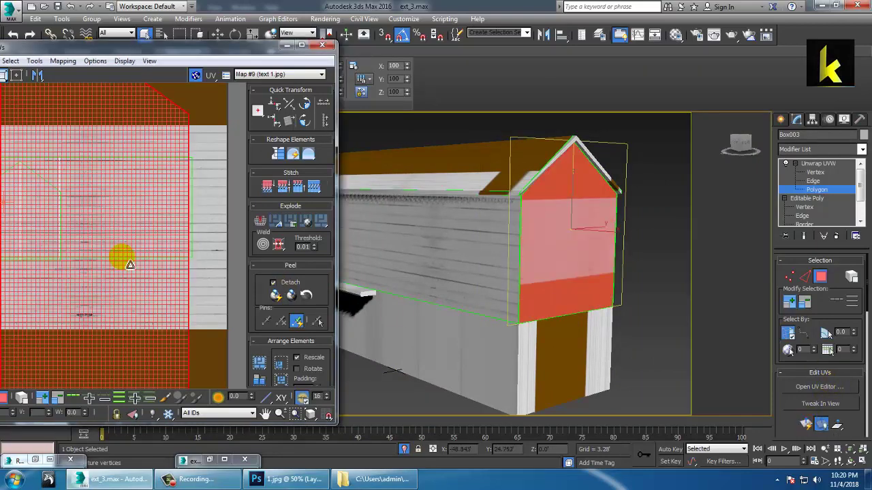
Scale the gable-end wall's UVs down until they sit within the plank texture
drag(109, 237, 158, 331)
middle_drag(13, 215, 120, 234)
scroll(140, 231, up, 2)
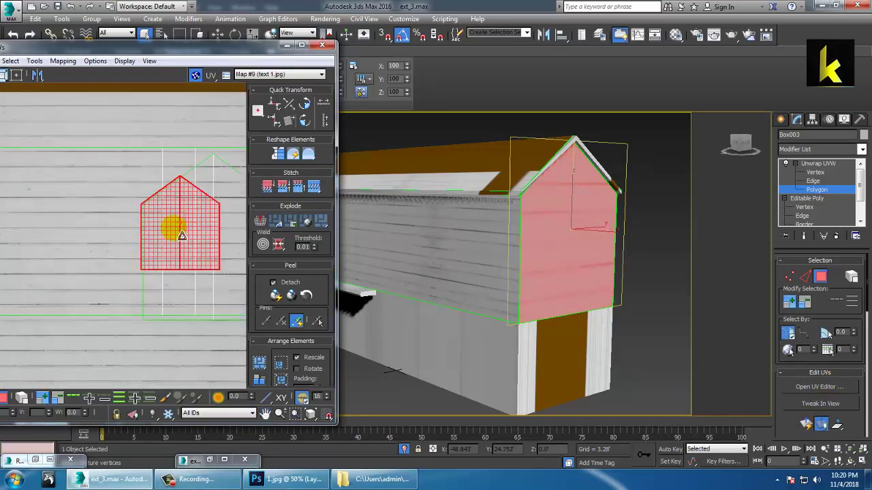
middle_drag(171, 224, 114, 231)
drag(125, 221, 100, 204)
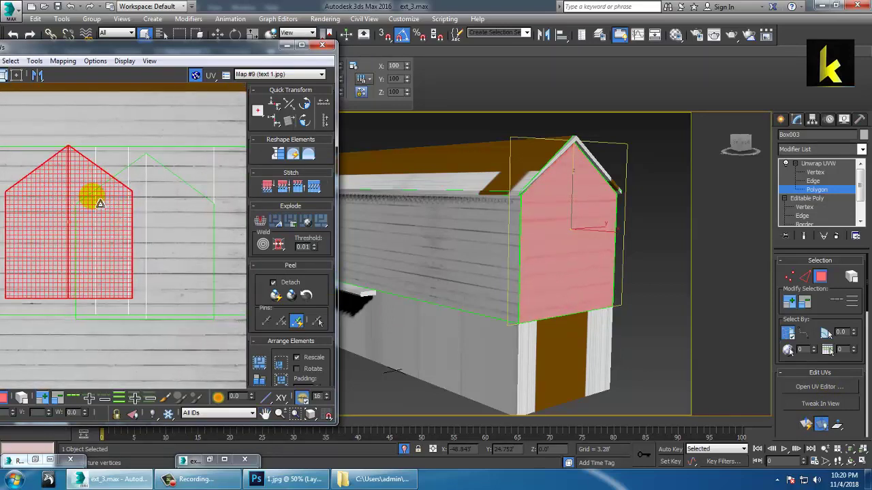
Move the UV Editor fully into view, then move and scale the gable-end UVs to match the opposite gable end's UV outline
drag(51, 49, 126, 48)
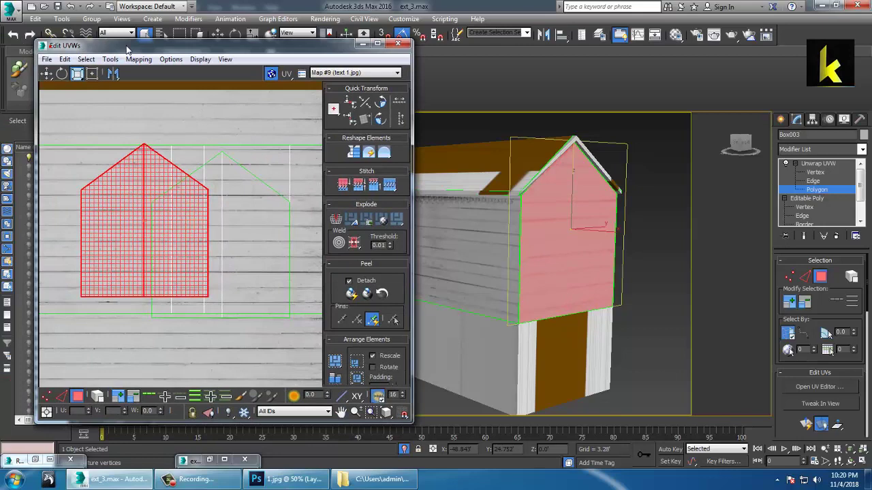
click(46, 74)
drag(147, 256, 228, 270)
click(76, 74)
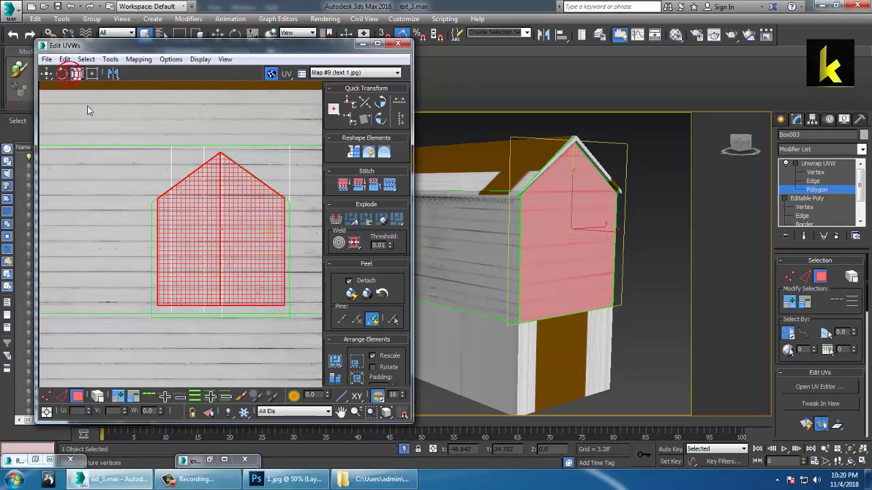
drag(225, 243, 245, 256)
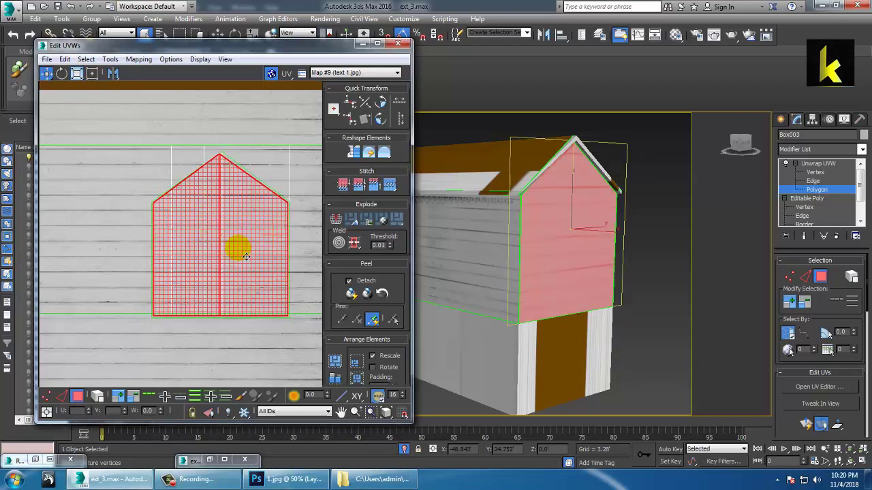
Deselect the gable end and examine how its planks line up with the long wall at the corner
click(672, 218)
alt+middle_drag(672, 218, 723, 233)
alt+middle_drag(671, 231, 460, 232)
scroll(609, 233, up, 4)
scroll(579, 229, down, 3)
alt+middle_drag(659, 259, 622, 291)
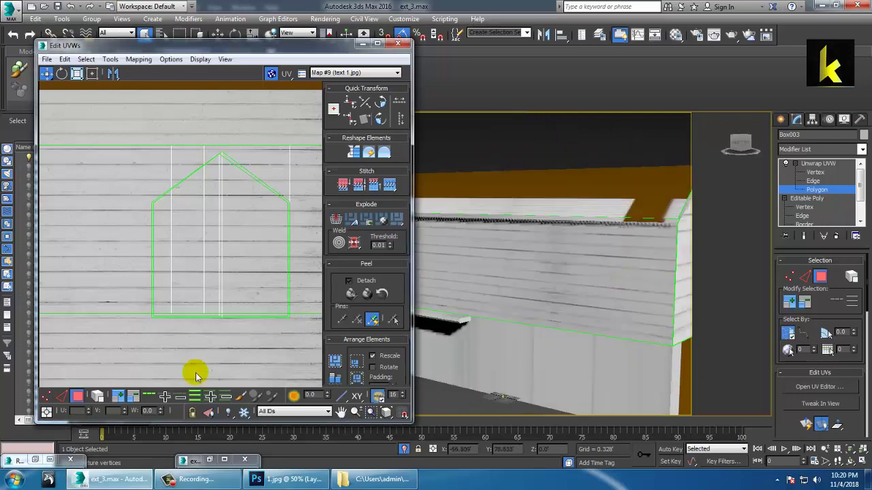
Minimize the UV Editor, view the reference photo of the house and minimize it again
click(377, 43)
click(31, 462)
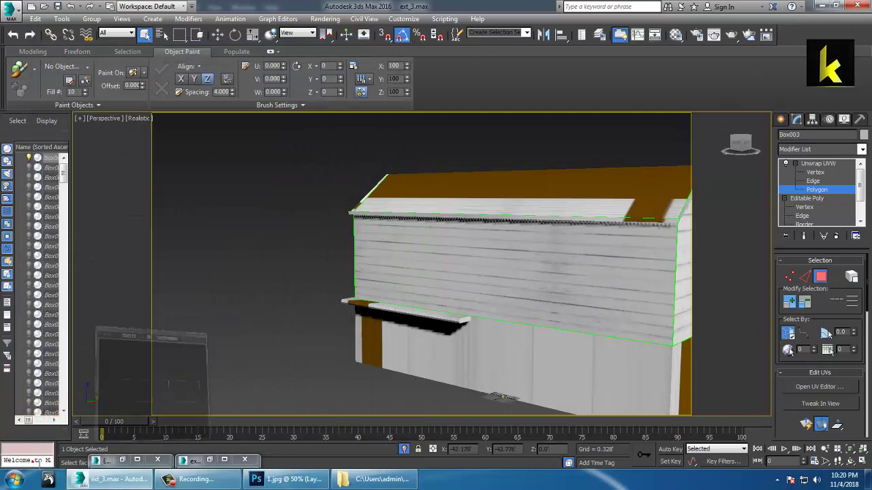
click(571, 99)
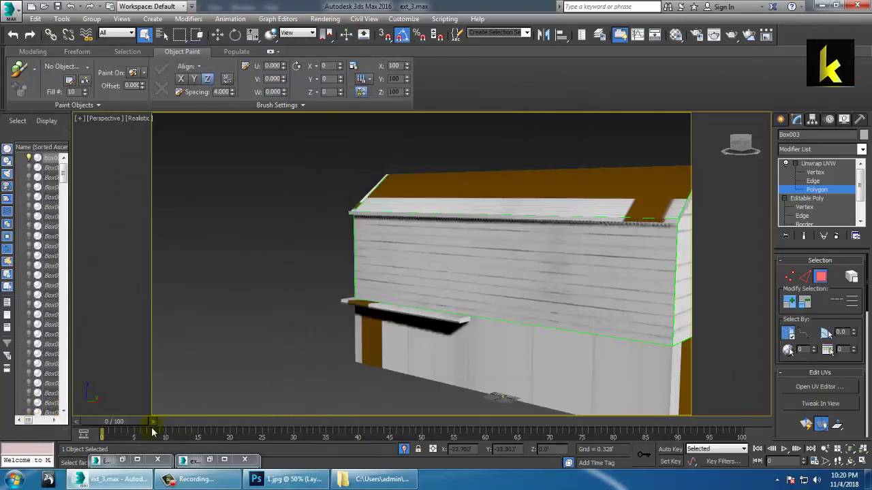
click(121, 461)
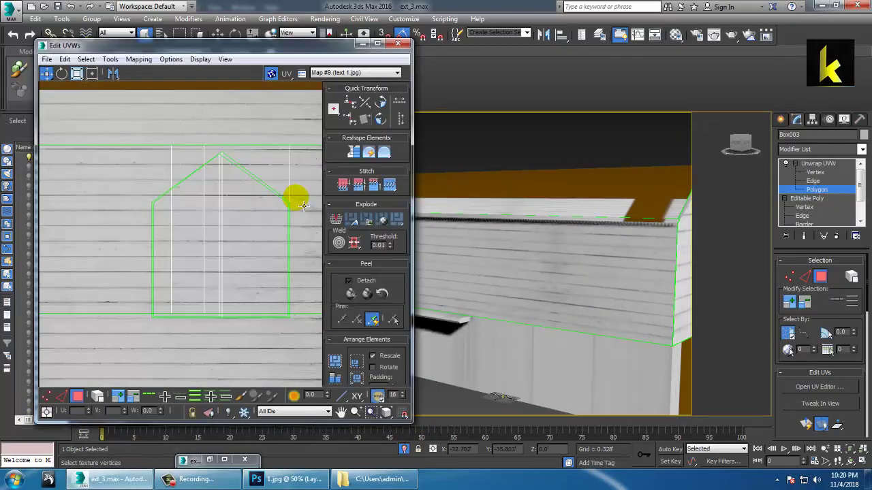
click(365, 43)
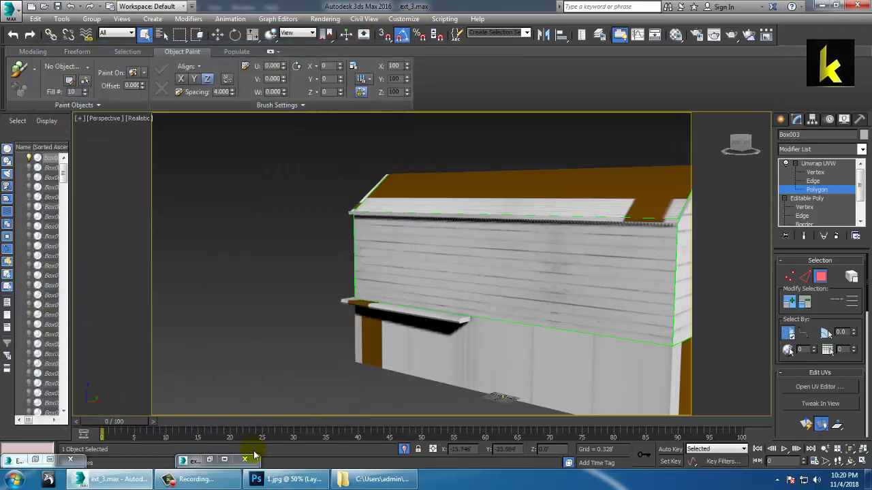
click(209, 461)
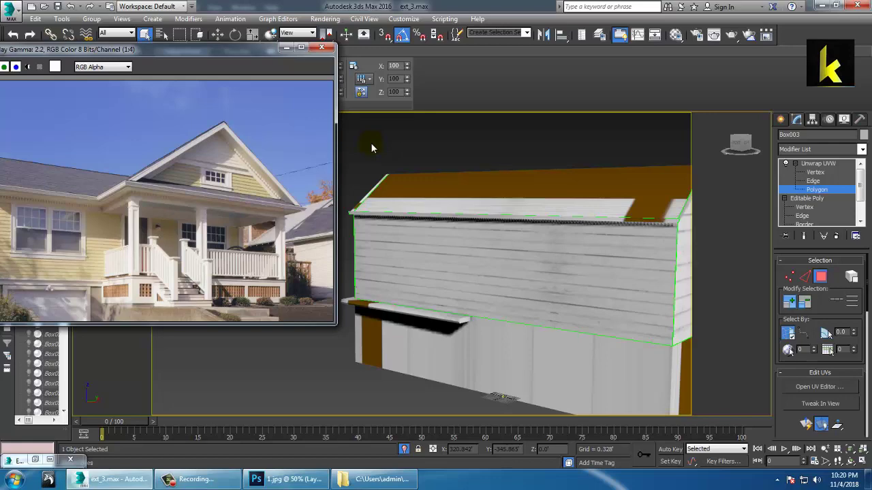
click(287, 49)
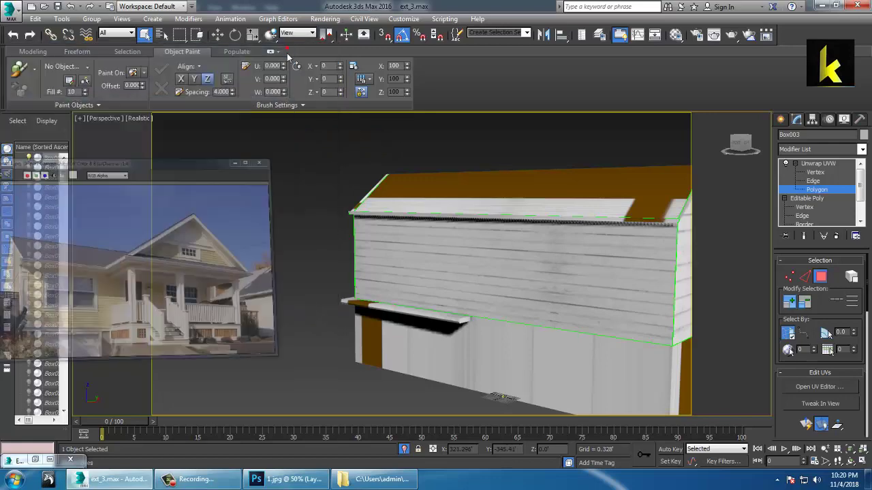
End the isolation to show the whole scene and compare the gable end's planks with the modelled siding strip
right_click(499, 141)
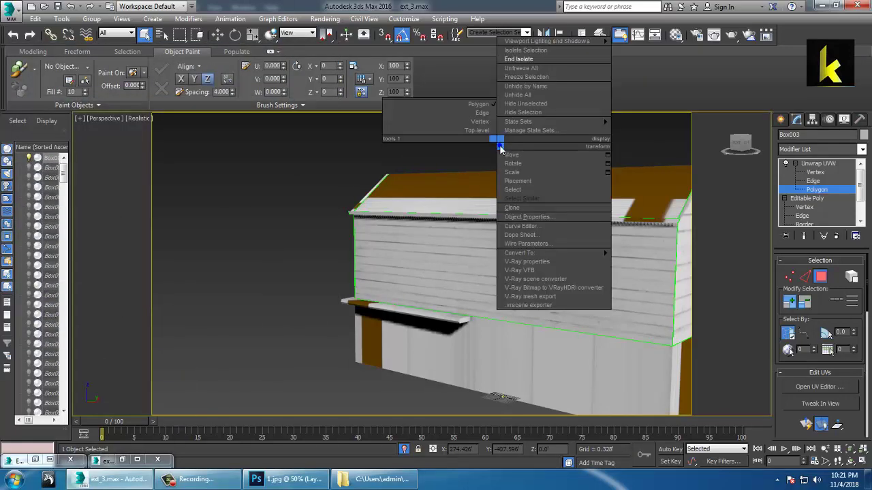
click(523, 59)
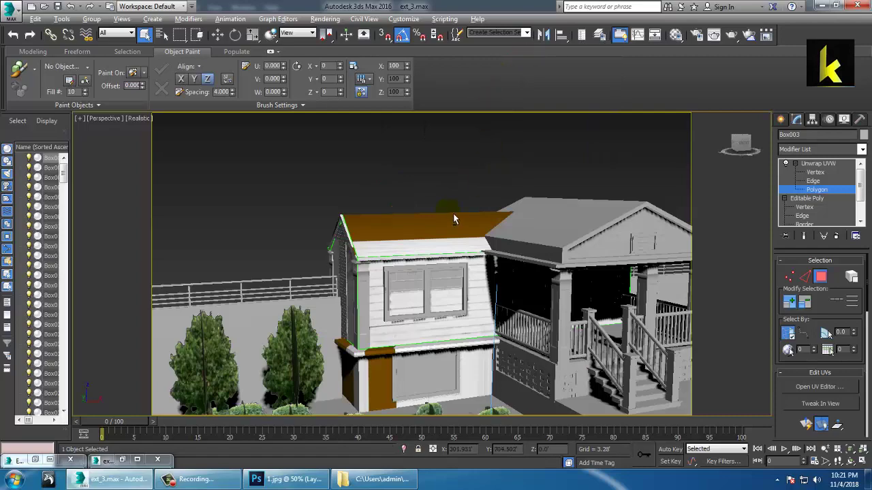
alt+middle_drag(454, 218, 486, 220)
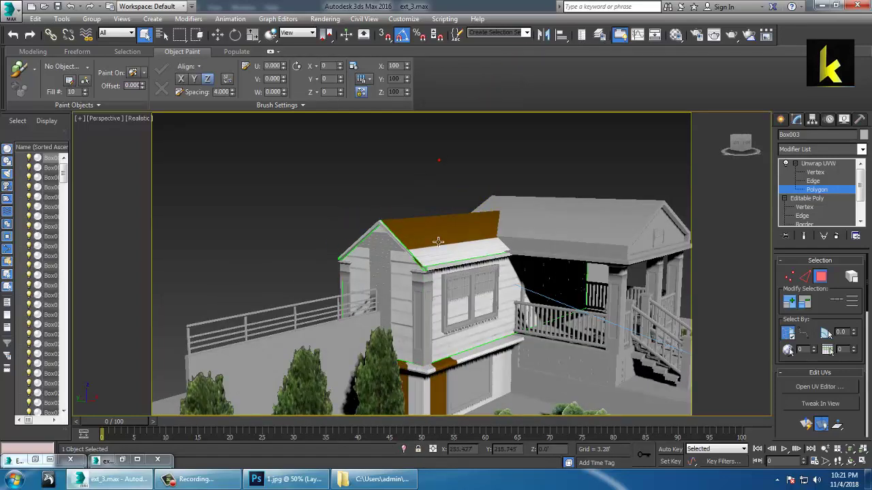
scroll(438, 242, up, 4)
alt+middle_drag(438, 242, 463, 271)
middle_drag(397, 267, 454, 219)
scroll(455, 219, up, 3)
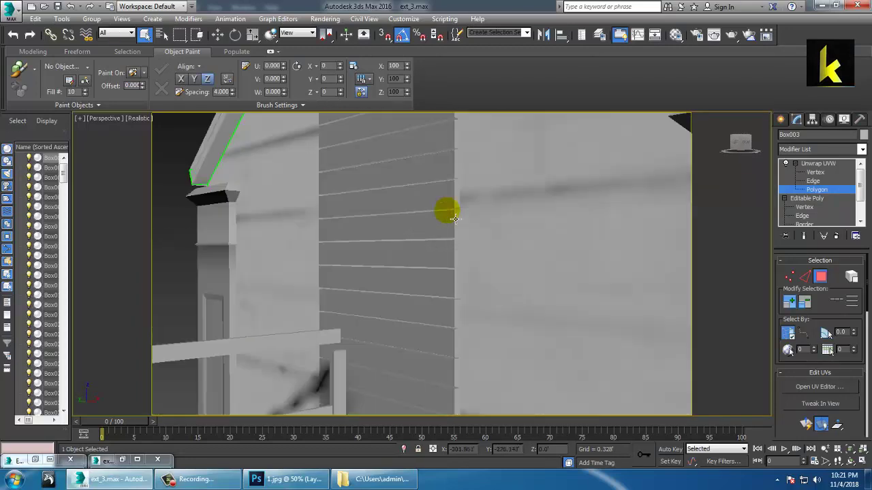
scroll(521, 241, down, 5)
Select both halves of the gable-end wall, reopen the UV Editor and stretch their UVs vertically over the plank texture
click(521, 240)
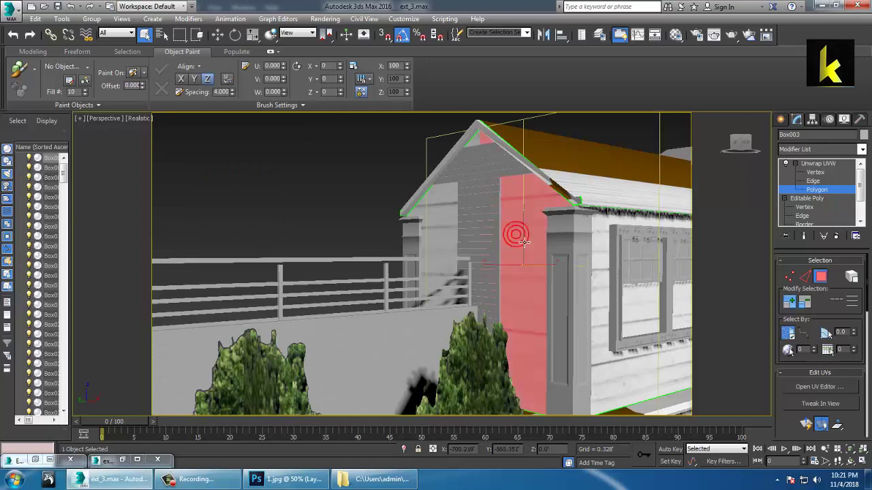
ctrl+click(442, 222)
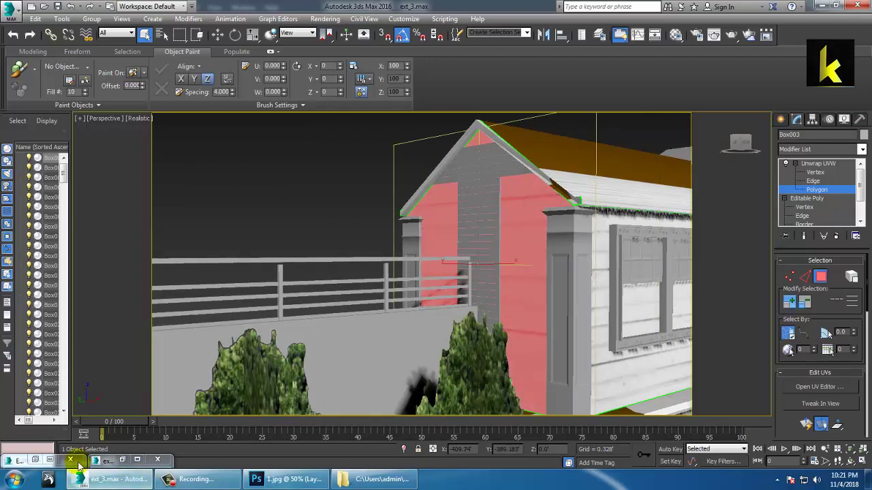
click(820, 386)
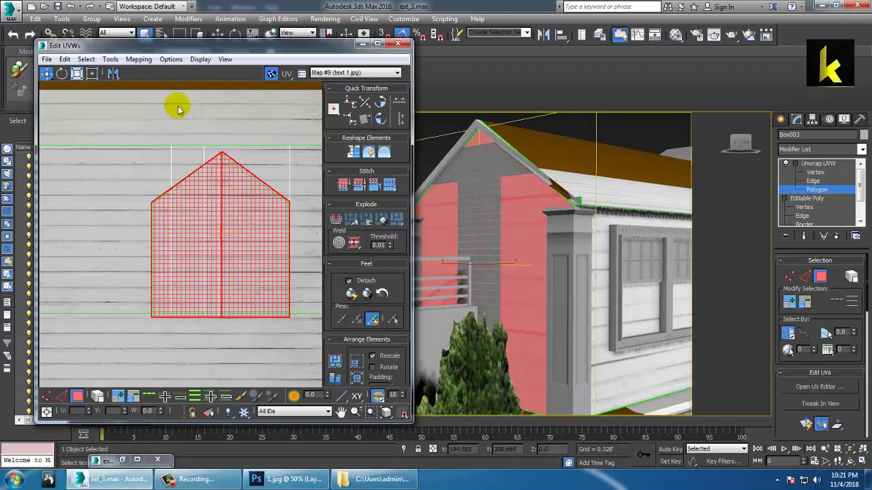
click(78, 75)
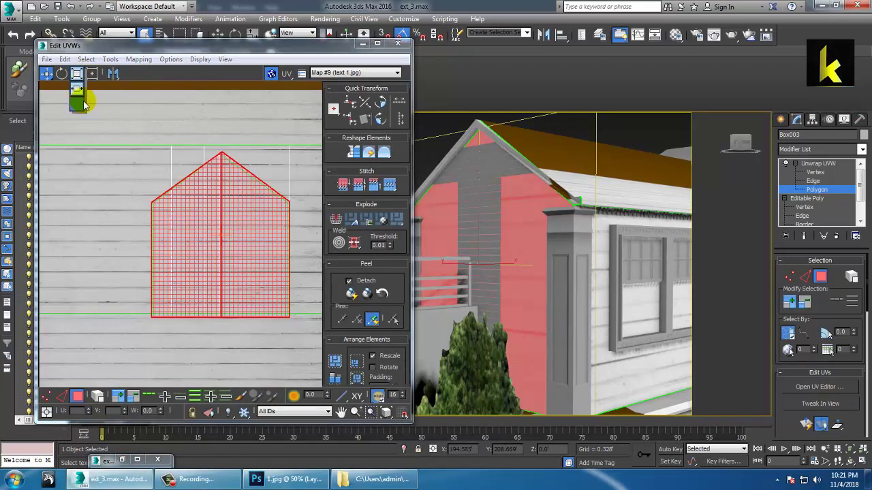
click(78, 104)
drag(229, 164, 224, 66)
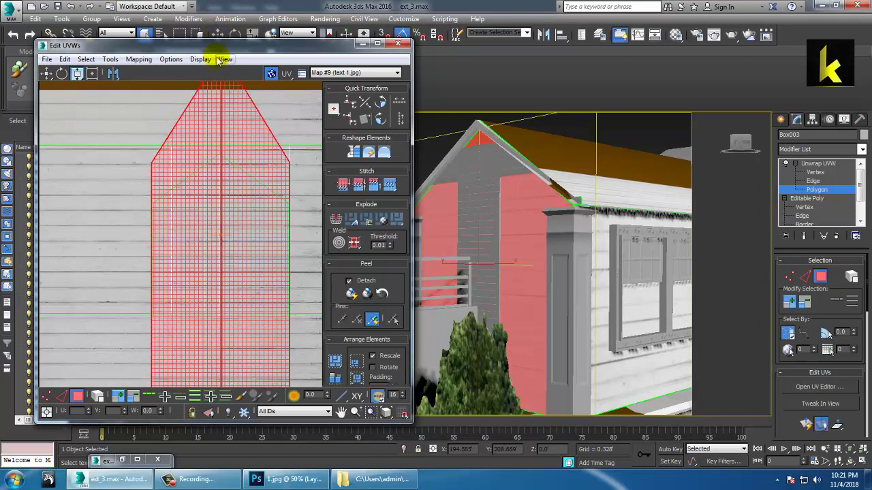
scroll(278, 243, down, 2)
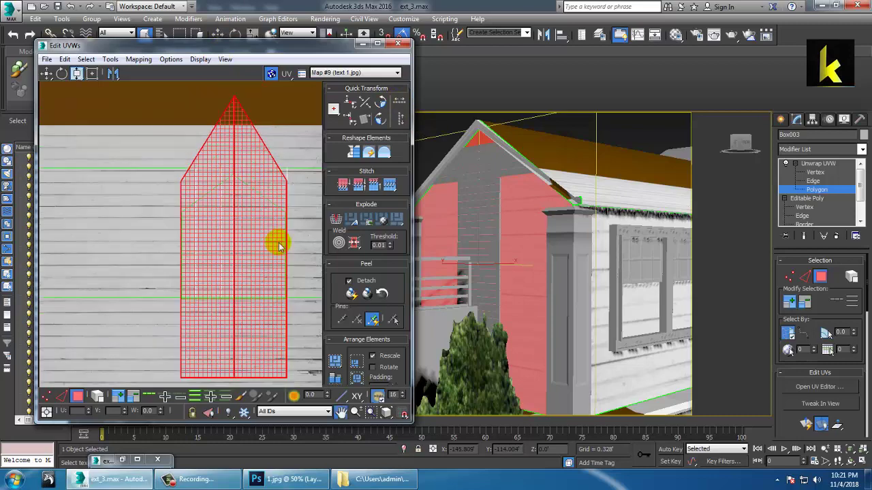
Reposition the gable-end UVs and reduce their vertical scale so they fit within the height of the plank texture
drag(252, 220, 268, 247)
click(47, 74)
scroll(268, 238, down, 1)
scroll(264, 214, down, 1)
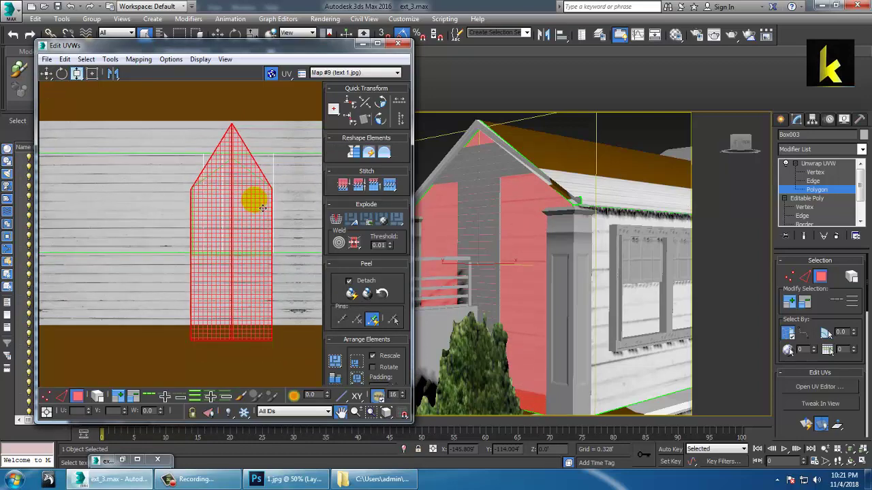
click(77, 73)
drag(238, 194, 254, 210)
click(47, 75)
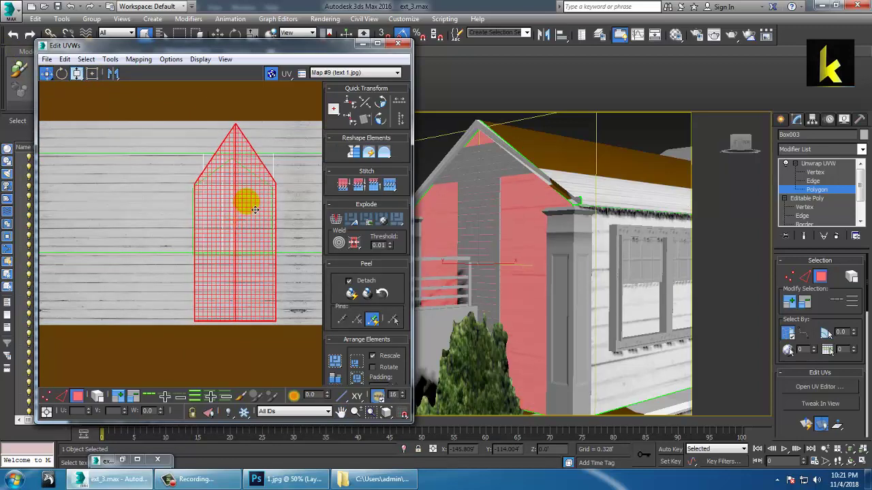
Select the opposite gable end's UVs, stretch them vertically and move them onto the first gable end's stretched outline
click(444, 115)
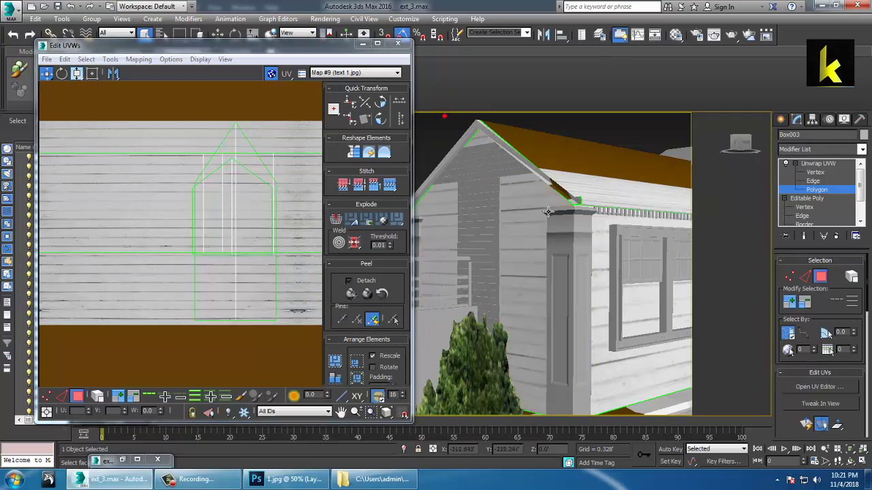
alt+middle_drag(606, 231, 539, 255)
scroll(568, 238, down, 10)
middle_drag(181, 193, 150, 182)
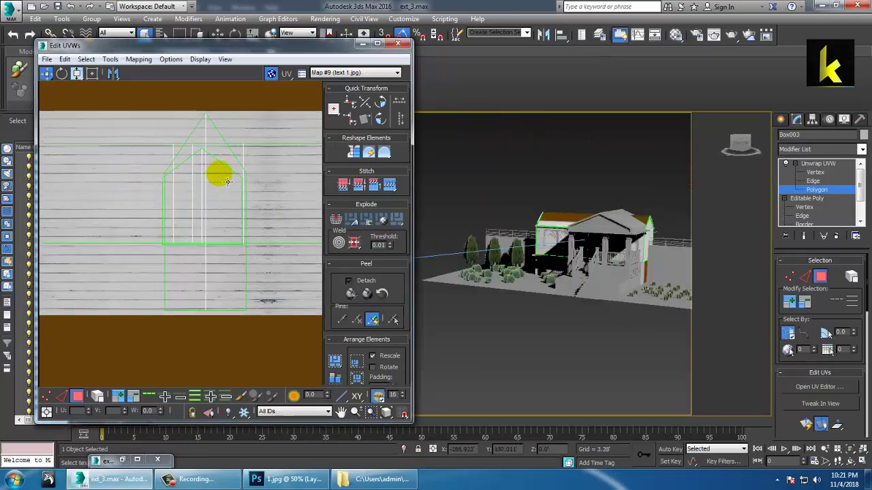
click(219, 182)
ctrl+click(191, 192)
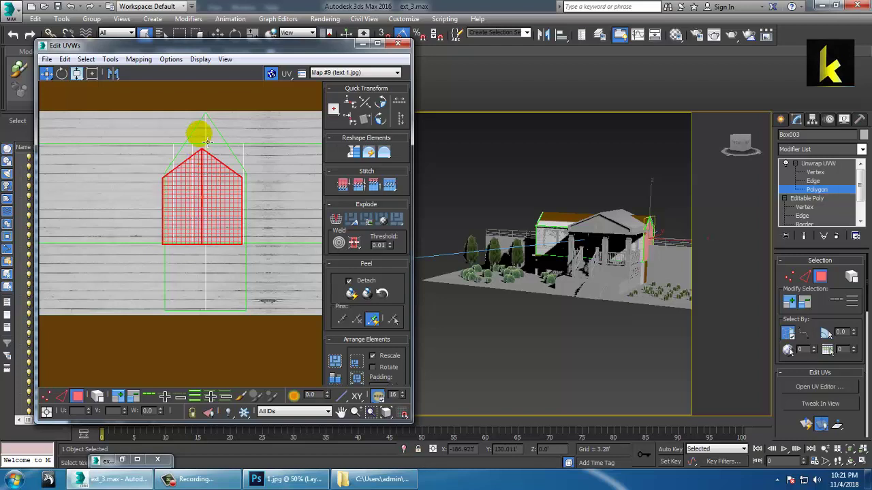
drag(209, 181, 222, 166)
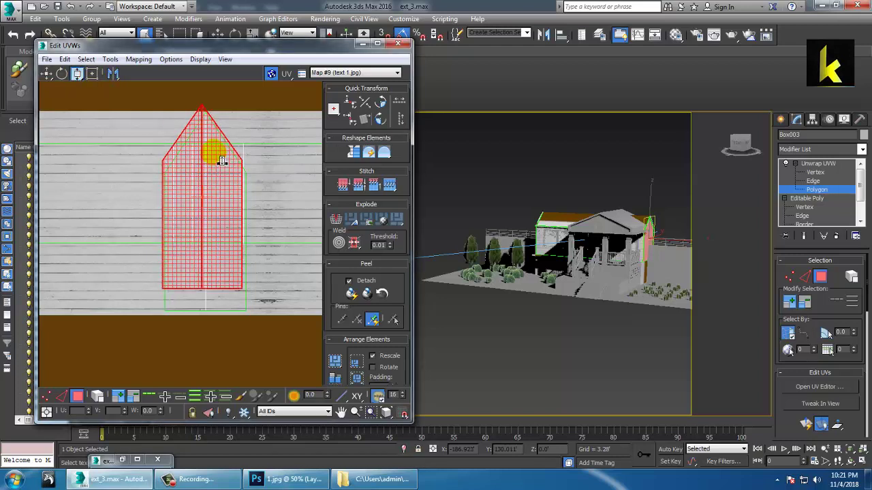
click(45, 74)
drag(222, 195, 233, 214)
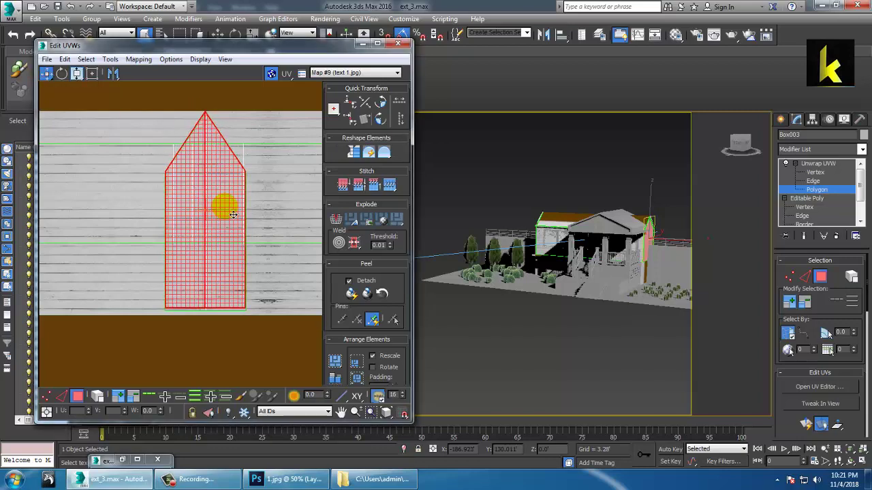
Minimize the UV Editor, examine the gable end's plank spacing and select the front roof slope to inspect its texture
alt+middle_drag(651, 269, 475, 257)
scroll(590, 287, up, 3)
click(362, 44)
scroll(476, 258, up, 5)
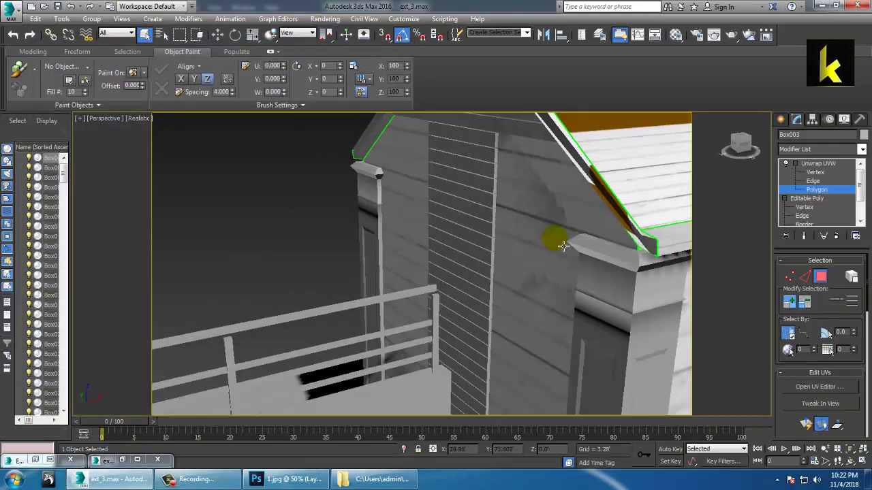
alt+middle_drag(562, 246, 499, 233)
click(361, 271)
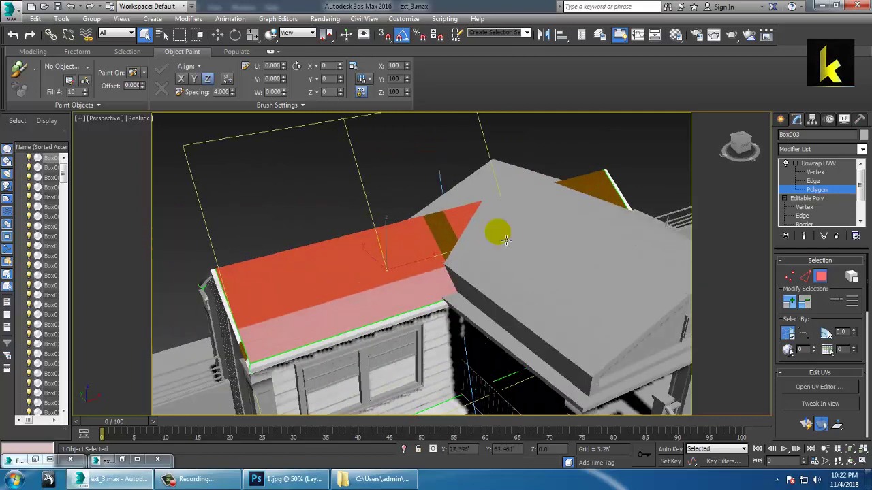
mouse_move(420, 217)
alt+middle_down()
mouse_move(500, 210)
mouse_move(404, 218)
alt+middle_up()
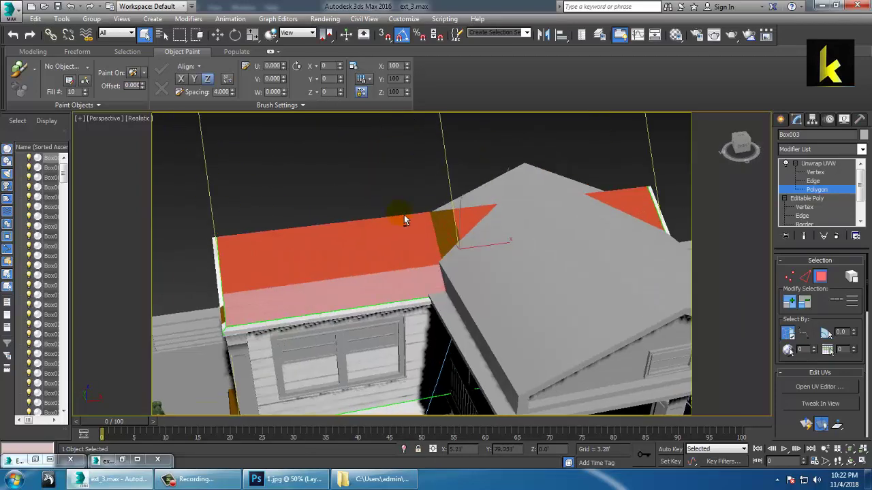
alt+middle_drag(592, 224, 583, 235)
Convert the unwrapped house body Box003 to an Editable Poly
alt+middle_drag(474, 217, 419, 179)
right_click(417, 157)
mouse_move(455, 268)
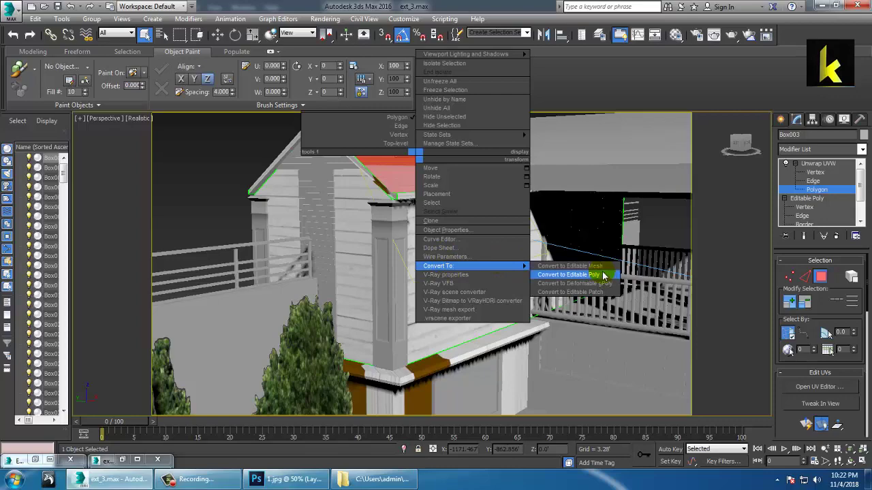
click(602, 275)
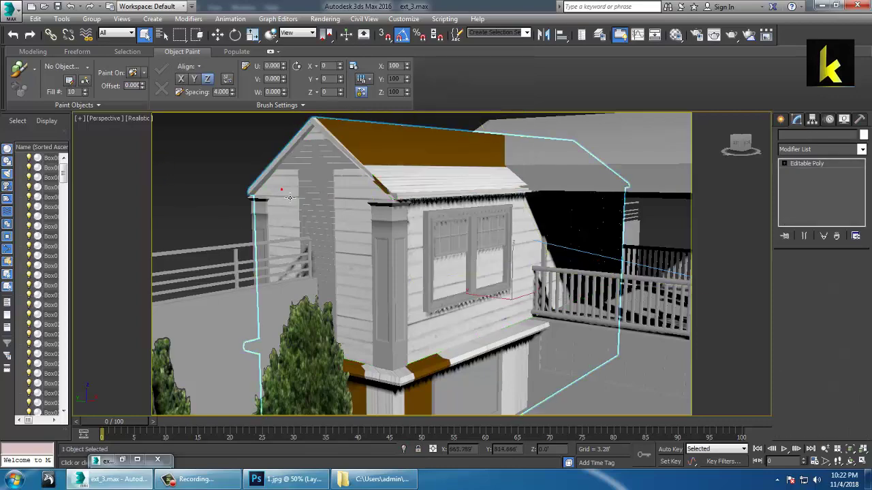
scroll(413, 195, up, 3)
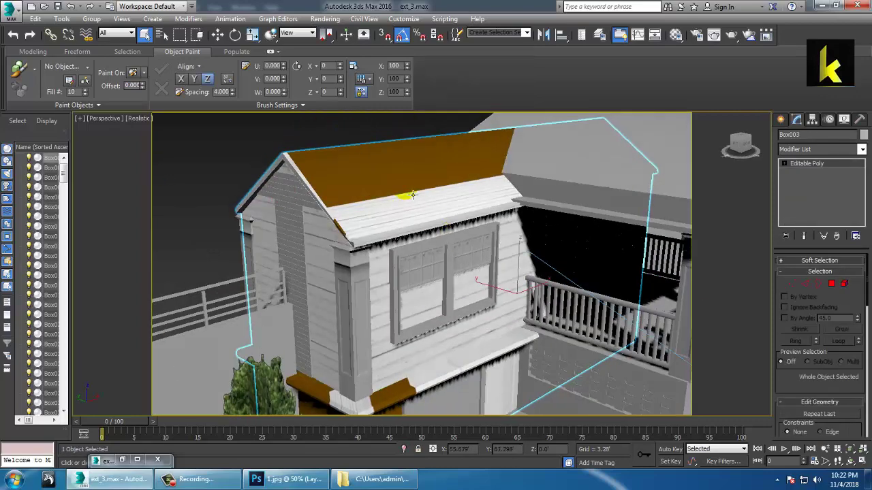
Minimize 3ds Max and Photoshop, move the uvs folder window aside and open the desktop's Textures folder in a maximized window
alt+middle_drag(581, 242, 430, 202)
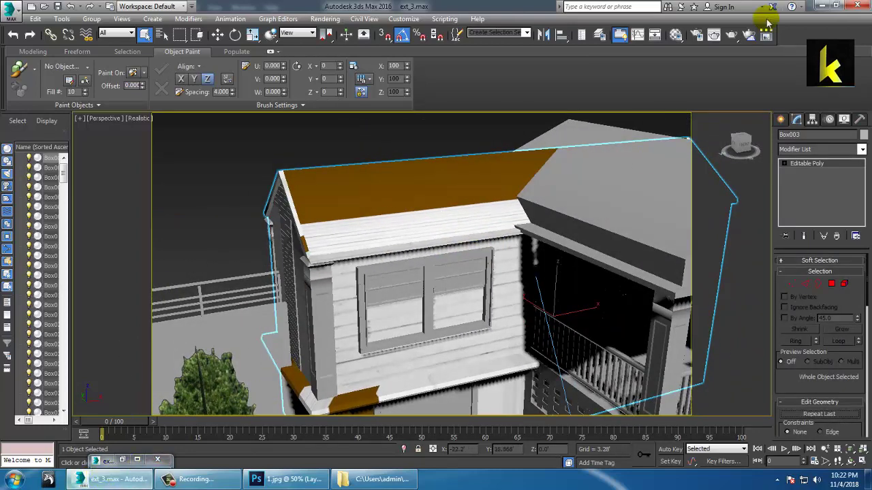
click(820, 8)
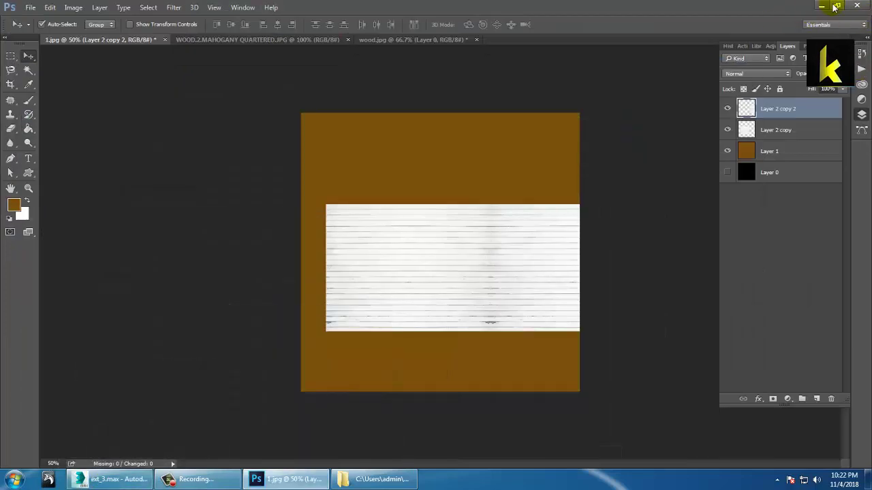
click(819, 8)
drag(395, 88, 669, 160)
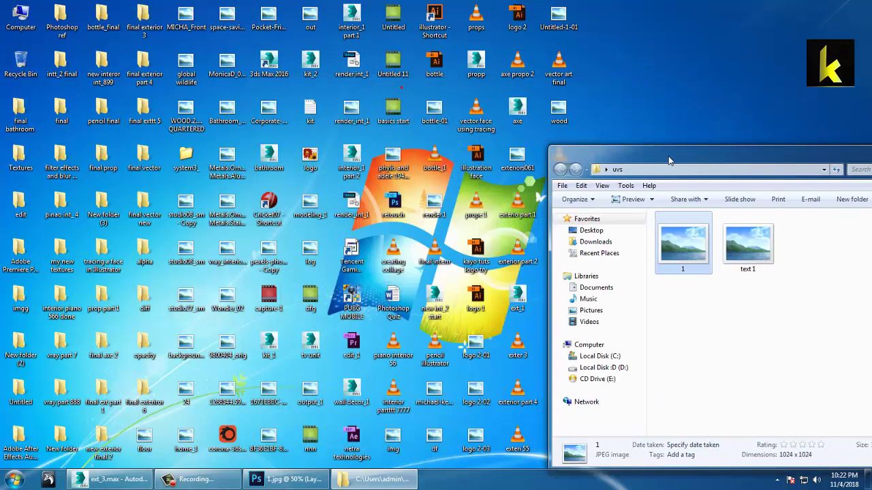
click(103, 119)
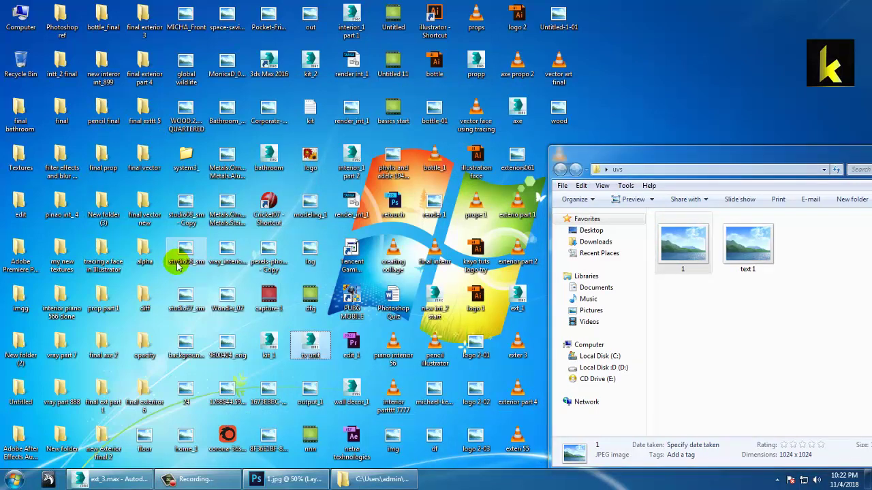
click(351, 259)
click(19, 158)
double_click(18, 158)
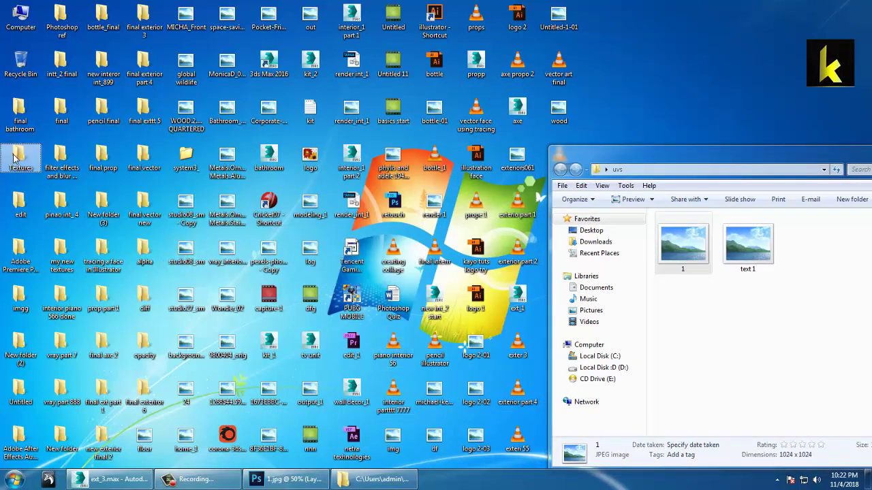
scroll(148, 93, down, 1)
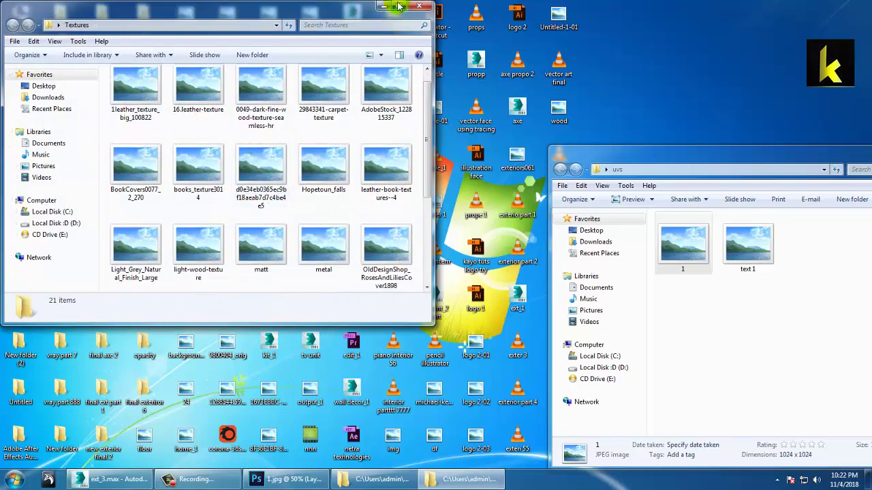
click(401, 6)
Examine the images in the Textures folder one by one, looking for a surface suited to the roof
double_click(542, 175)
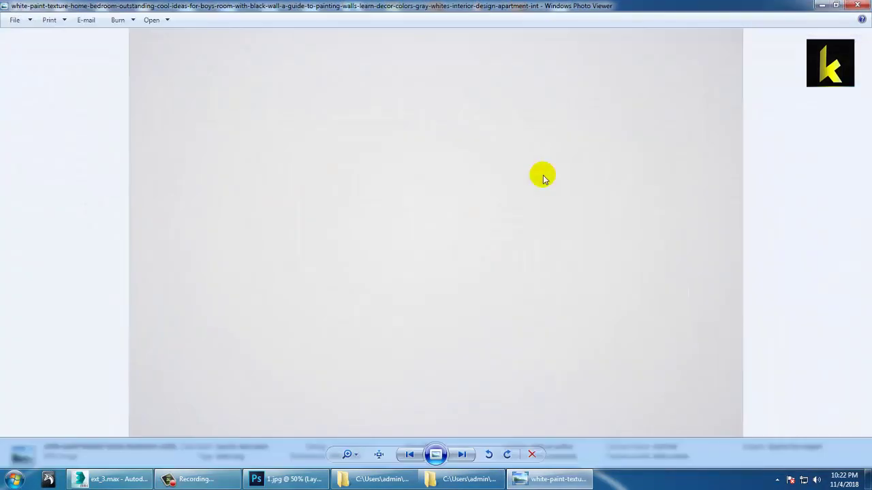
scroll(543, 175, down, 1)
scroll(543, 175, down, 4)
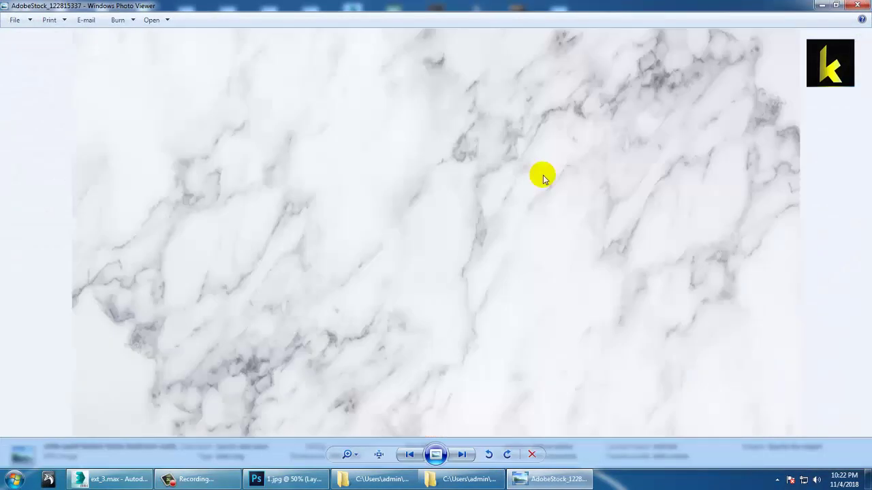
scroll(543, 175, down, 4)
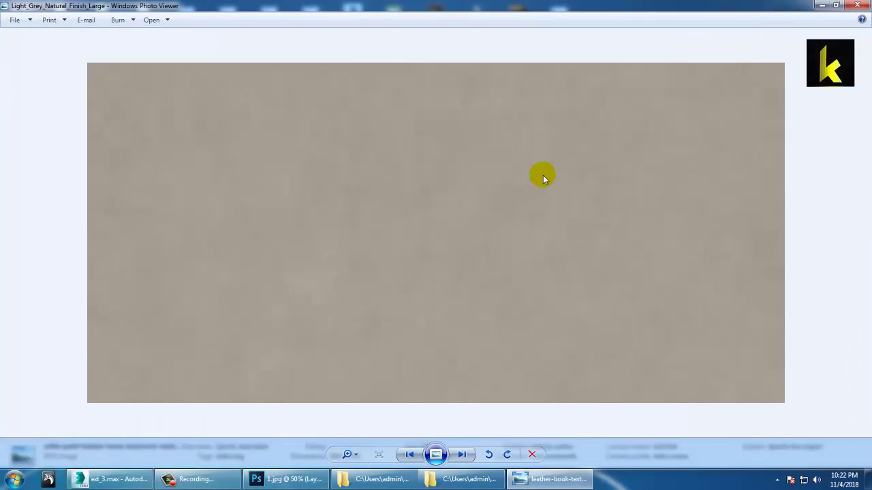
scroll(543, 175, down, 1)
scroll(543, 175, down, 2)
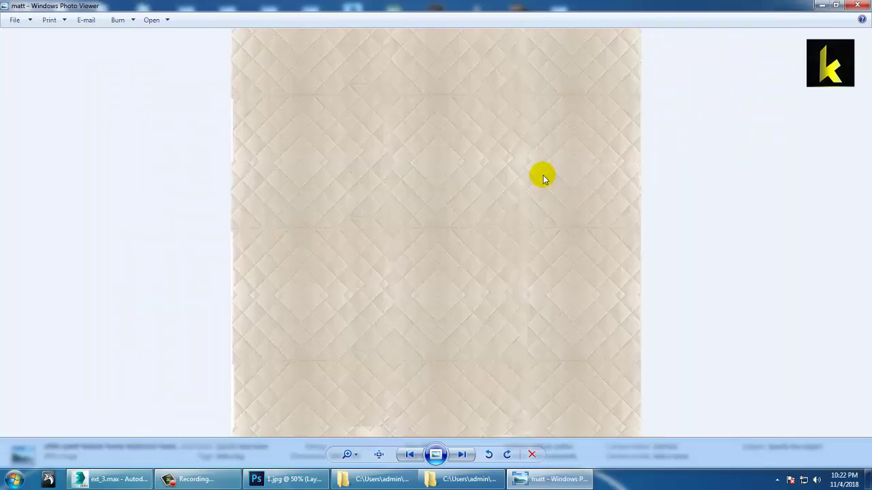
scroll(543, 175, down, 4)
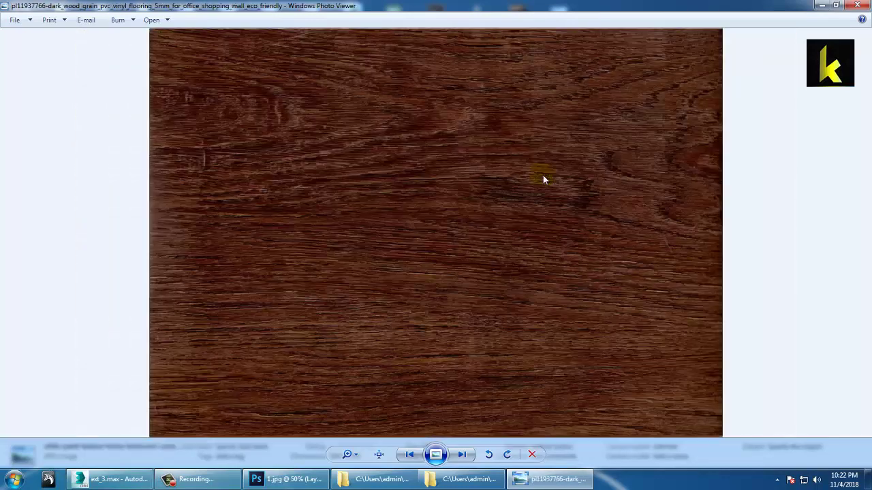
scroll(543, 175, down, 1)
scroll(542, 175, down, 4)
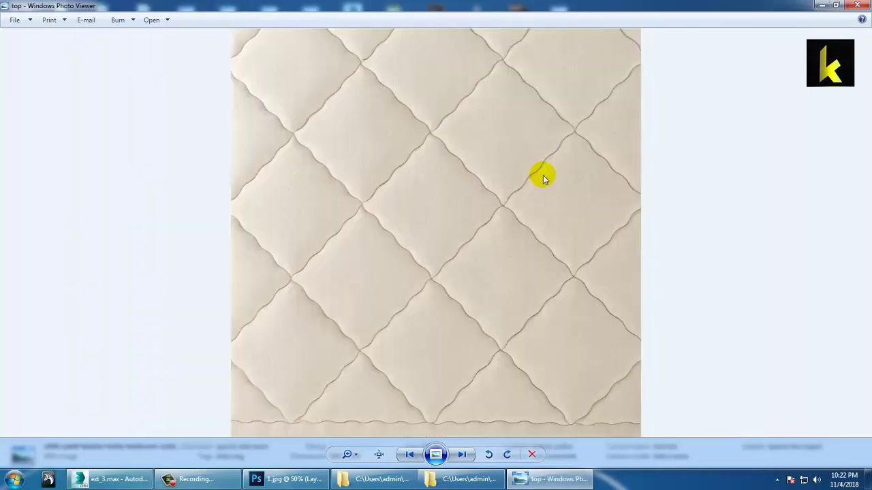
scroll(542, 180, down, 4)
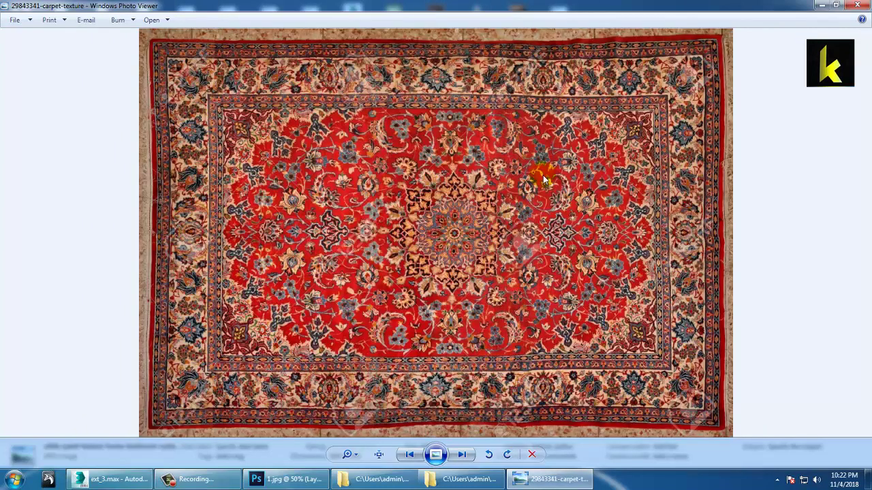
scroll(543, 180, down, 4)
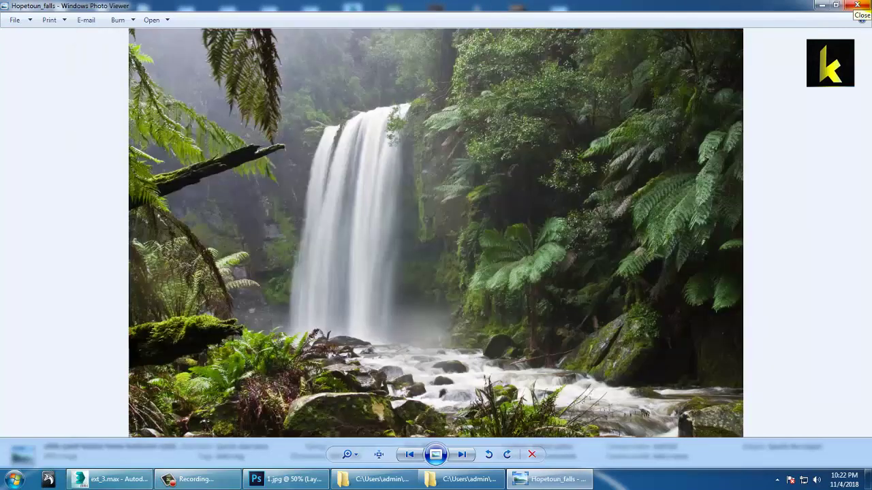
scroll(861, 19, down, 1)
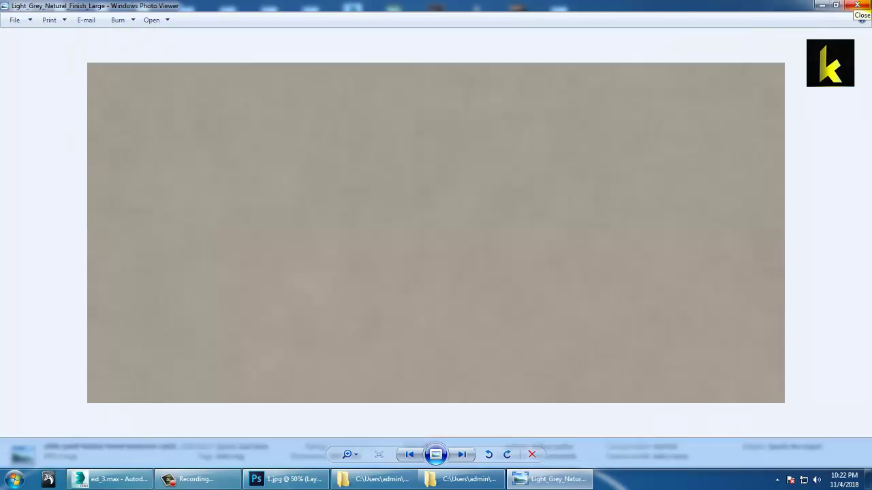
Copy the Light_Grey_Natural_Finish_Large image from the Textures folder to the desktop
right_click(268, 105)
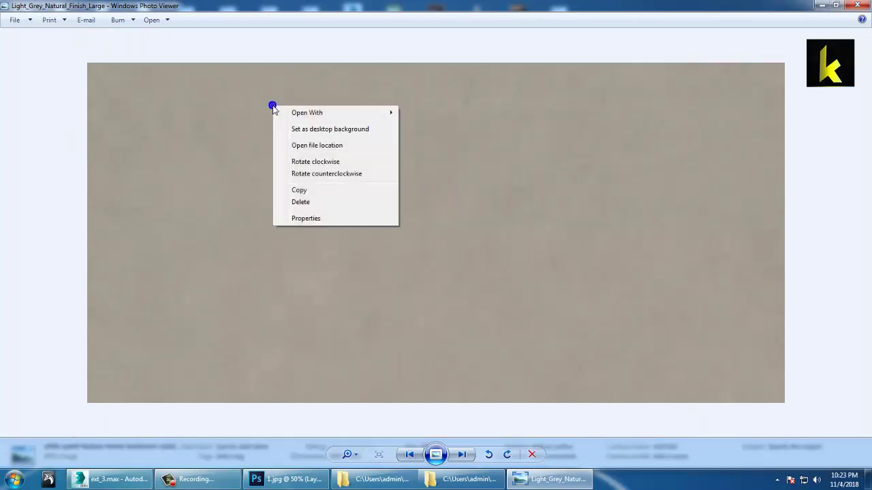
click(323, 190)
key(super+d)
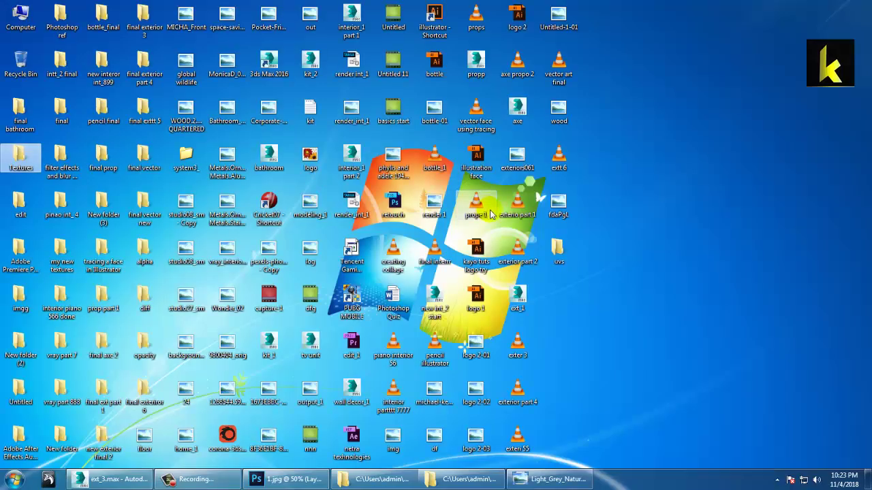
click(701, 186)
key(ctrl+v)
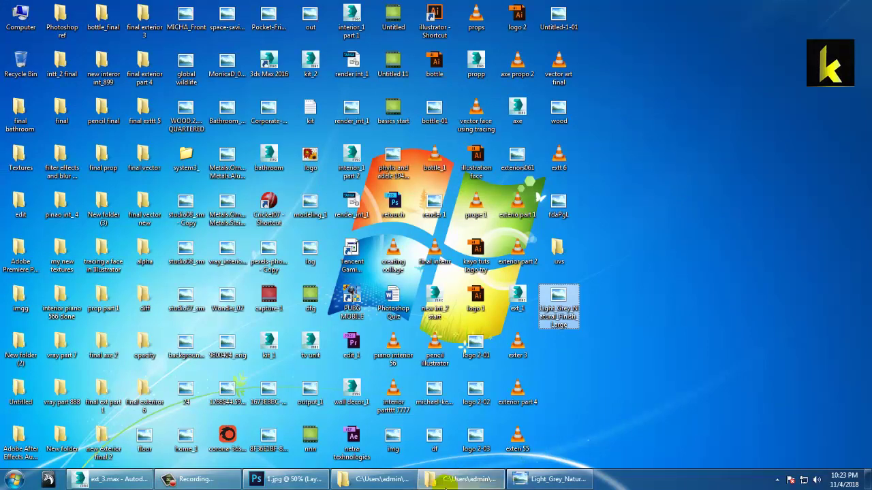
Switch back to 3ds Max, minimize the reference photo and add an Unwrap UVW modifier to Box003
click(105, 479)
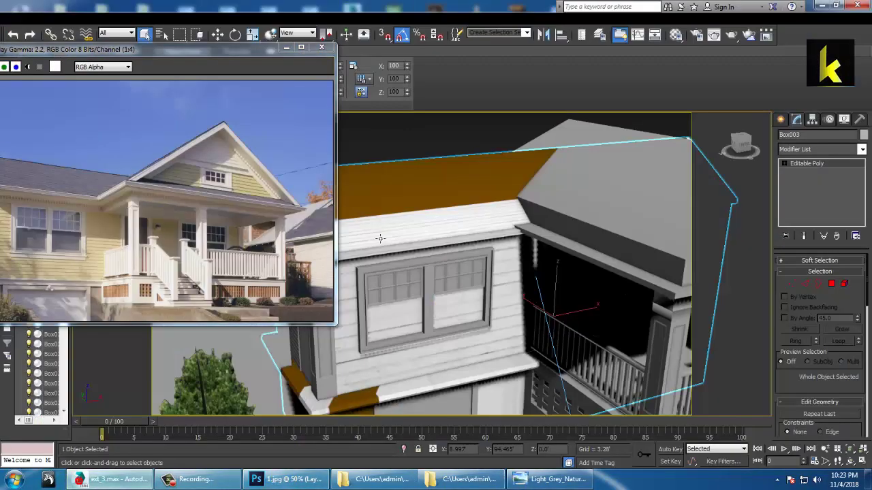
click(291, 50)
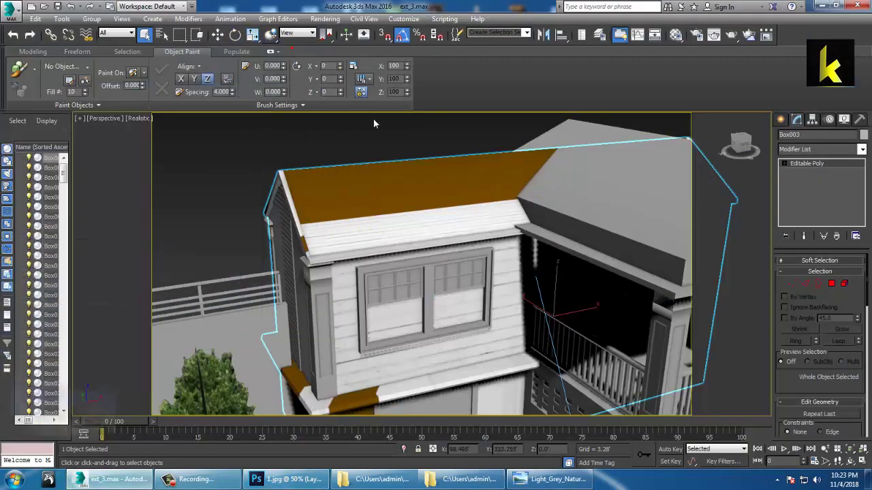
scroll(475, 195, up, 8)
scroll(462, 198, down, 8)
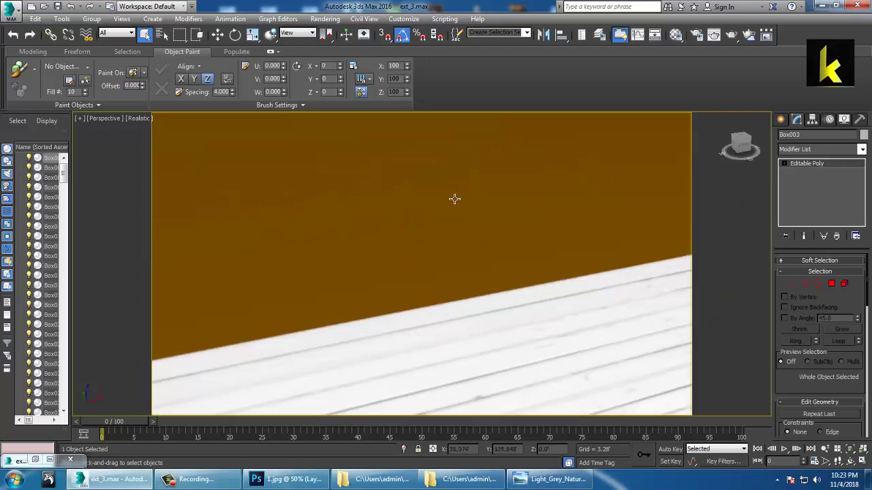
click(862, 150)
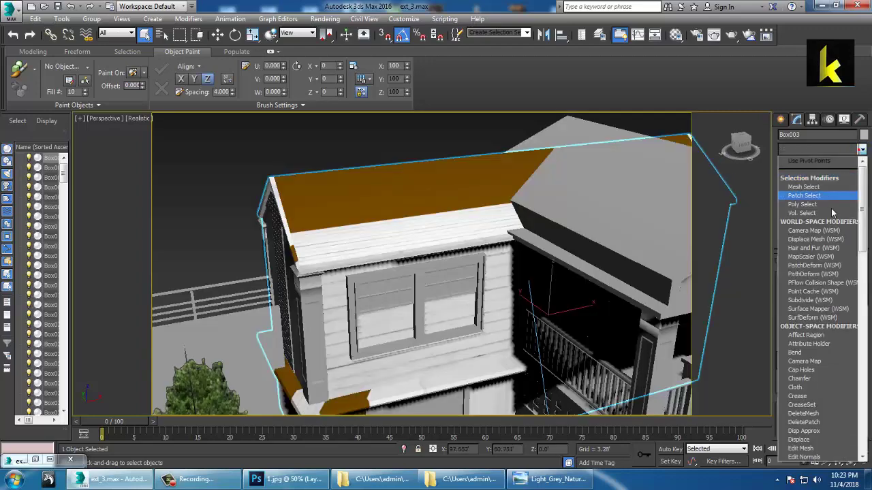
key(u)
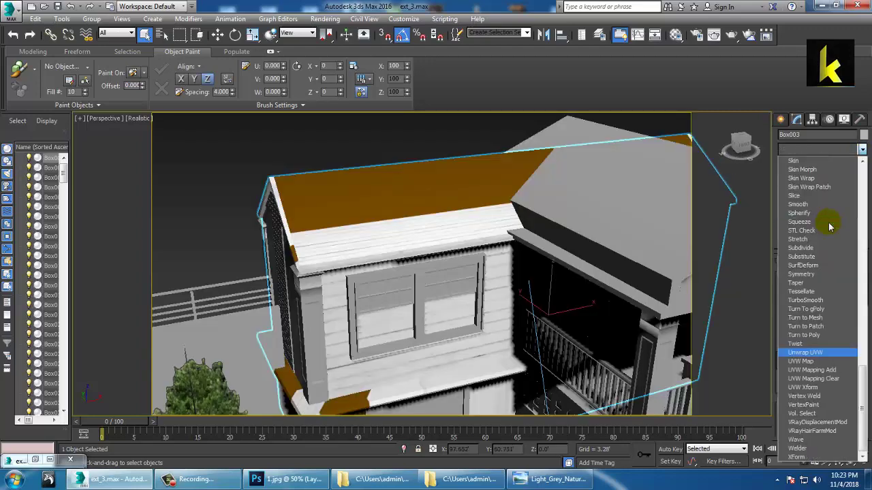
click(819, 354)
Select all polygons of the front roof slope, including the sections on both sides of the porch roof
click(822, 276)
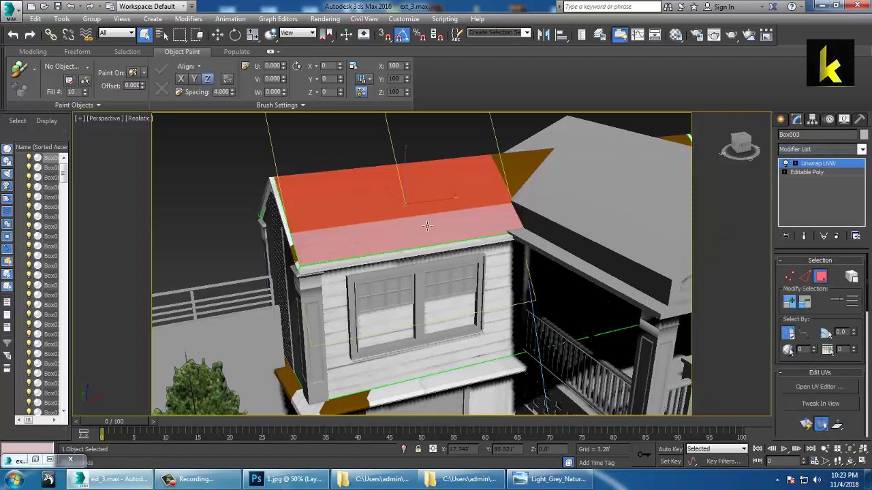
middle_drag(495, 228, 455, 256)
ctrl+click(454, 240)
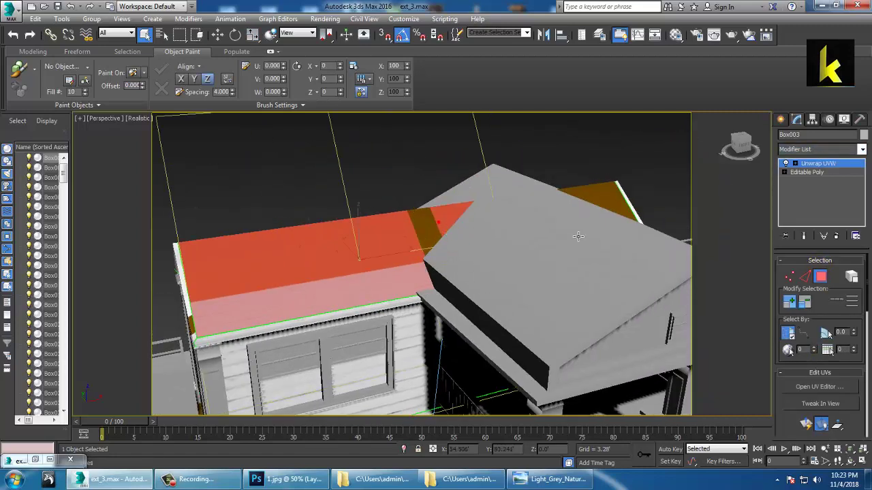
ctrl+click(623, 207)
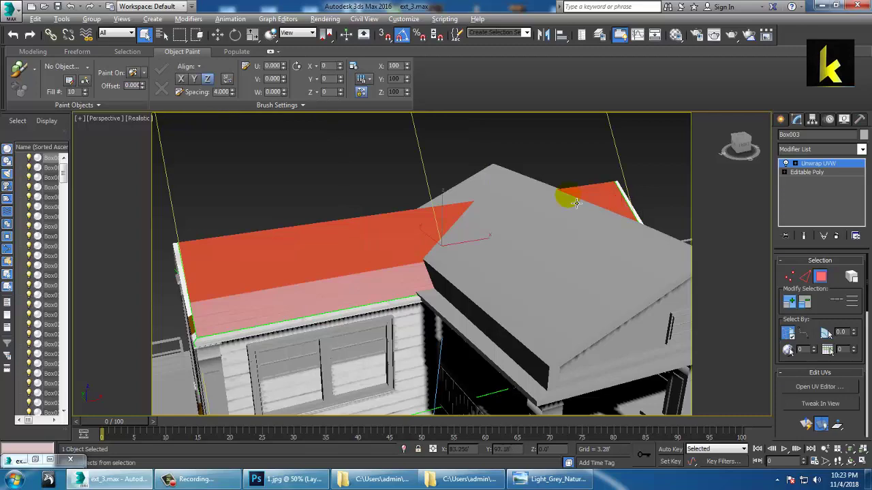
alt+middle_drag(577, 203, 481, 209)
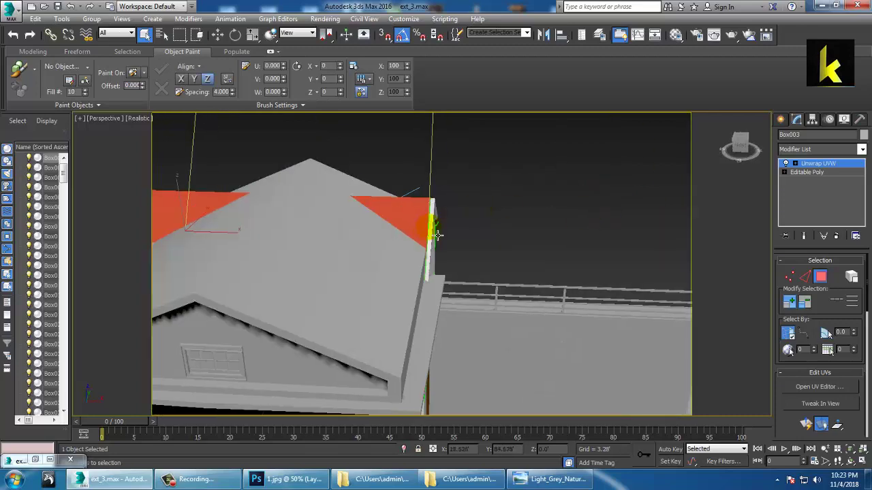
alt+middle_drag(436, 234, 502, 243)
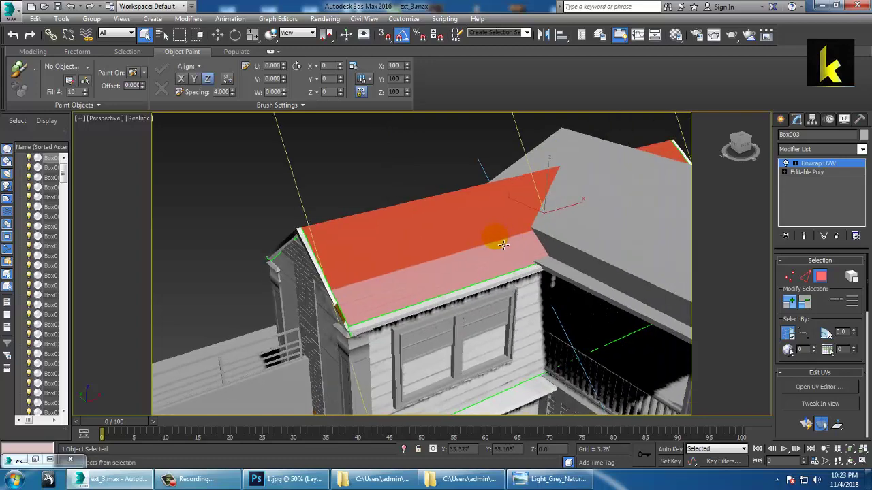
Add the near gable's sloped trim edge and the front eave edge to the roof polygon selection
scroll(417, 257, up, 5)
middle_drag(416, 257, 406, 243)
scroll(485, 247, down, 5)
scroll(419, 235, up, 5)
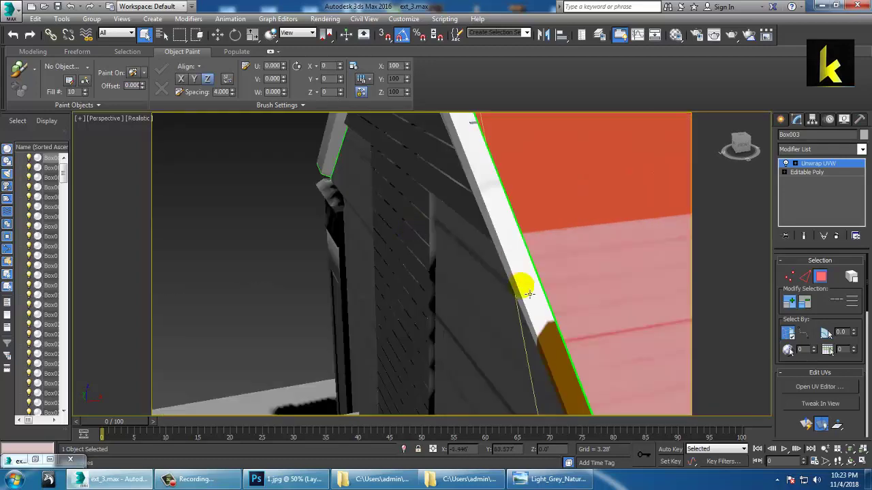
scroll(535, 286, down, 5)
alt+middle_drag(539, 282, 402, 306)
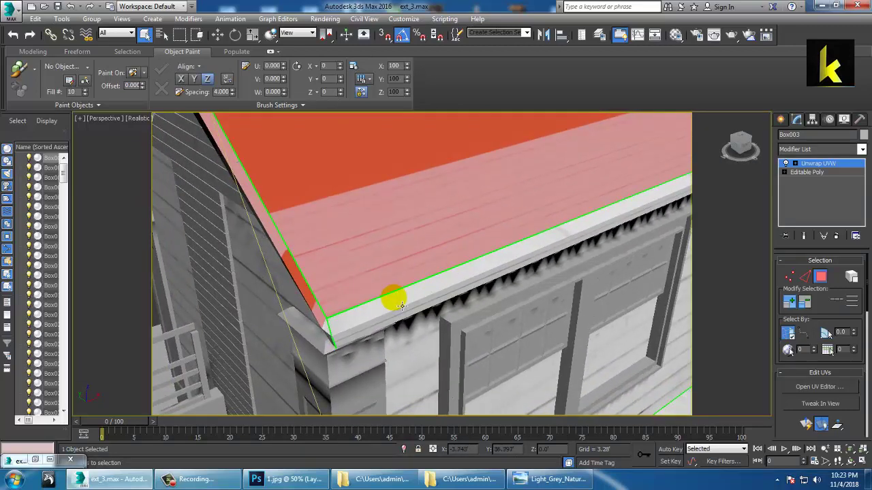
ctrl+click(402, 306)
ctrl+click(331, 321)
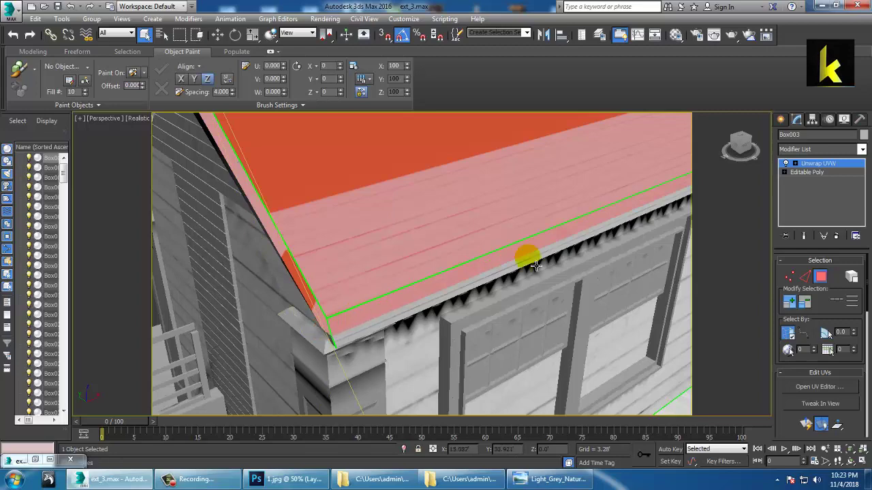
Add the far gable's sloped trim edge to the selection and isolate the house body
scroll(536, 266, down, 5)
alt+middle_drag(536, 265, 491, 279)
scroll(491, 279, up, 2)
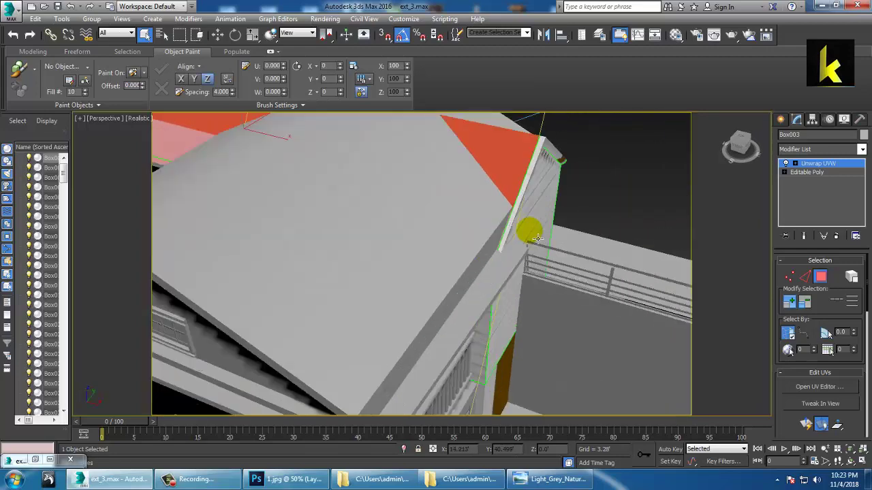
ctrl+click(516, 243)
key(alt+q)
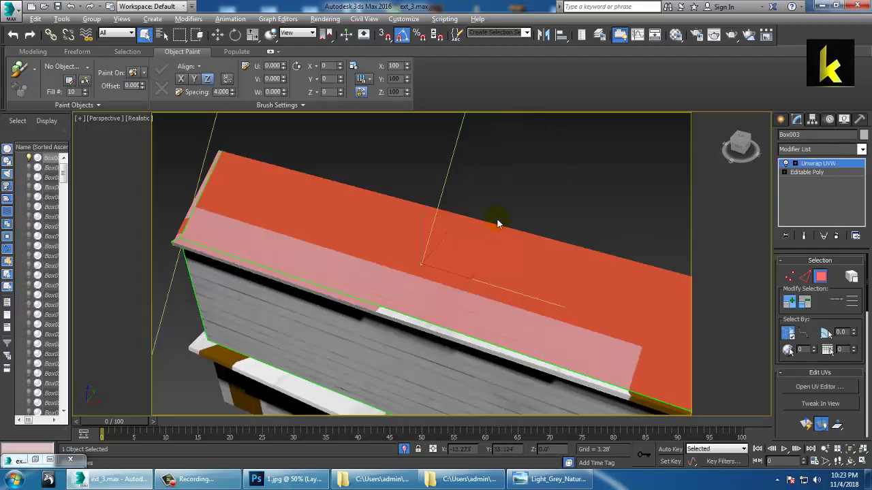
Add the unselected middle segments of the front eave edge to the roof polygon selection
alt+middle_drag(505, 228, 524, 253)
alt+middle_drag(645, 328, 597, 329)
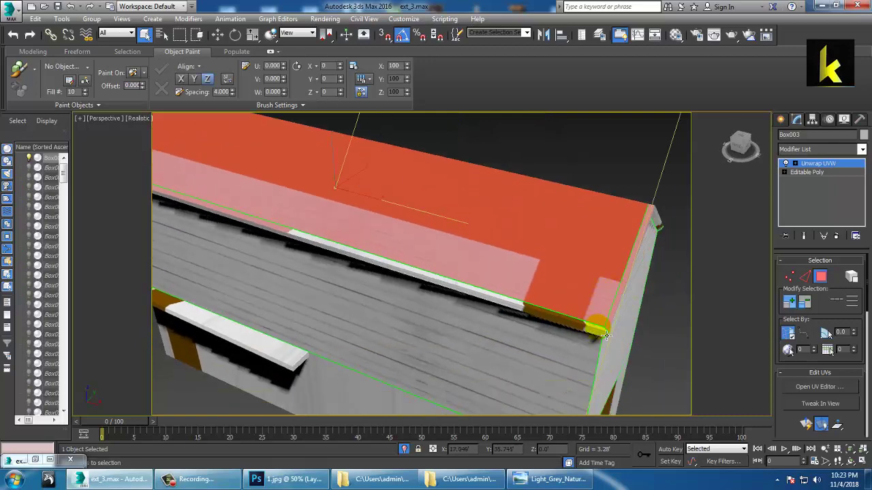
alt+middle_drag(626, 282, 418, 268)
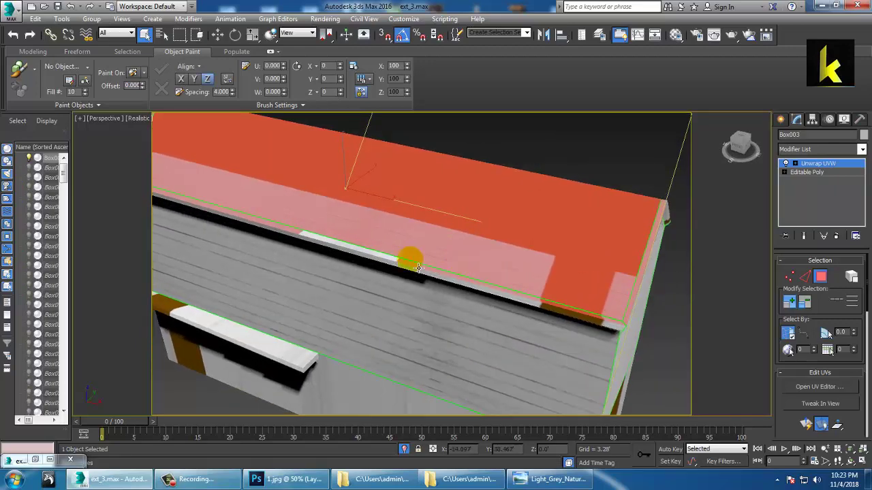
ctrl+click(389, 258)
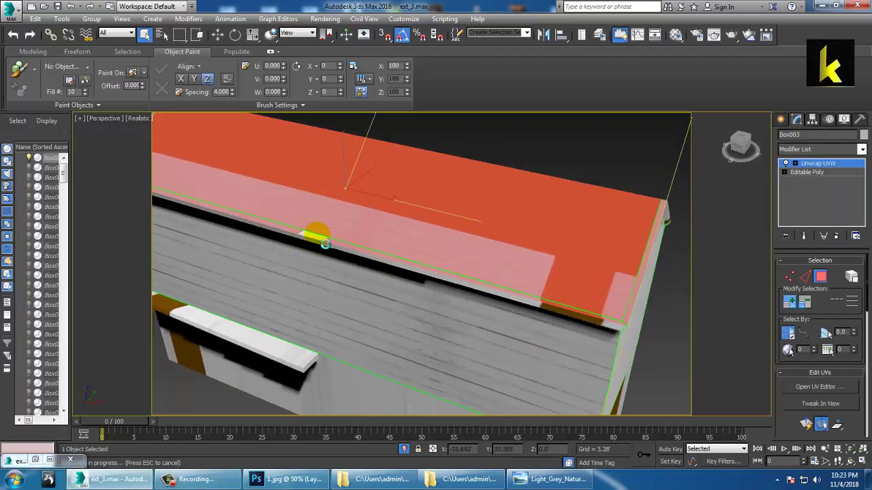
ctrl+click(325, 243)
scroll(425, 246, down, 4)
scroll(426, 247, up, 6)
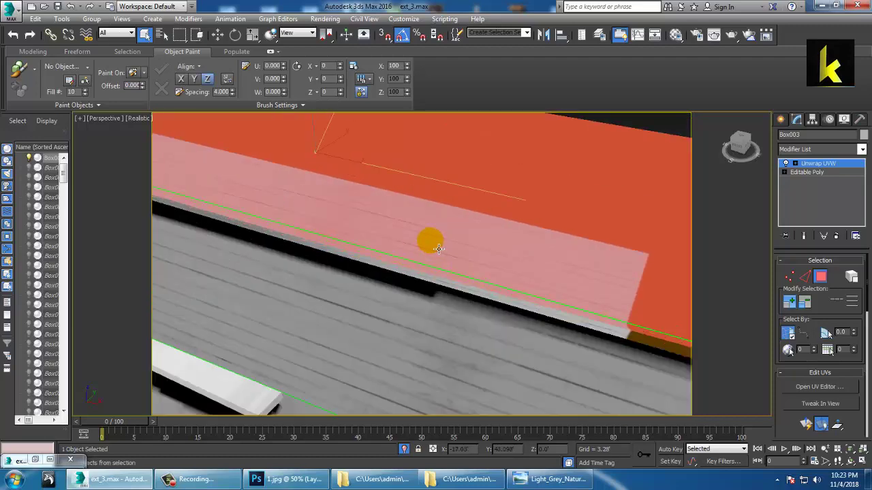
scroll(439, 250, down, 5)
alt+middle_drag(388, 249, 466, 243)
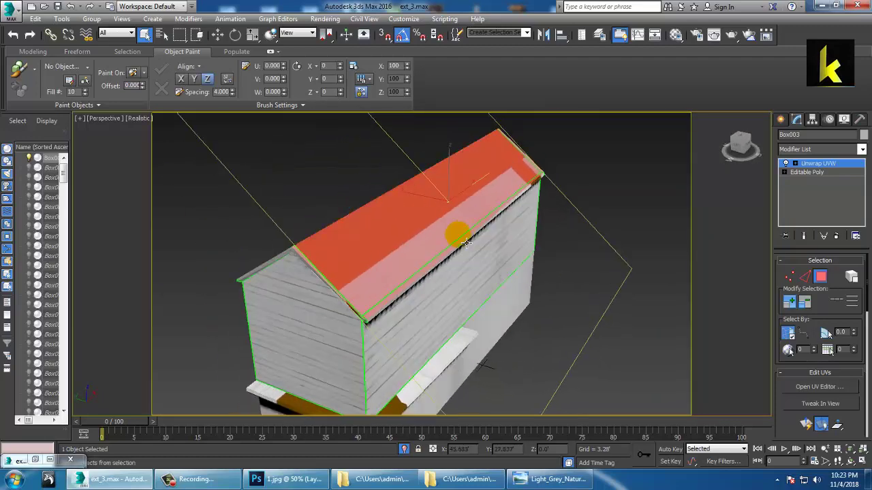
Open the UV Editor on the selected roof slope and trim polygons
click(819, 386)
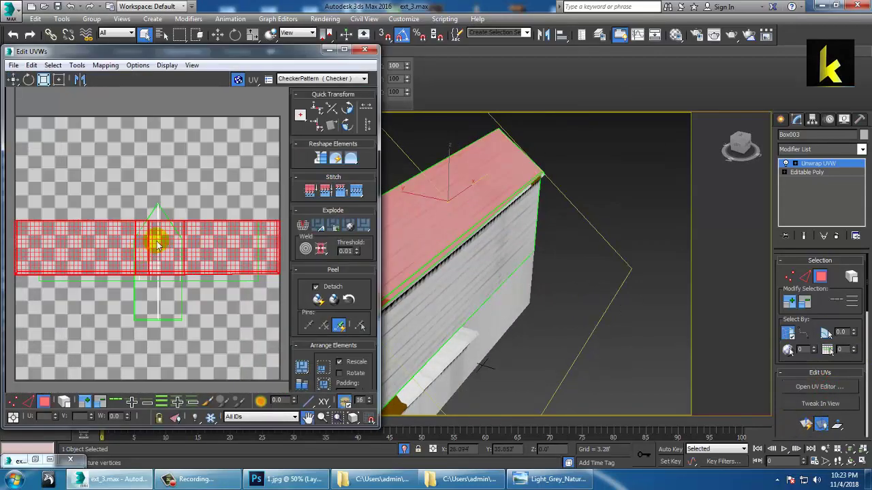
scroll(156, 242, down, 2)
middle_drag(156, 241, 188, 241)
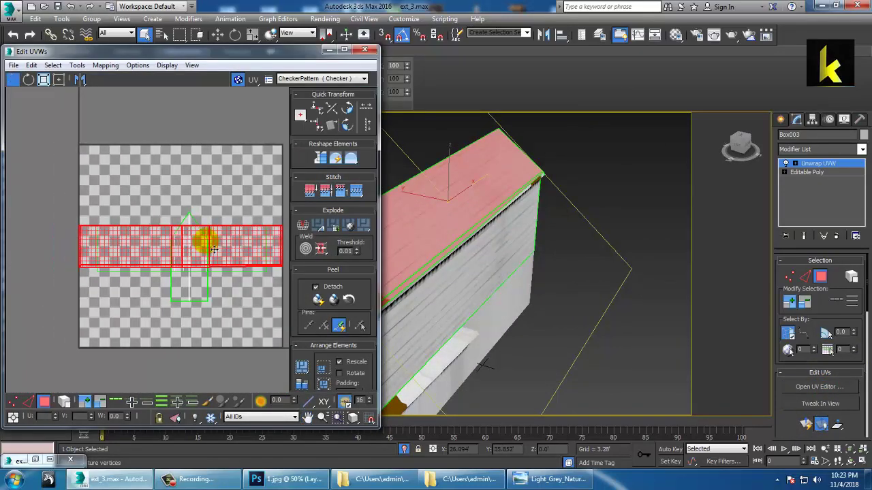
Move the roof UV cluster above the wall cluster and scale it down slightly to fit inside the UV tile
drag(214, 249, 215, 181)
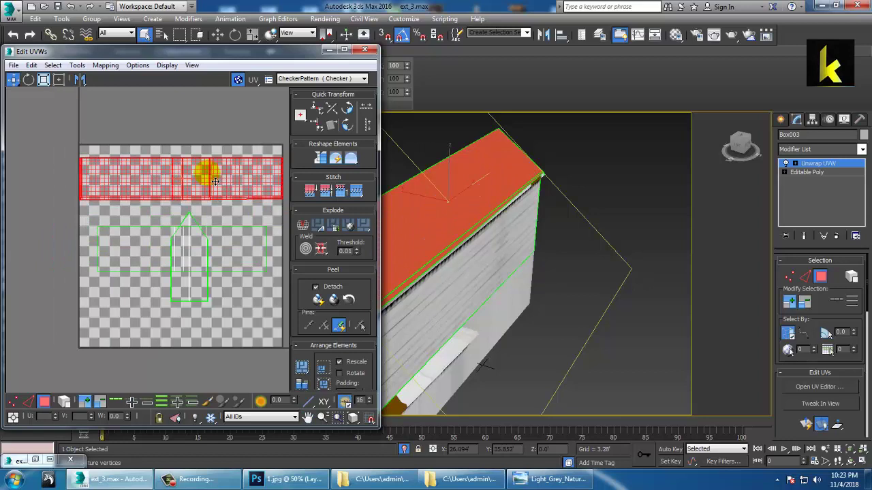
click(43, 80)
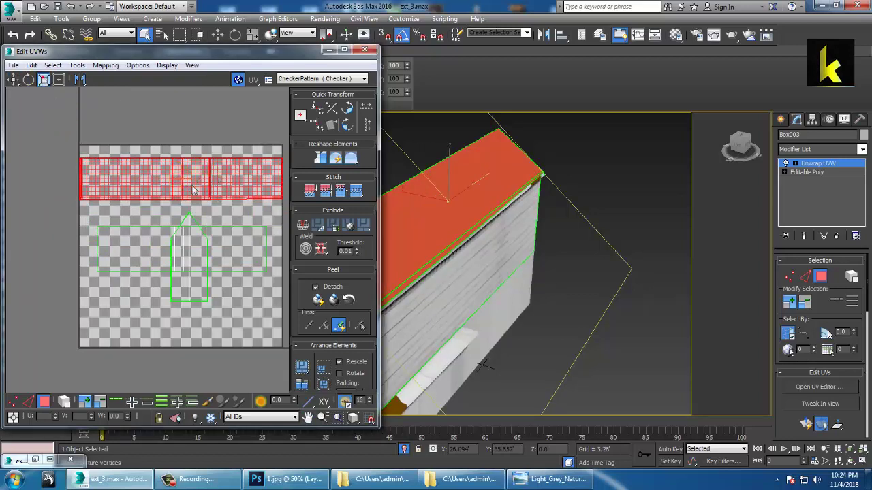
drag(197, 192, 203, 197)
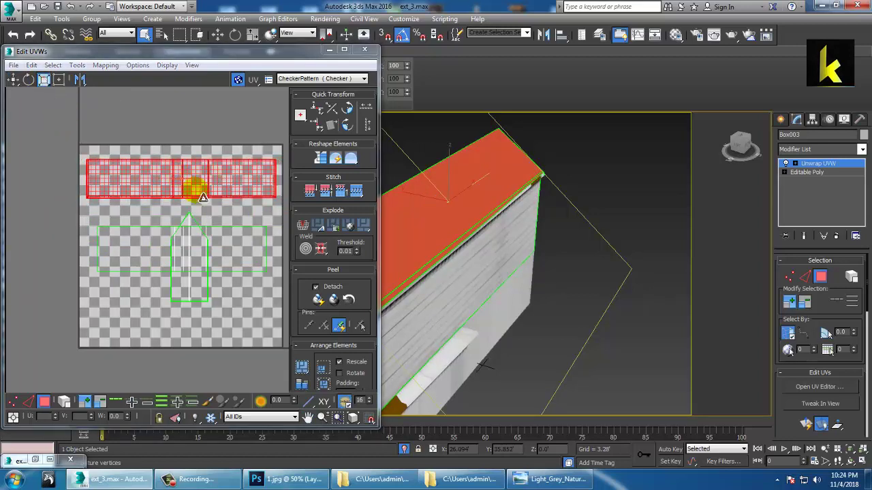
click(215, 117)
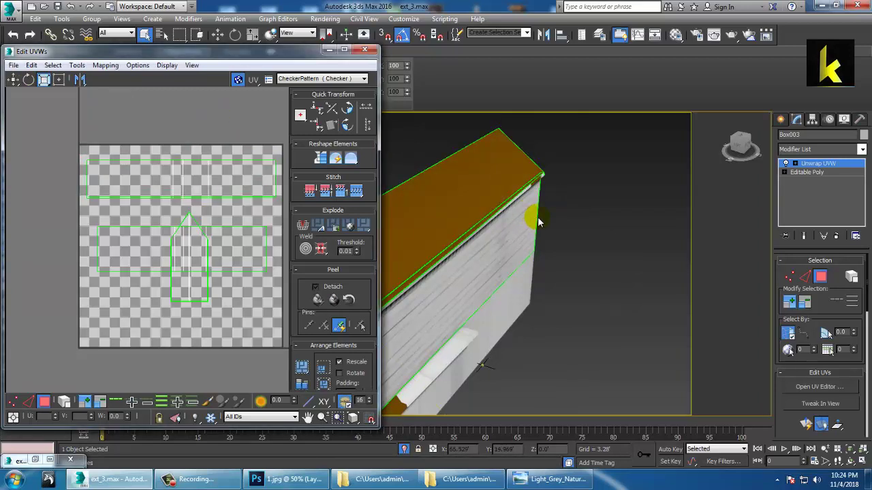
Scale the wall UV cluster up slightly and try to move it sideways
alt+middle_drag(538, 221, 559, 237)
click(41, 111)
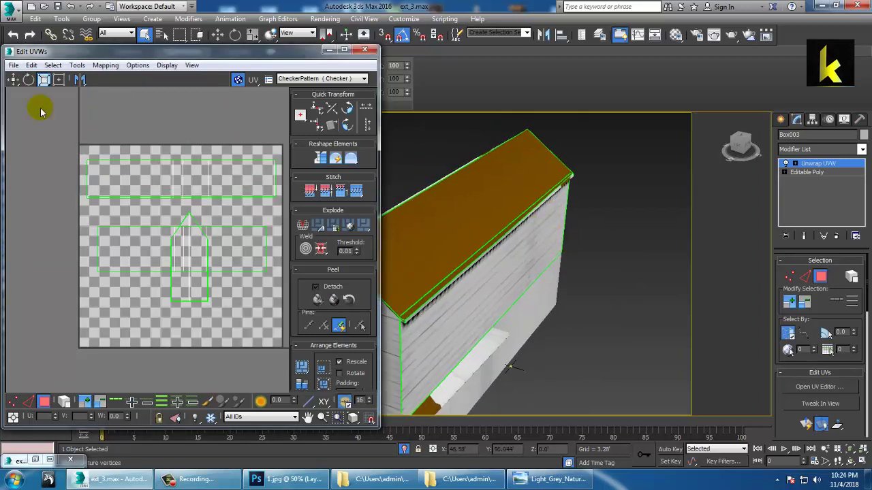
click(211, 289)
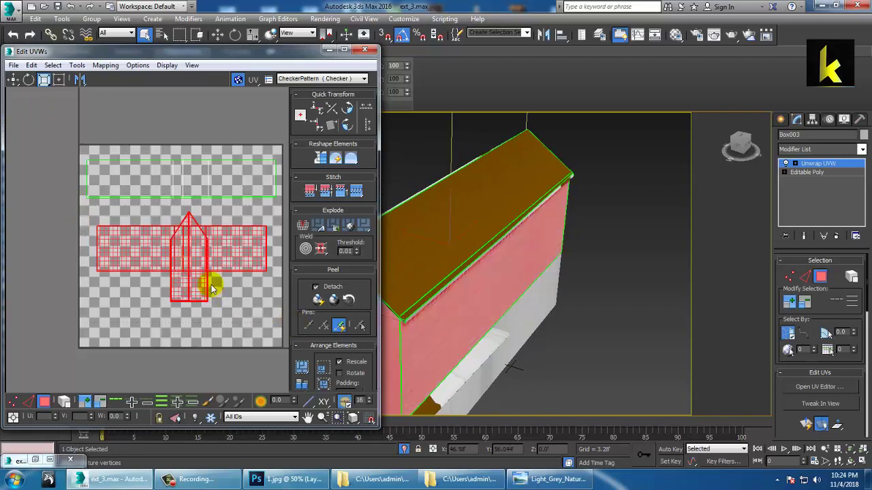
drag(200, 264, 83, 263)
click(15, 80)
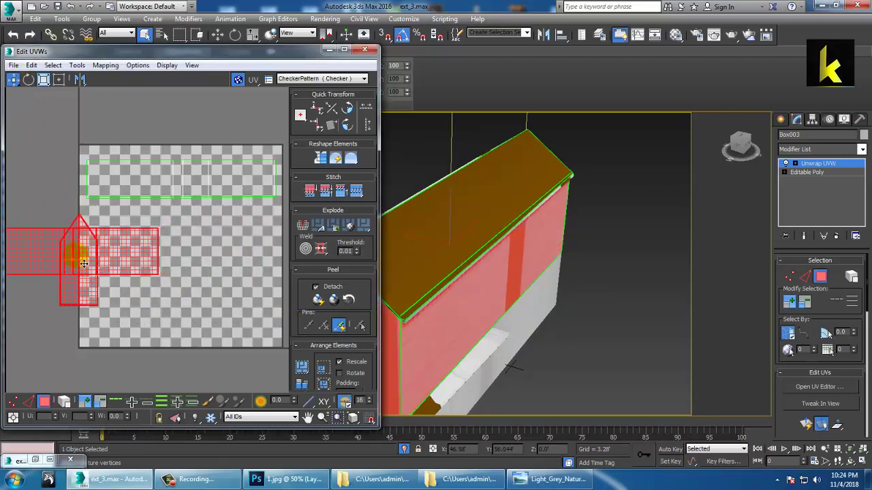
right_click(83, 263)
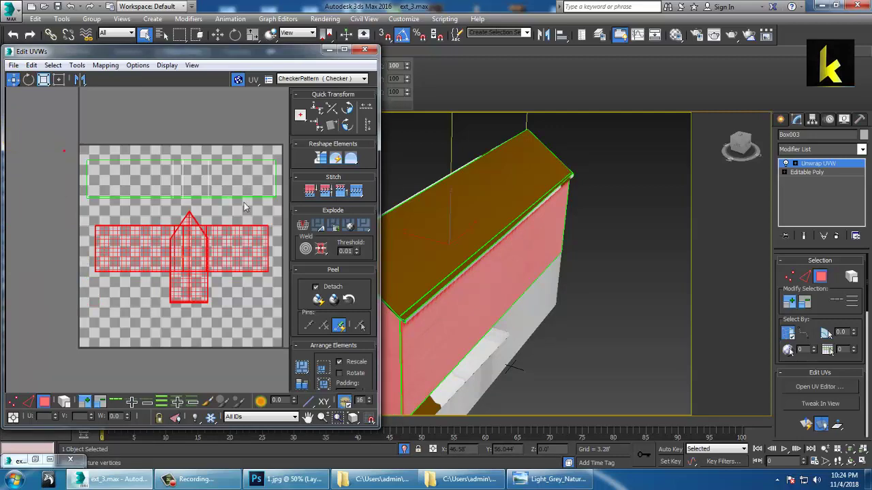
drag(315, 204, 315, 204)
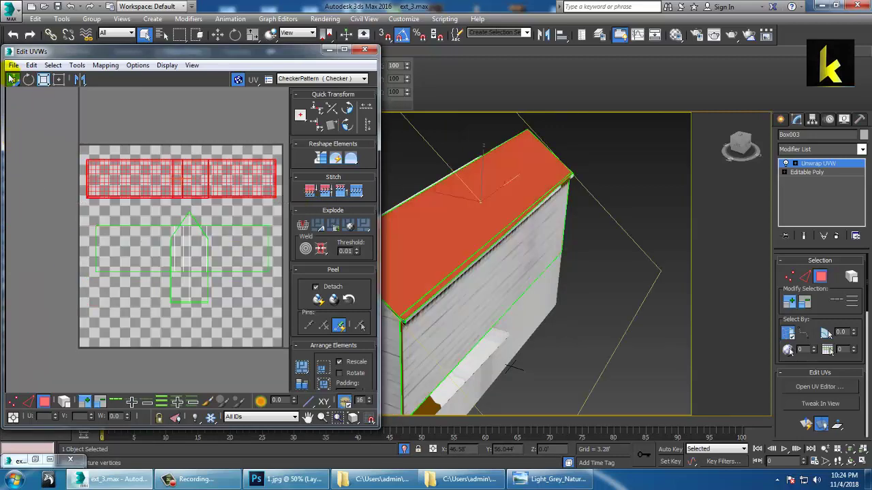
Render the UVW template at 1024 x 1024 and move the rendered map clear of the UV editor
click(74, 64)
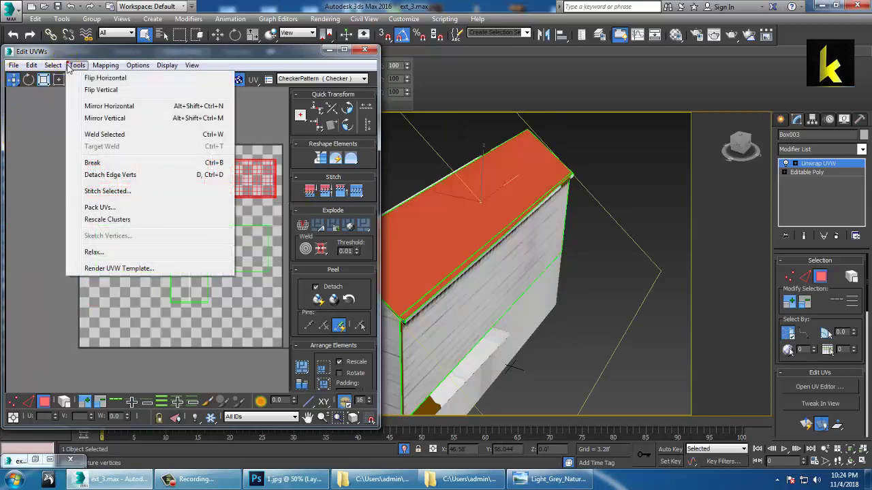
click(127, 270)
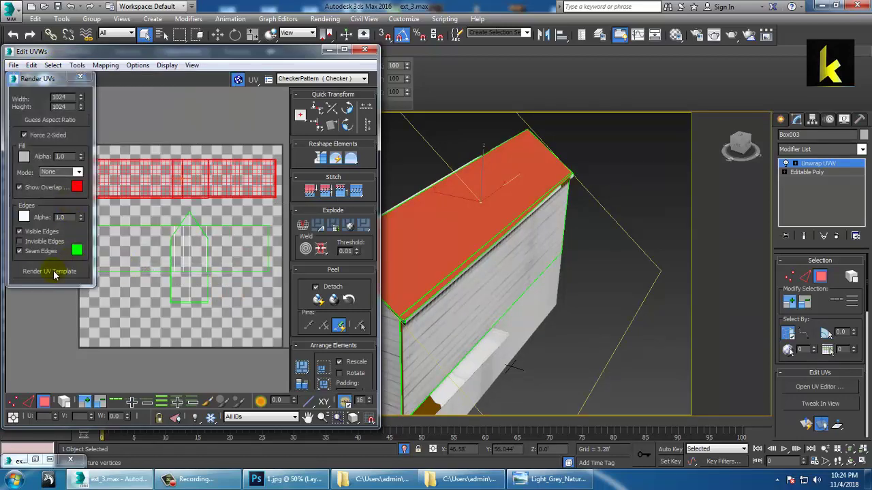
click(49, 271)
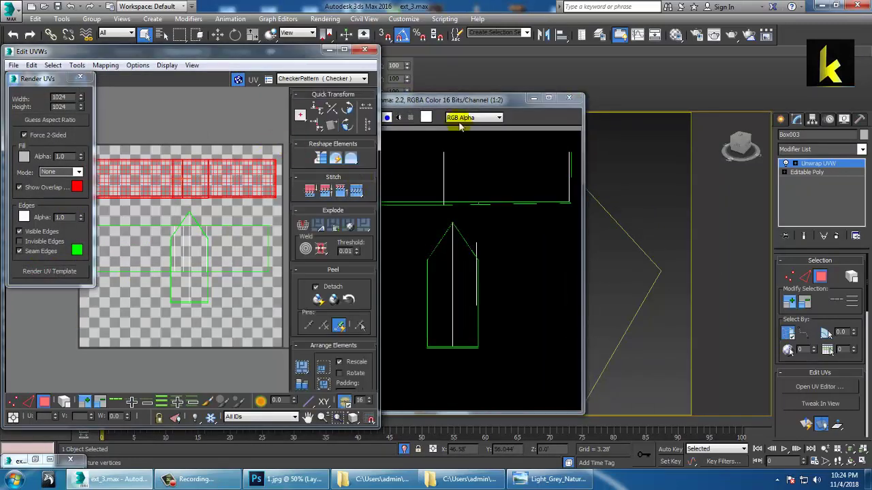
drag(443, 100, 578, 100)
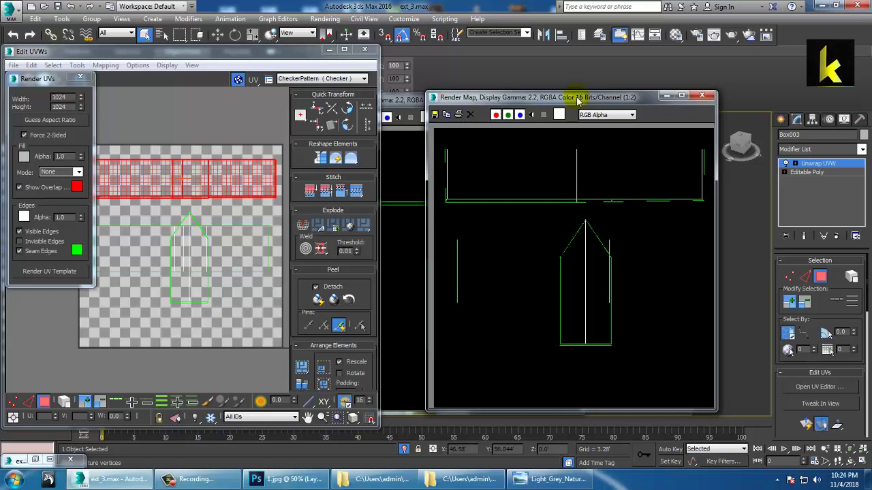
Save the rendered UV map as a JPEG file named 2 in the uvs folder at quality 100
click(435, 115)
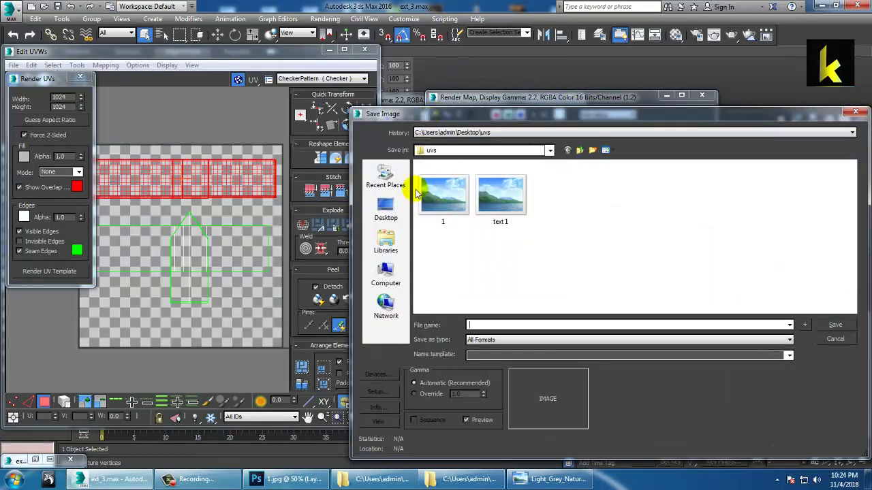
click(456, 197)
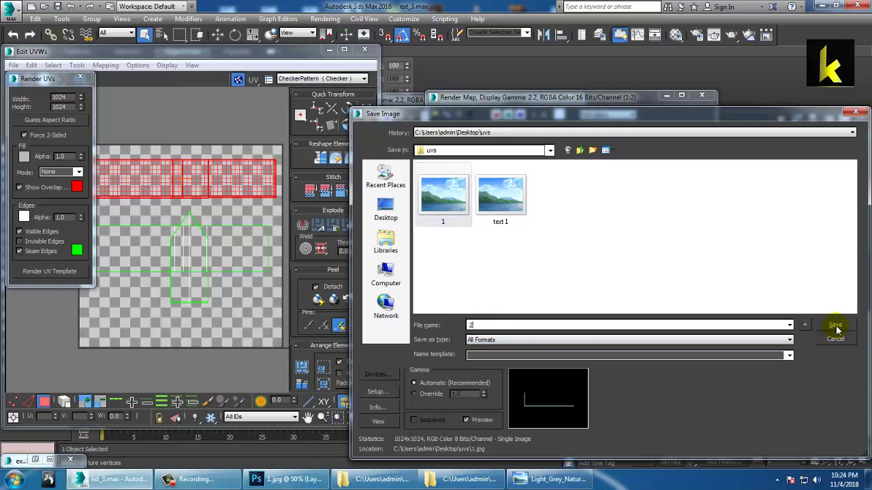
click(450, 196)
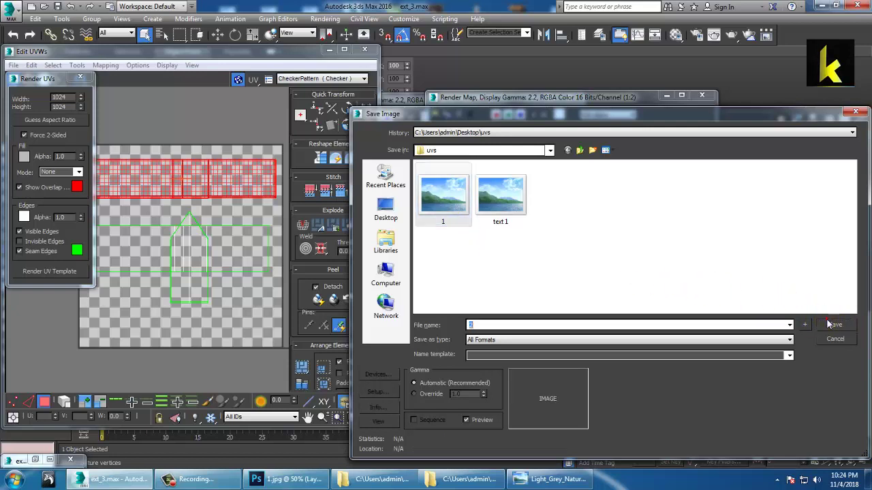
click(545, 293)
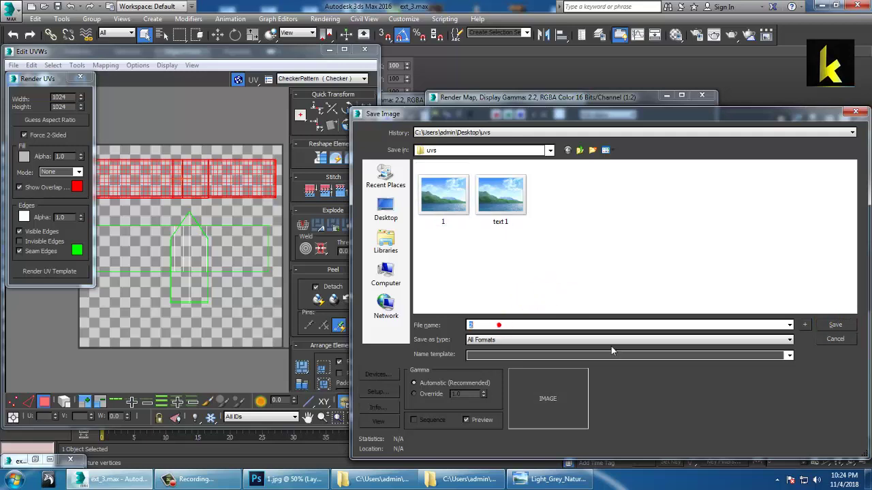
click(677, 335)
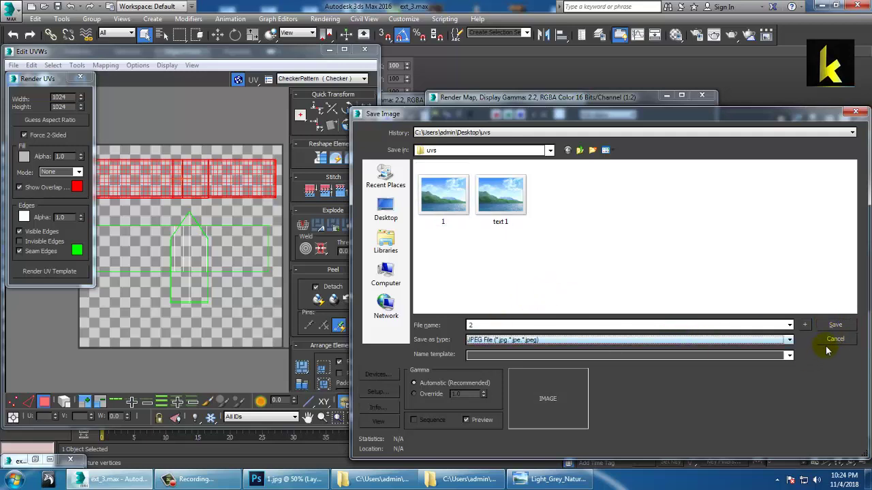
click(834, 326)
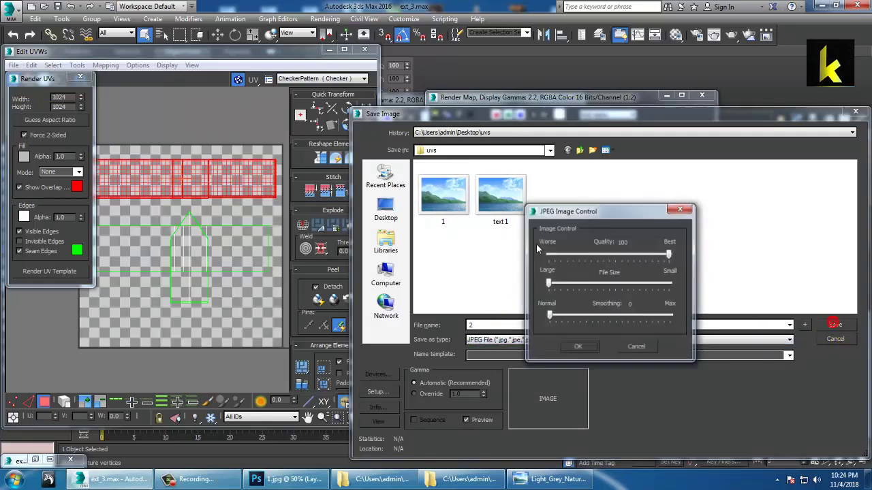
click(575, 348)
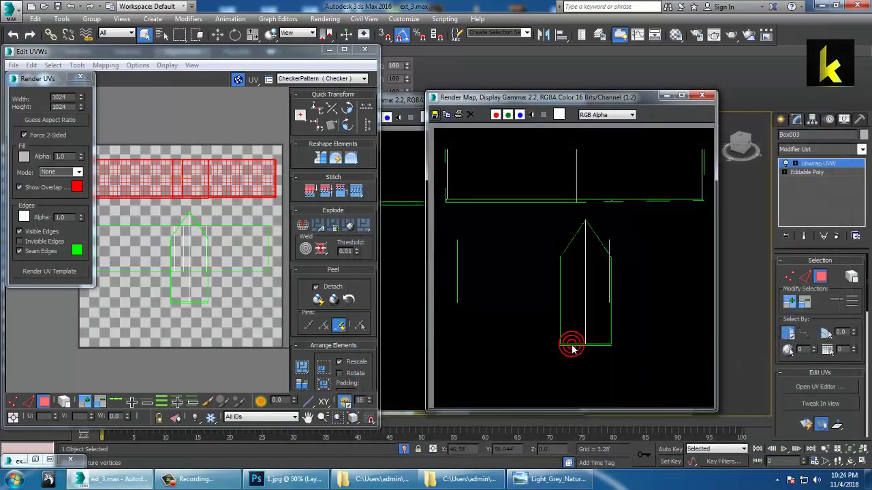
Switch to Photoshop, open the UV template 2 from the uvs folder, and convert its background into an editable layer
click(276, 480)
click(30, 7)
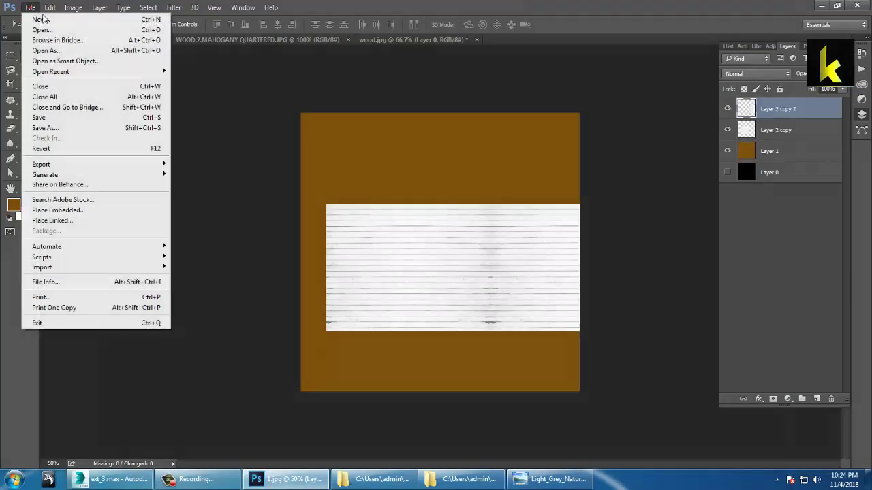
click(42, 30)
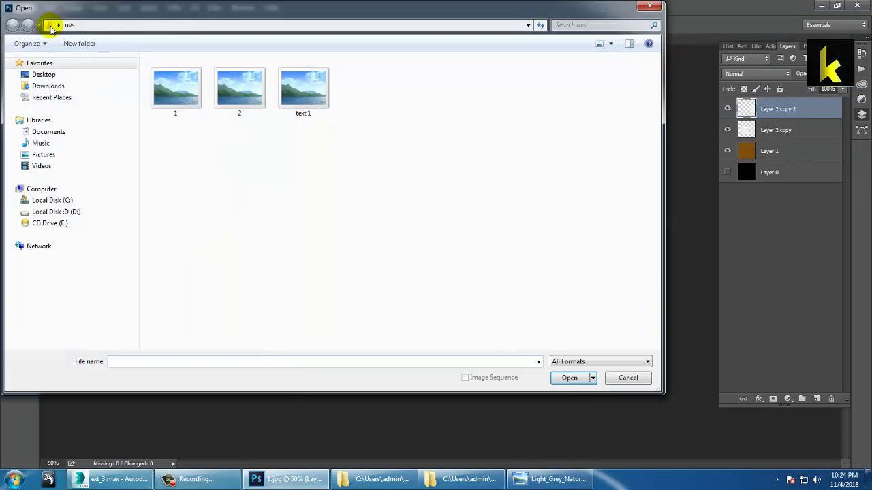
double_click(220, 92)
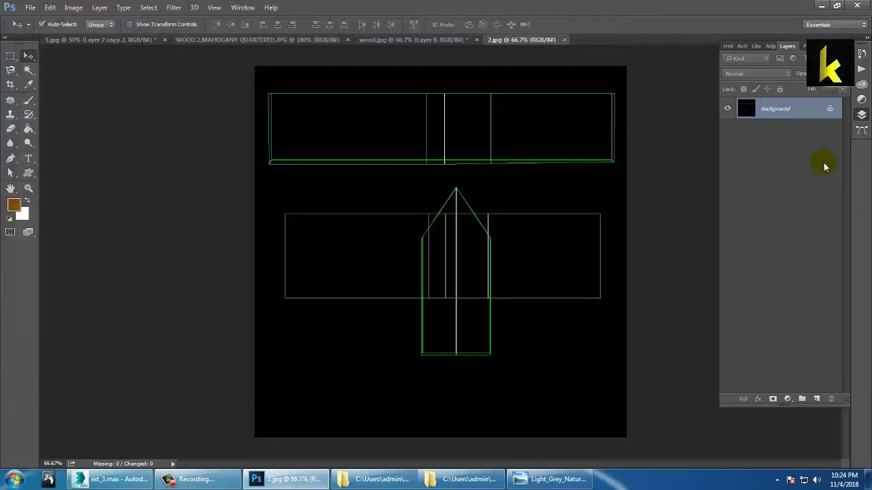
double_click(784, 109)
click(532, 151)
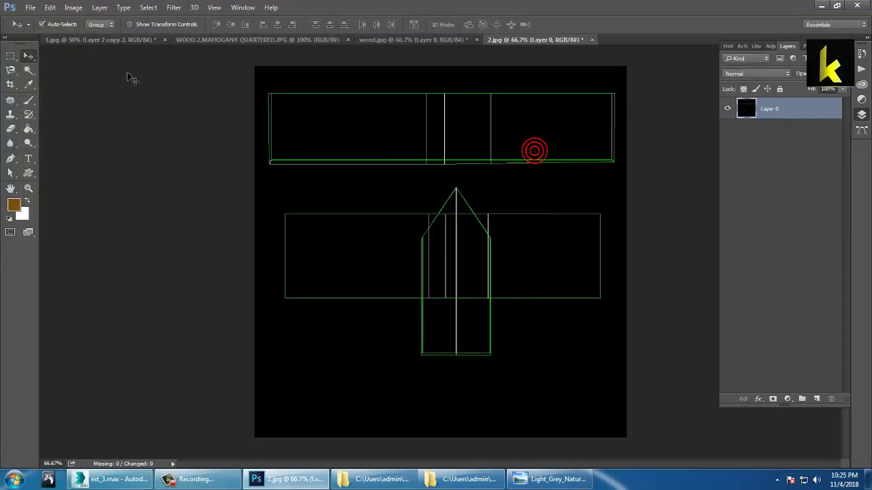
Browse the Desktop for a texture image to open and preview fdaPgL
click(29, 7)
click(43, 30)
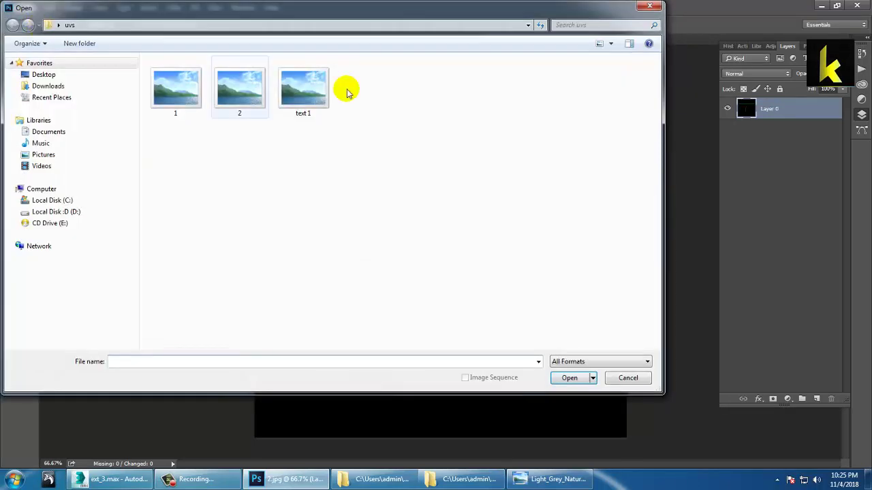
click(45, 75)
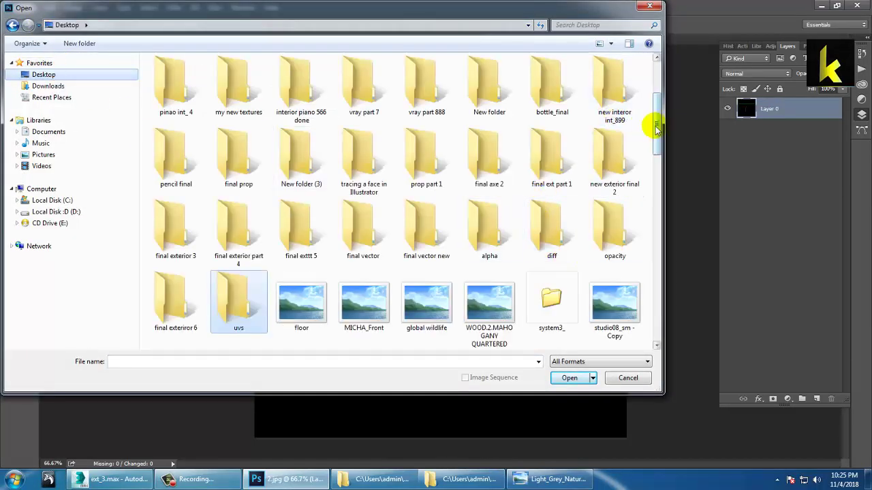
drag(658, 120, 638, 326)
click(302, 320)
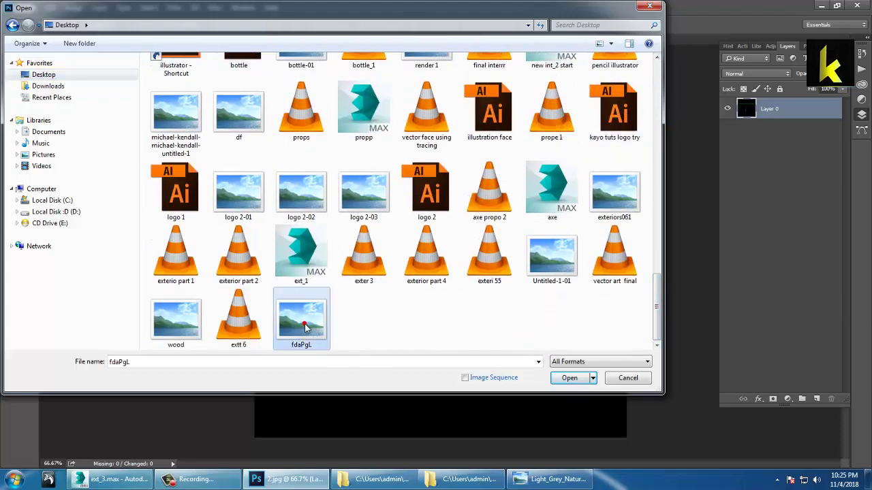
right_click(304, 322)
click(358, 83)
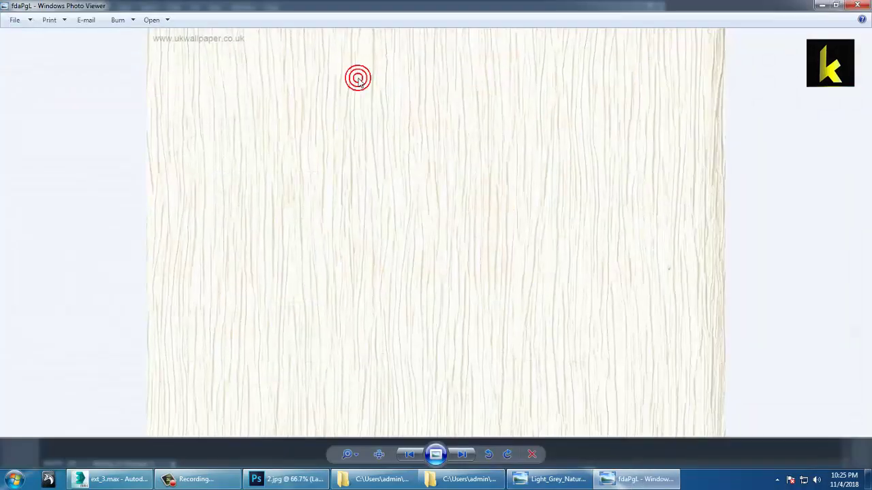
click(862, 6)
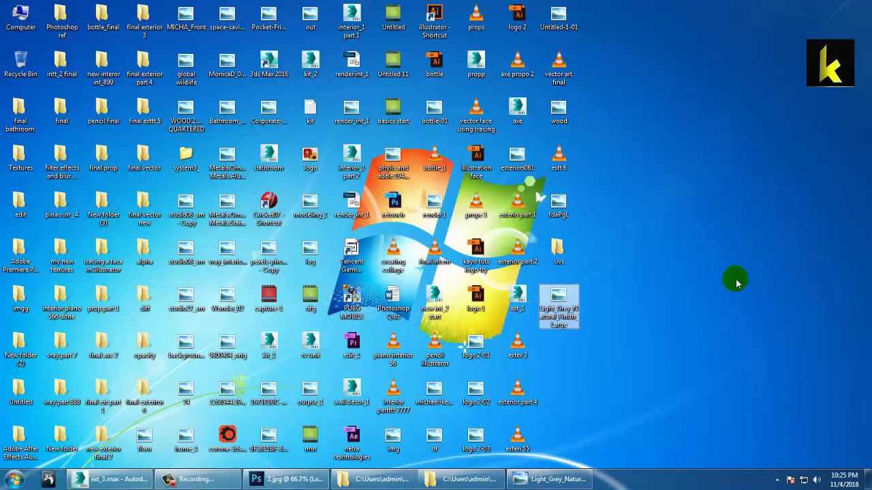
Preview the Light_Grey_Natural_Finish_Large image from the desktop and return to choosing a file in Photoshop
double_click(557, 303)
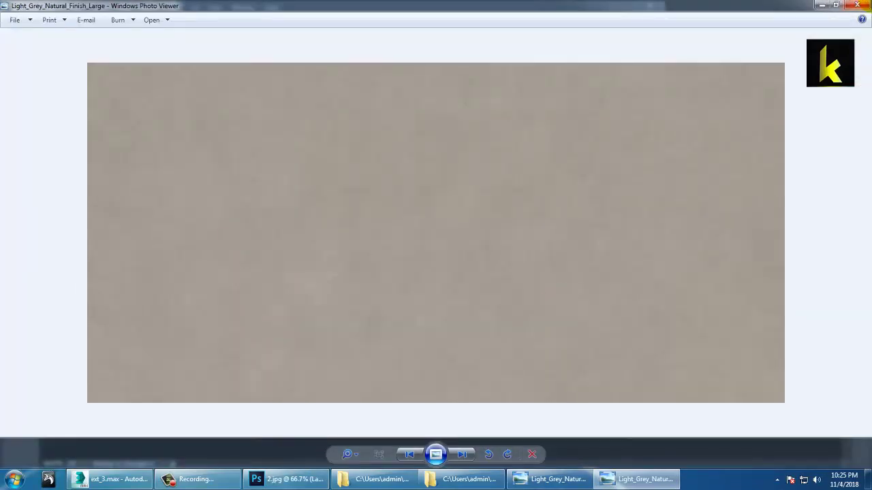
click(856, 5)
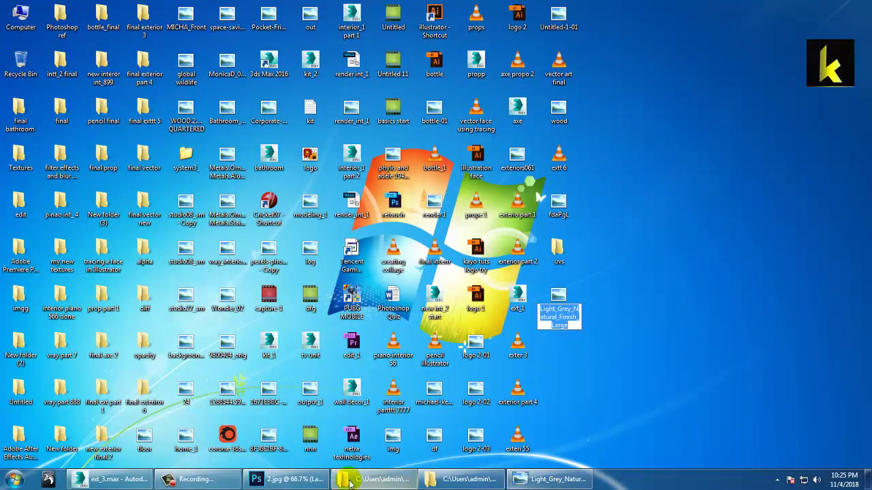
click(302, 479)
Find the Light_Grey_Natural_Finish_Large image among the Desktop files and open it
click(359, 206)
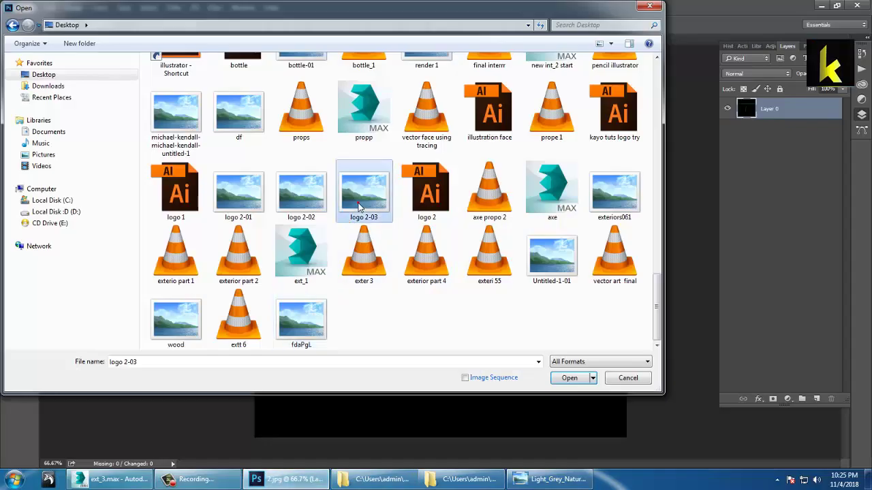
key(l)
key(l)
text(logo)
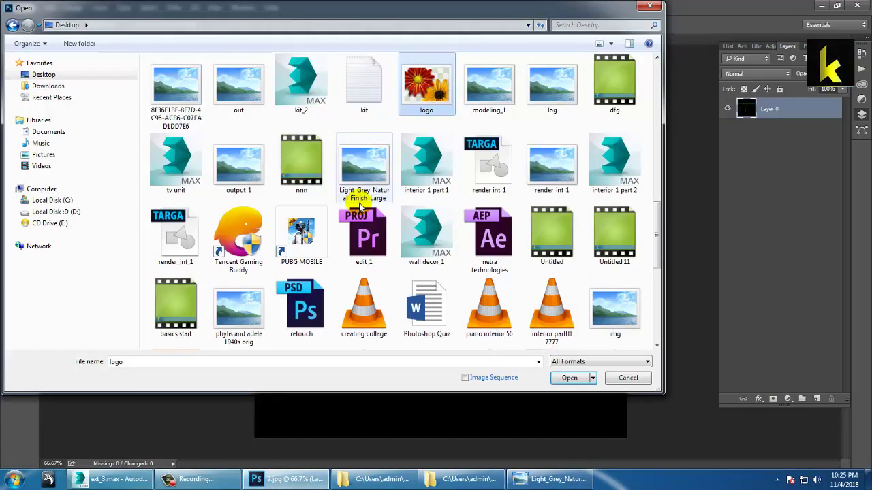
text(l)
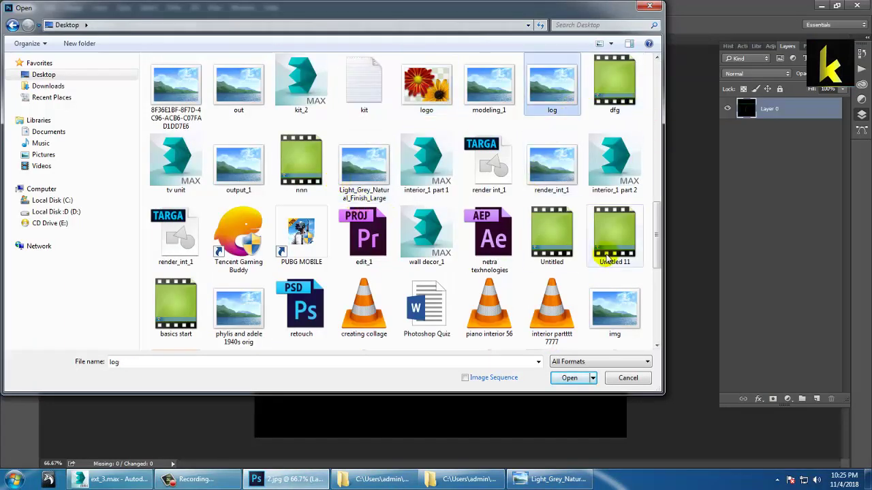
text(ll)
key(l)
key(l)
key(l)
key(l)
key(l)
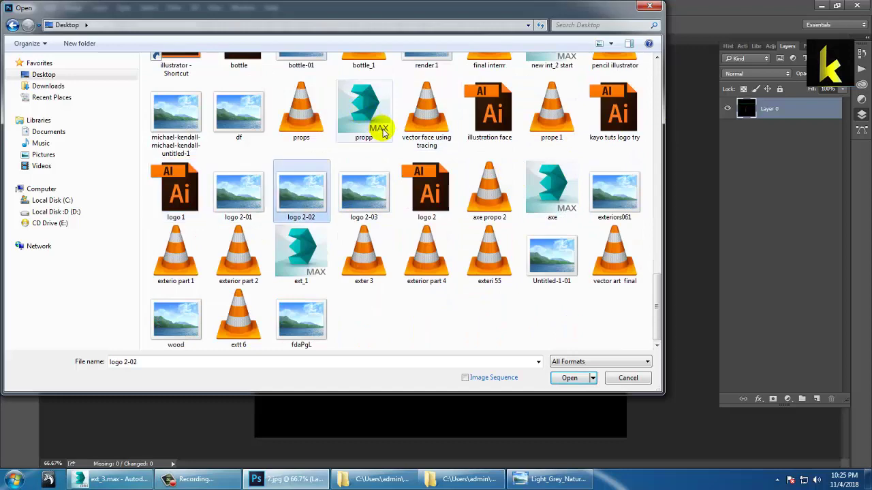
double_click(378, 165)
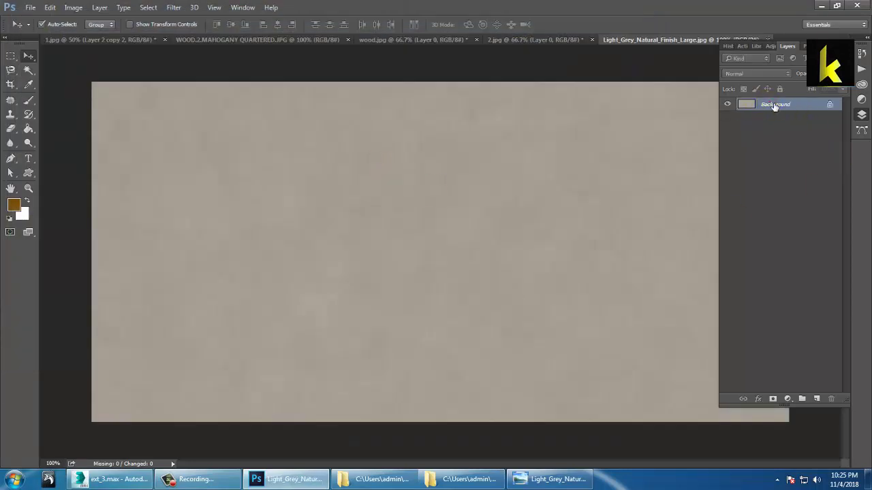
Convert the grey finish image's background into an editable layer and copy it into the 2.jpg UV template document
double_click(772, 105)
click(542, 151)
drag(508, 295, 102, 9)
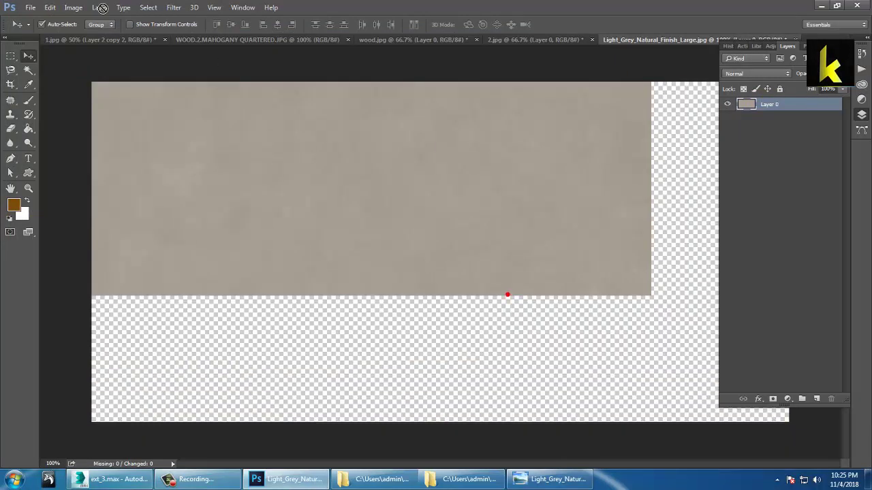
mouse_move(127, 46)
mouse_down()
mouse_move(123, 40)
mouse_move(538, 45)
mouse_move(521, 144)
mouse_up()
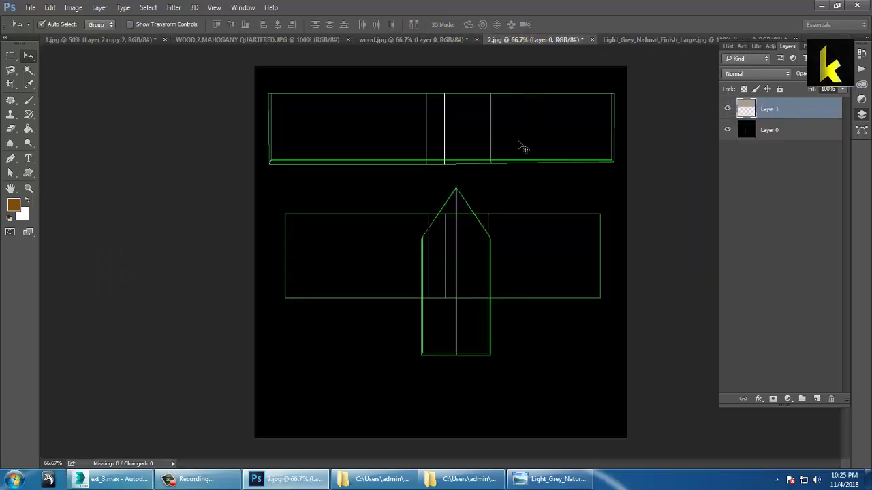
Scale and position the grey finish layer to span the canvas over the upper roof UV strip, and hide the UV template layer
key(ctrl+t)
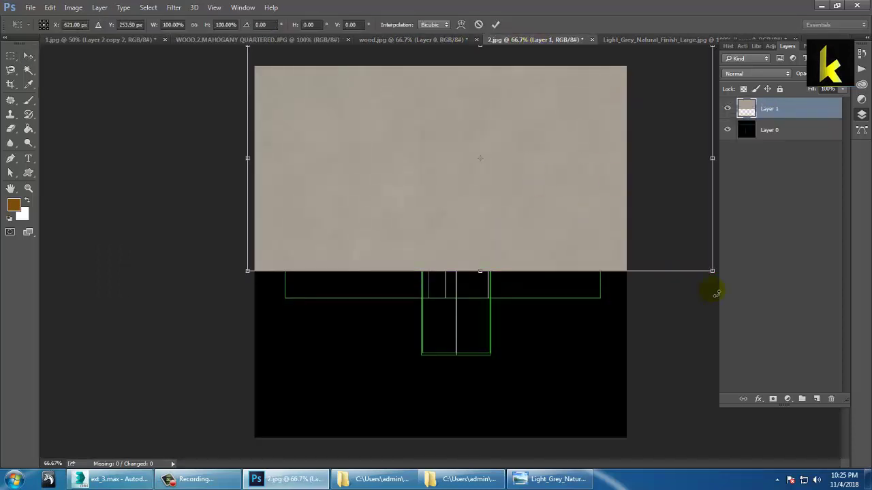
drag(713, 271, 604, 216)
drag(586, 201, 506, 164)
drag(554, 124, 629, 121)
key(Return)
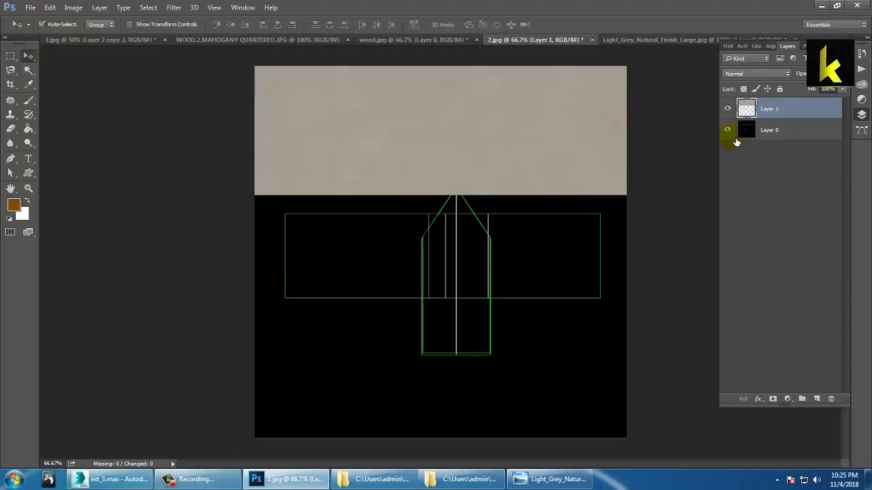
click(733, 133)
click(30, 7)
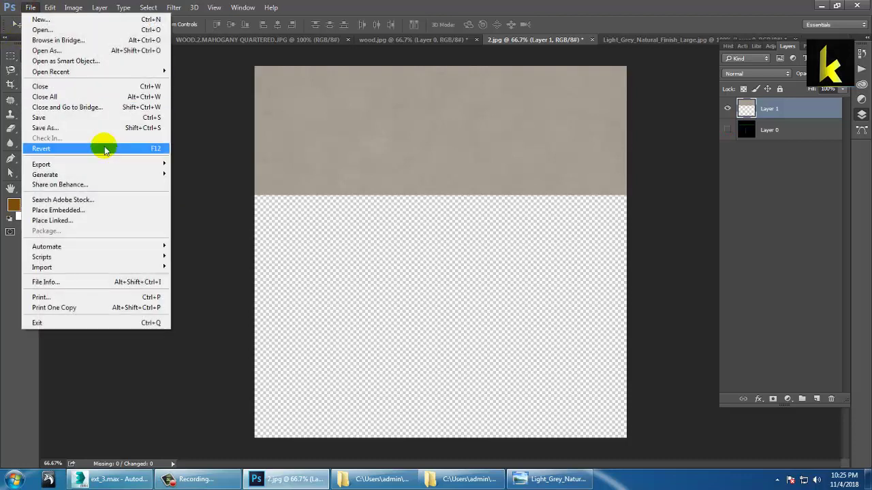
click(78, 128)
click(43, 74)
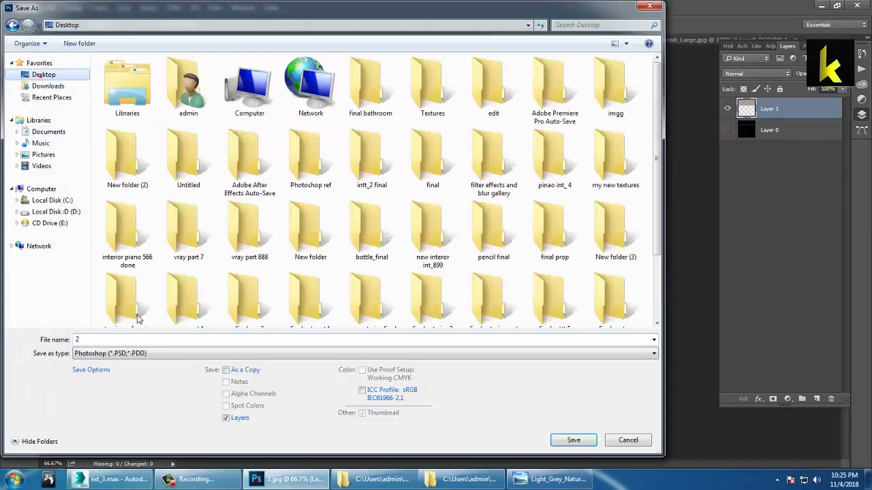
click(258, 218)
scroll(259, 218, down, 2)
double_click(409, 290)
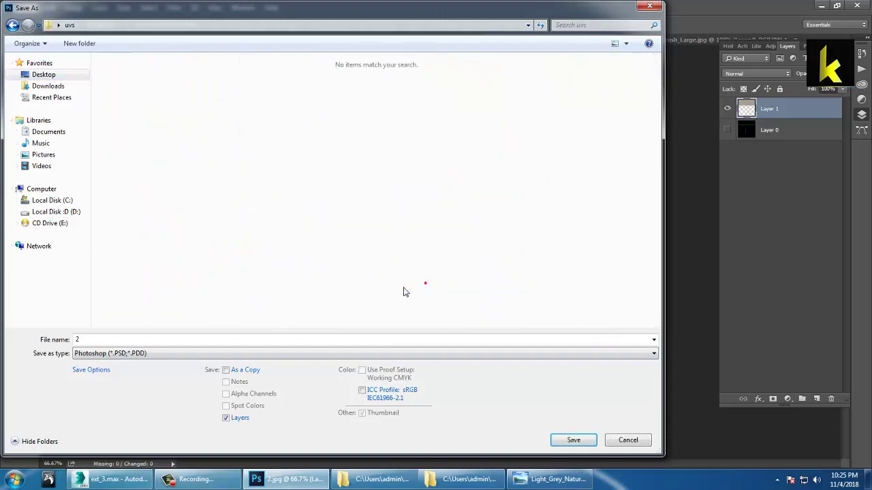
click(133, 354)
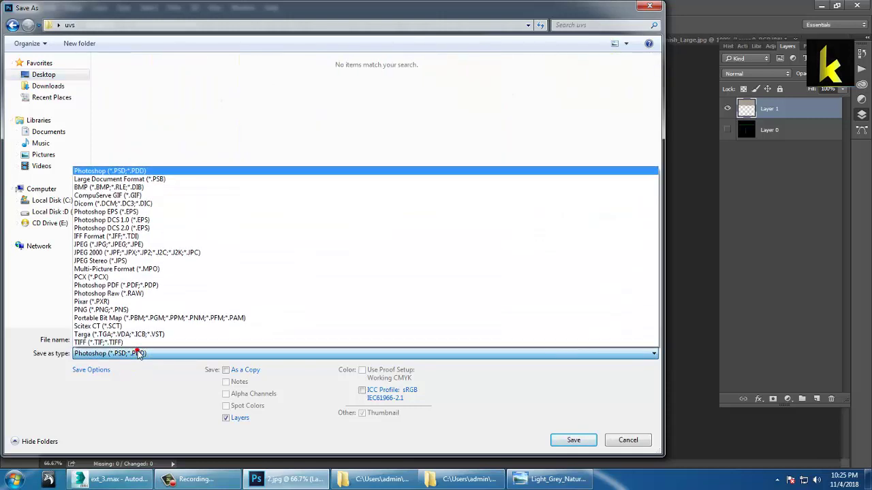
click(105, 252)
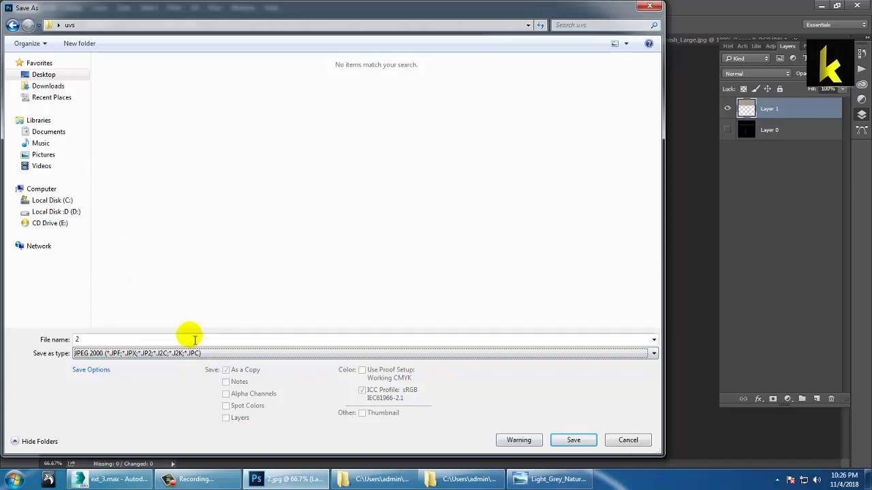
click(95, 341)
text(tex)
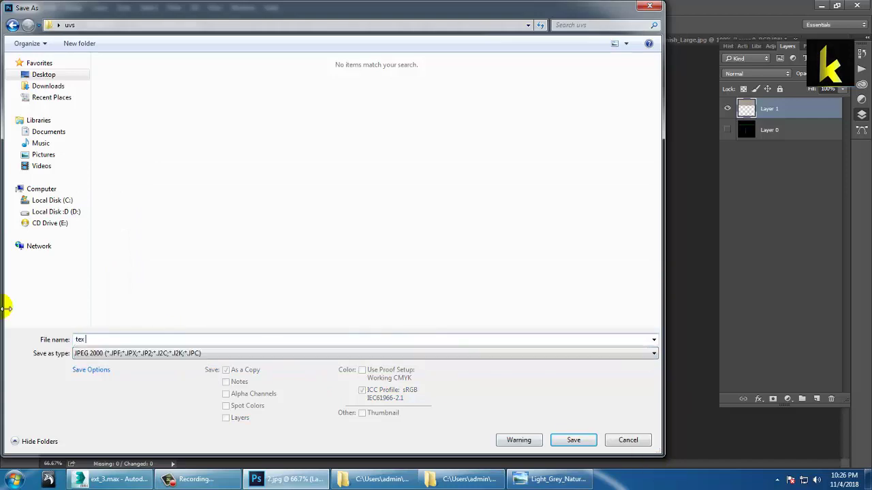
click(573, 439)
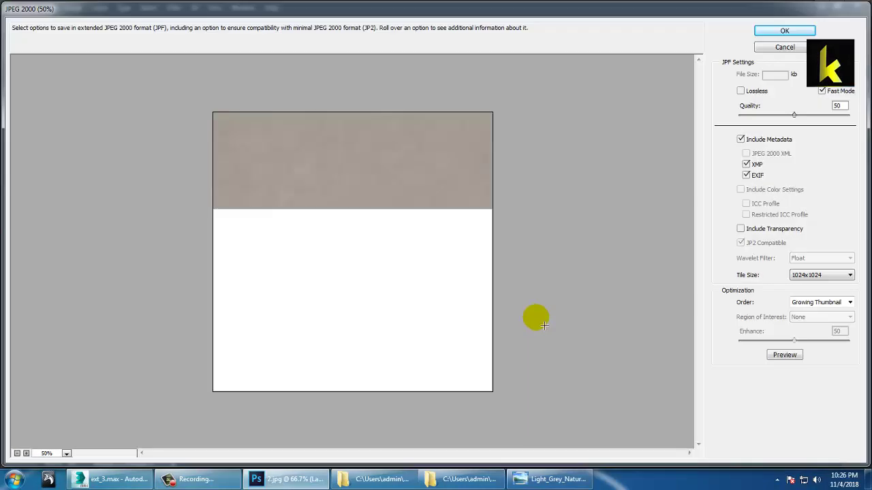
click(796, 48)
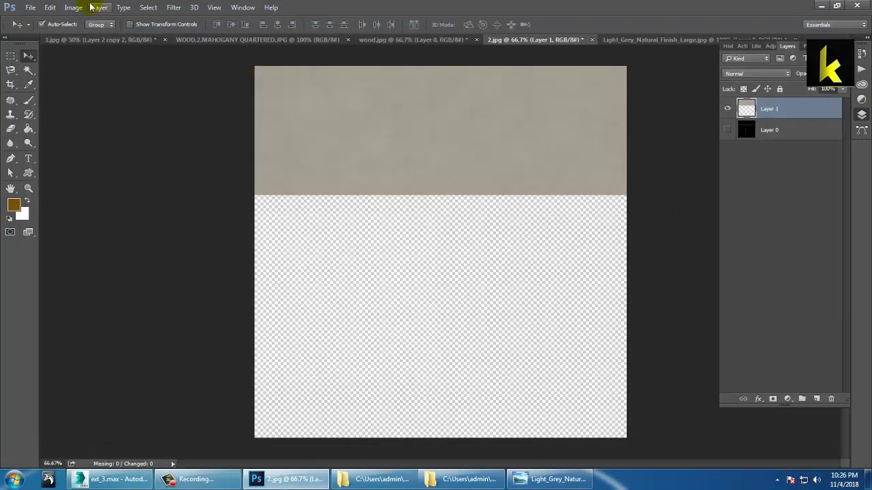
Save the texture map as a JPEG copy named tex 2 in the uvs folder at maximum quality 12
click(27, 7)
click(65, 127)
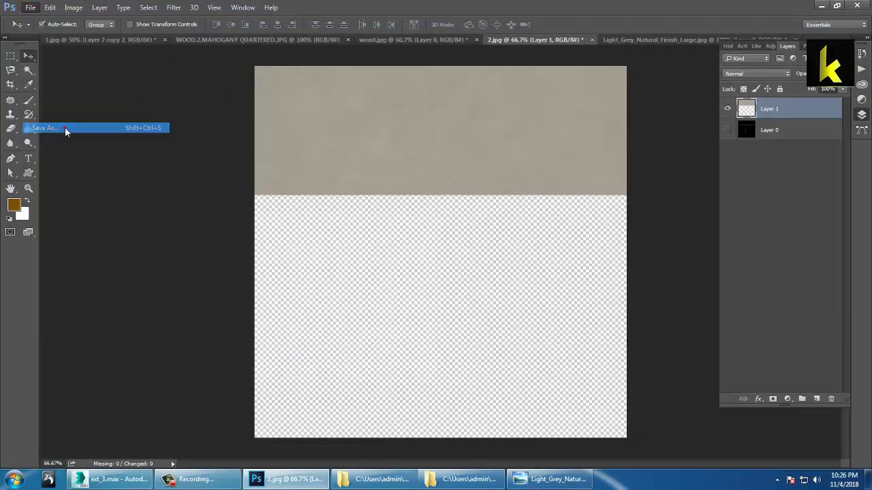
click(151, 359)
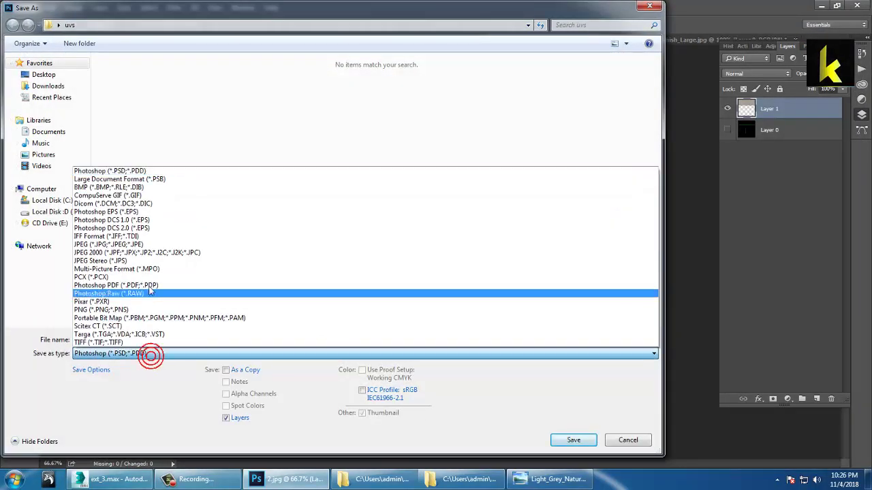
click(130, 246)
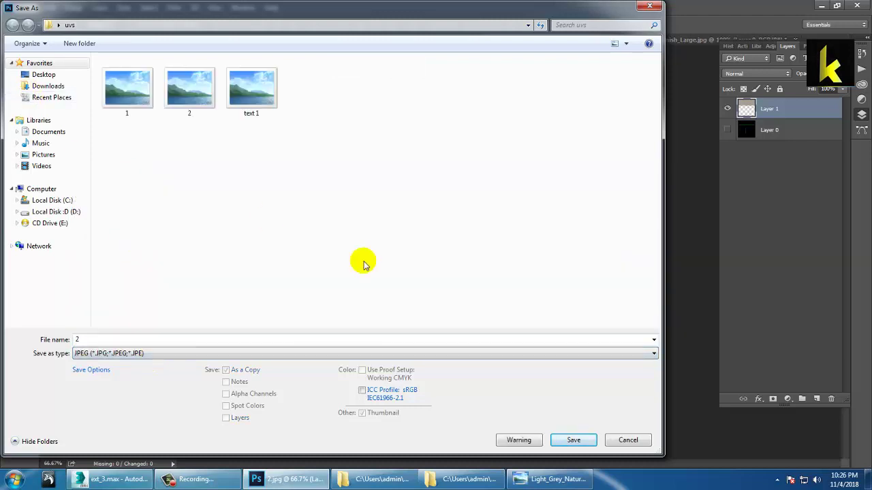
double_click(121, 334)
text(tex)
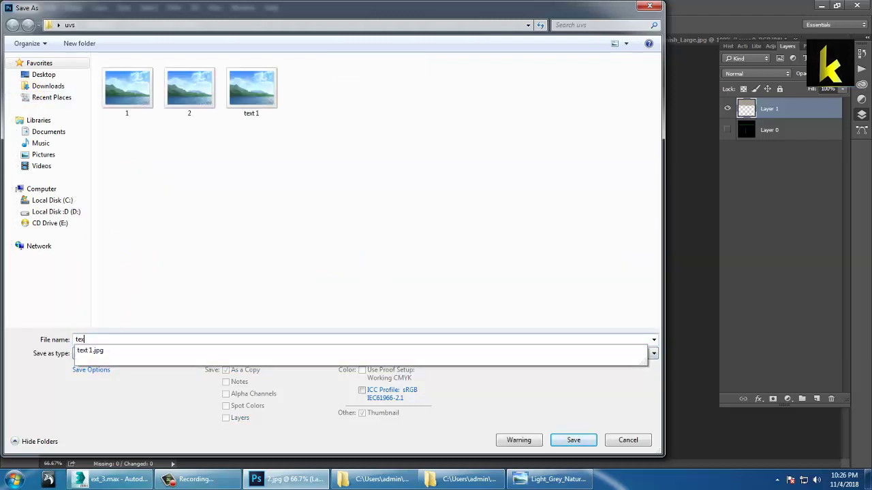
text( 2)
click(573, 440)
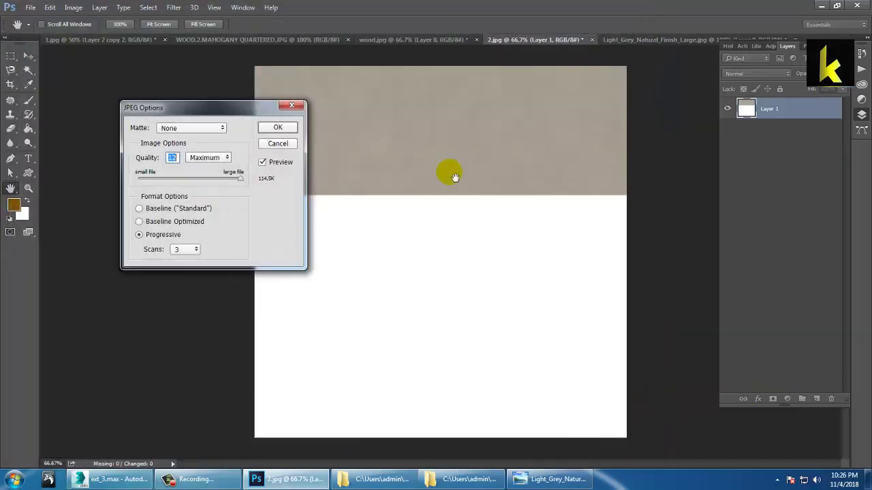
click(291, 133)
Switch to 3ds Max and minimize the render map windows and the house reference image to uncover the viewport
key(super+d)
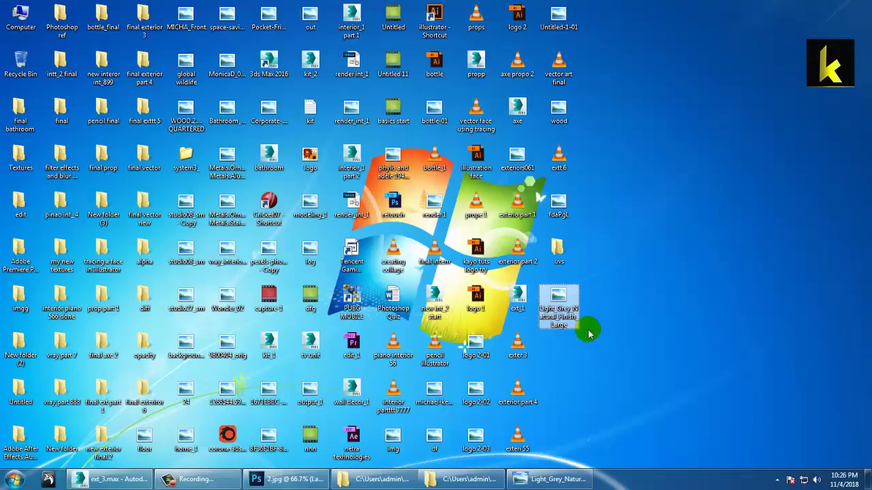
click(109, 480)
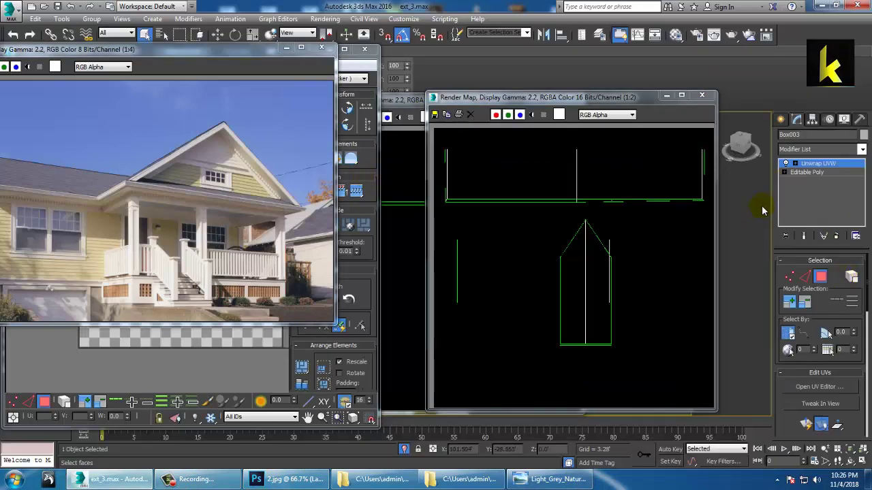
drag(667, 99, 536, 102)
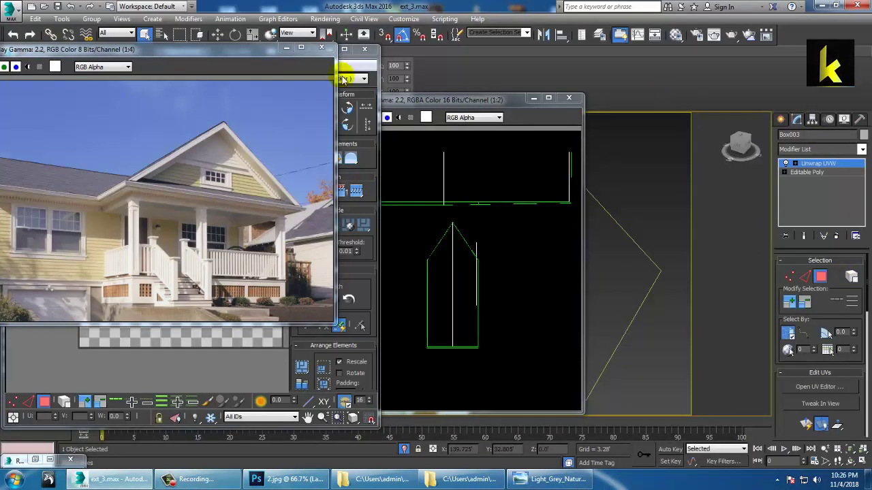
click(287, 48)
click(326, 49)
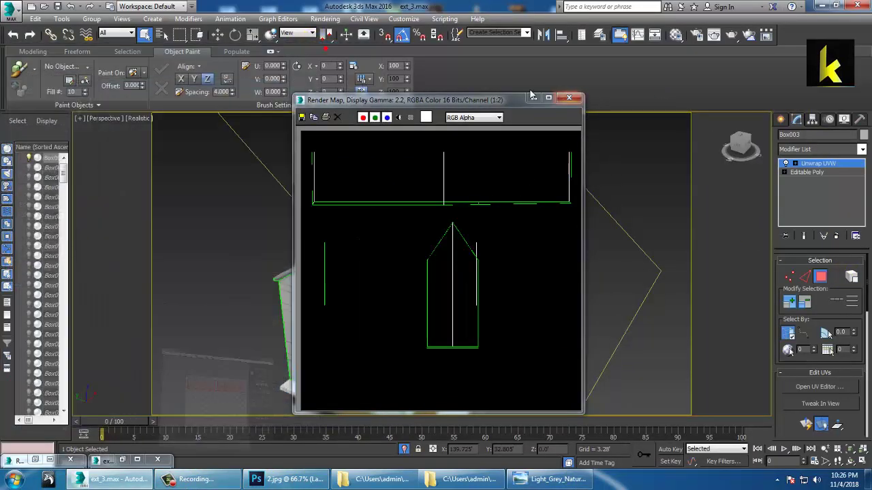
click(533, 97)
Change the unused material 08 - Default in the Material Editor to a VRayMtl
key(m)
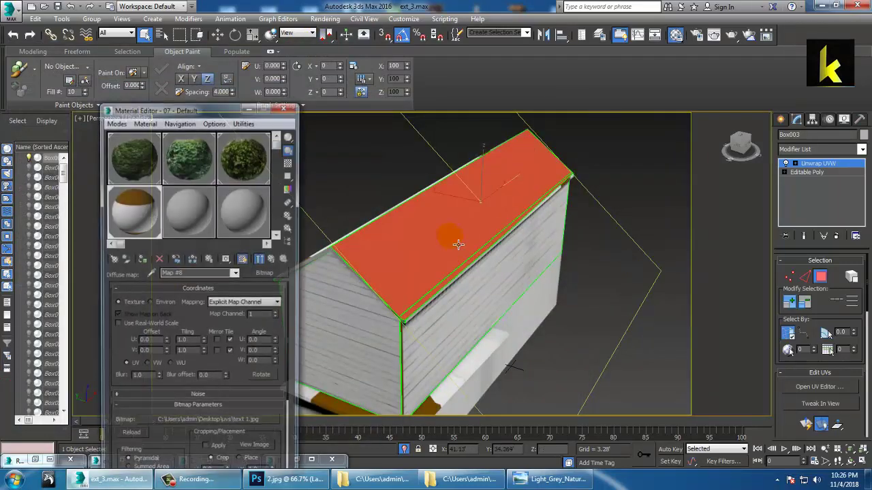
click(184, 226)
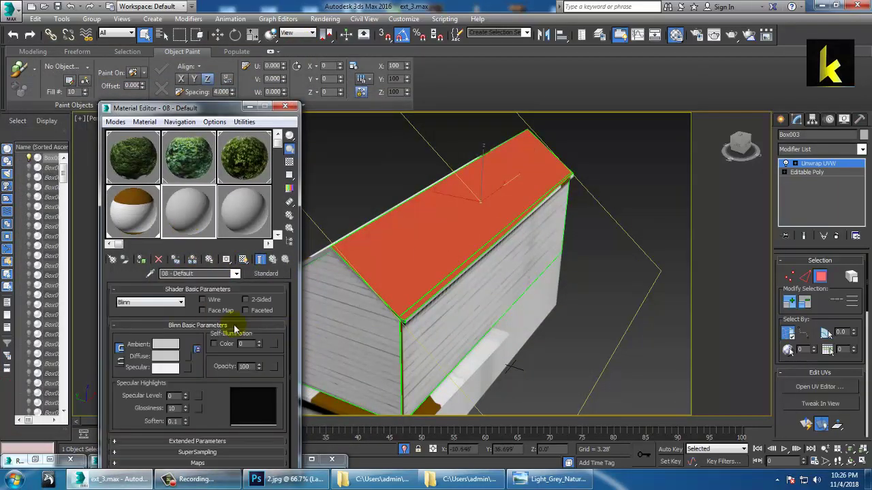
click(285, 273)
scroll(361, 365, down, 1)
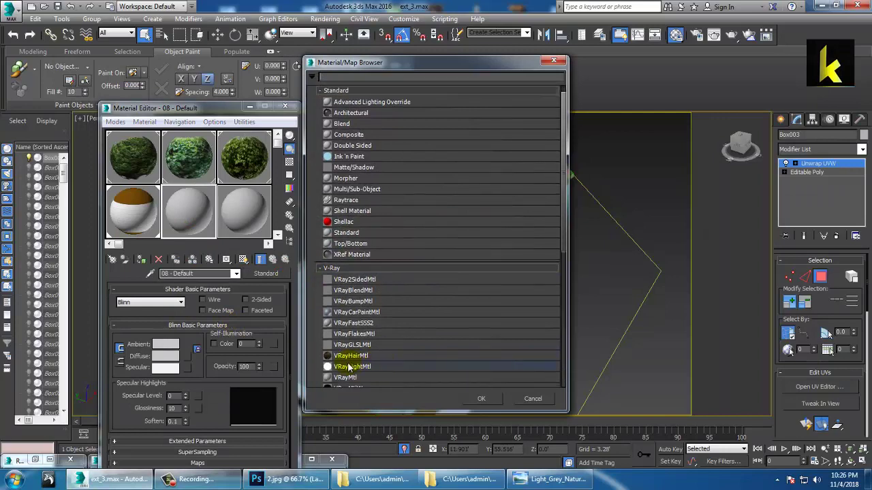
double_click(346, 378)
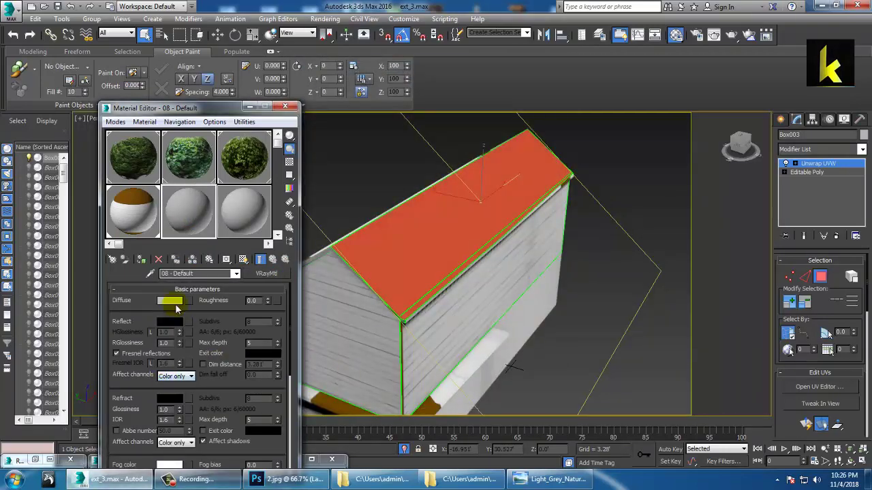
Load the tex 2 image as the material's diffuse bitmap, assign the material to the selected roof, and show it shaded in the viewport
click(190, 301)
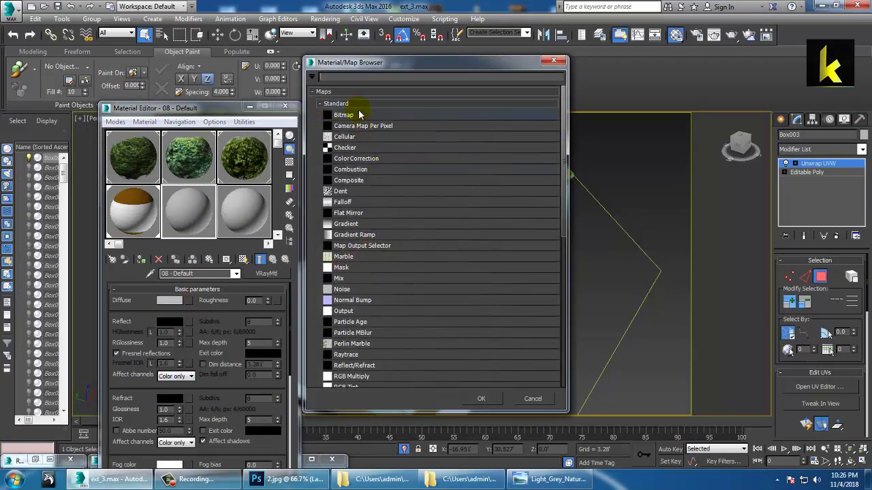
double_click(360, 115)
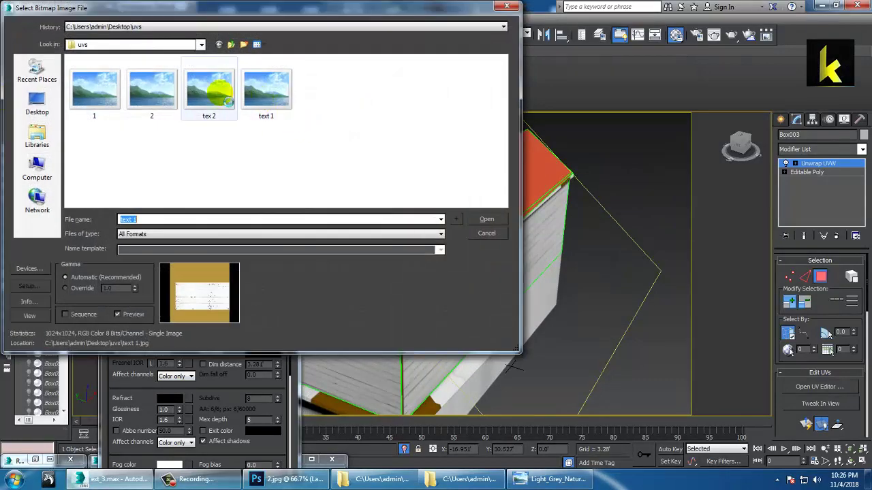
double_click(211, 89)
click(140, 260)
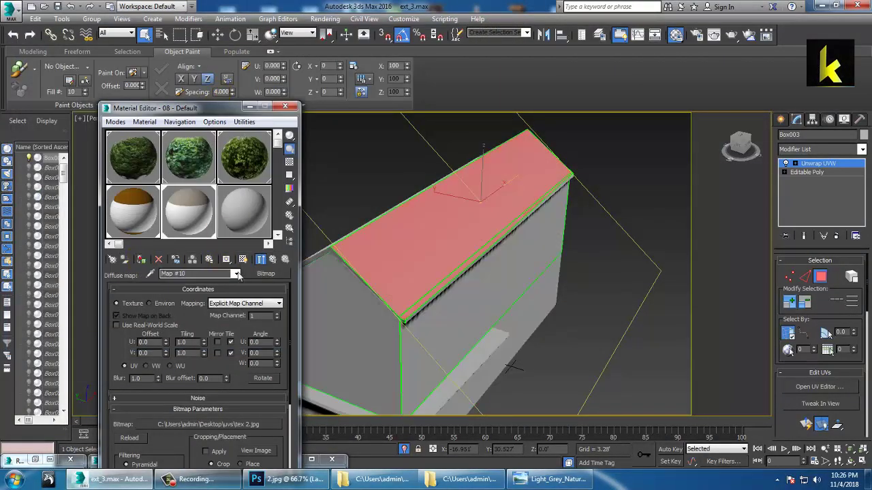
click(242, 261)
Deselect the roof faces to check the grey finish from other angles, and return the house to the wood-textured material 07
mouse_move(418, 253)
alt+middle_down()
mouse_move(565, 272)
mouse_move(565, 318)
alt+middle_up()
click(386, 140)
alt+middle_drag(418, 191, 550, 229)
click(130, 213)
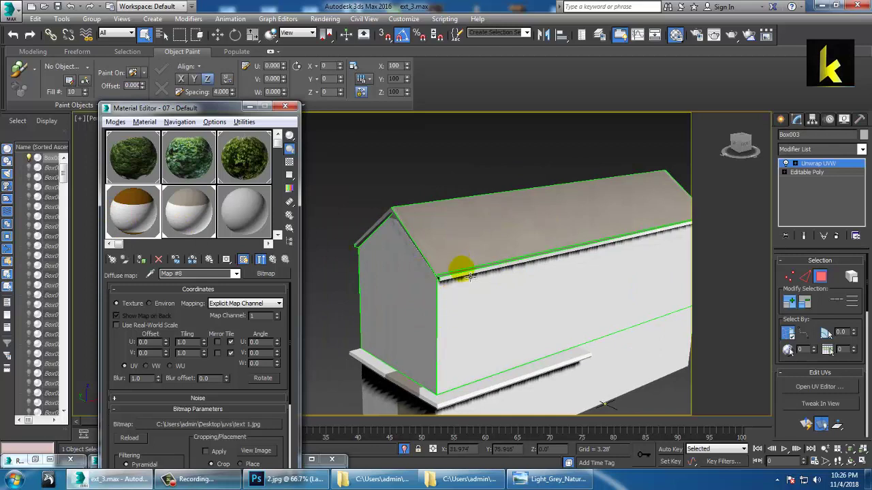
drag(464, 252, 344, 257)
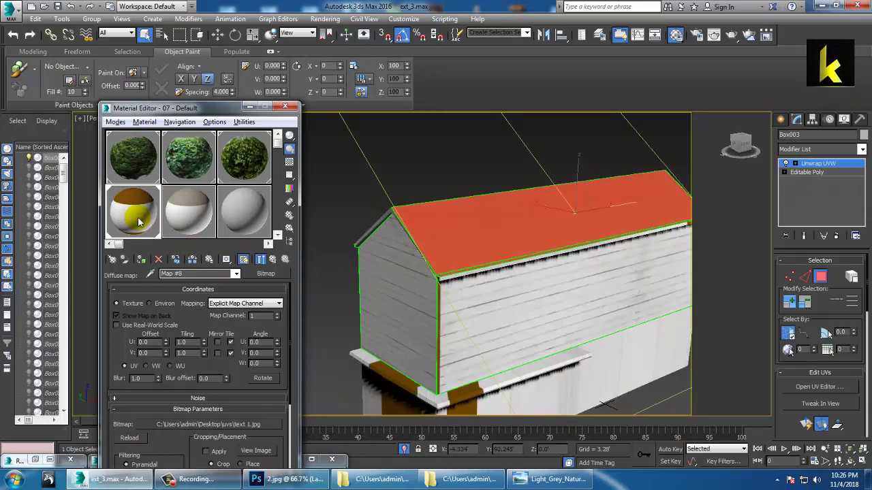
Change the unused material 09 - Default to a VRayMtl
click(232, 202)
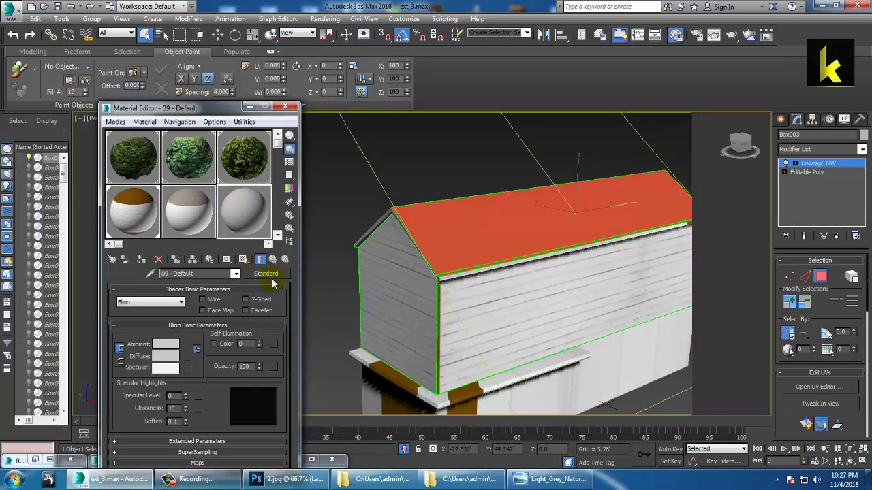
click(269, 277)
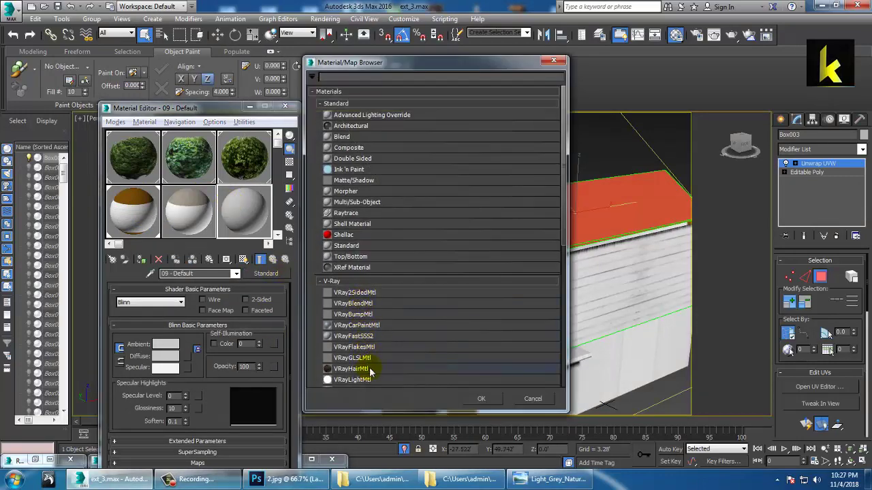
scroll(372, 371, down, 1)
double_click(346, 352)
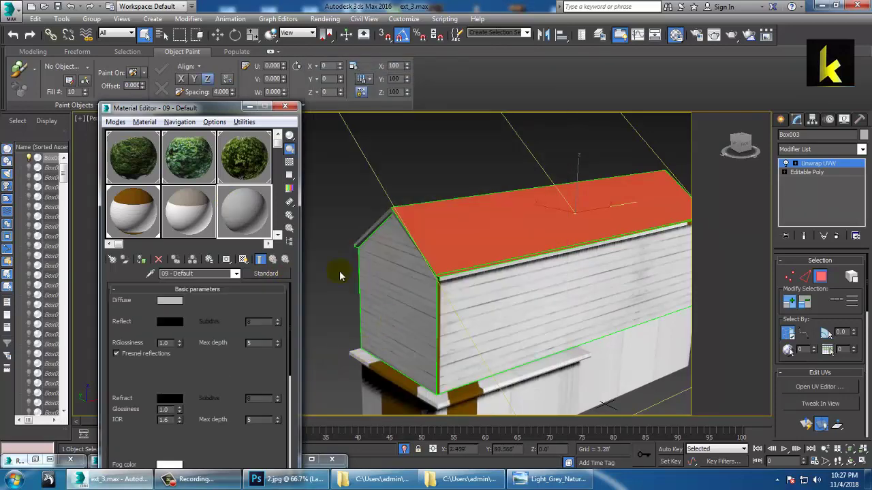
Load the Light_Grey_Natural_Finish_Large image from the Desktop as the material's diffuse bitmap
click(189, 300)
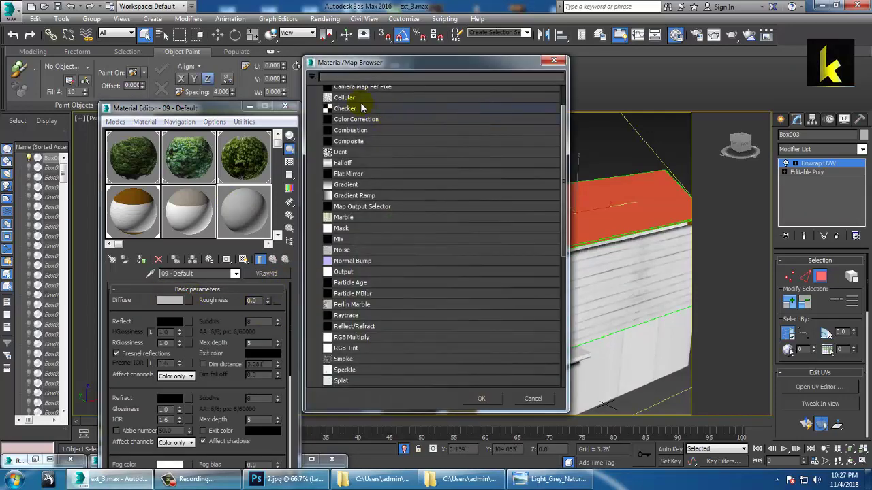
double_click(351, 116)
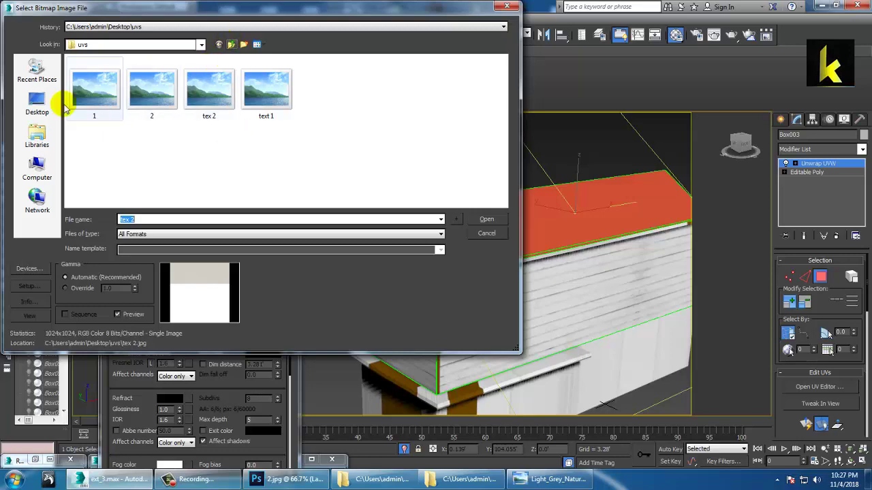
click(37, 103)
click(284, 111)
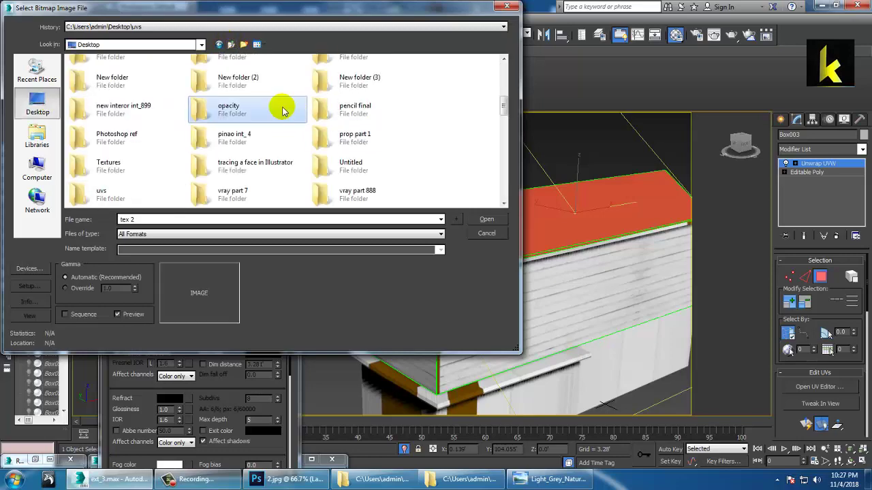
key(l)
double_click(144, 72)
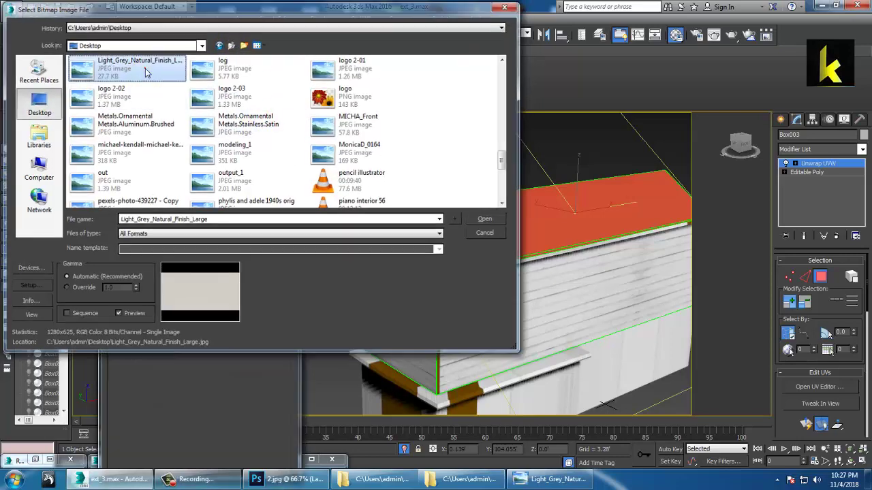
double_click(145, 72)
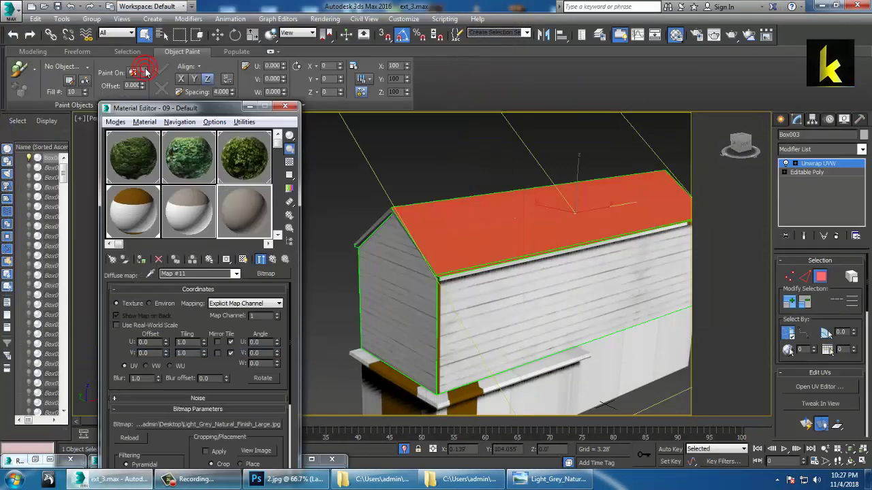
Show the light grey map shaded in the viewport and undo the material's assignment to the whole house
click(141, 260)
click(242, 261)
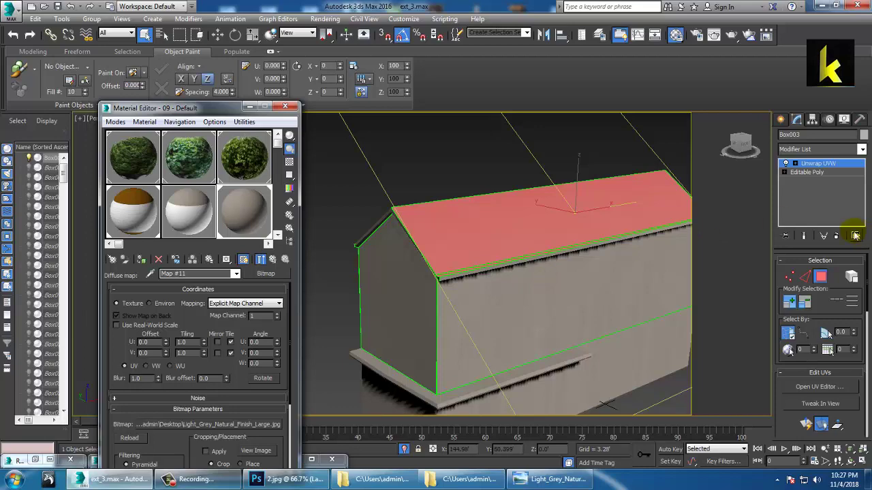
click(833, 238)
key(ctrl+z)
key(ctrl+z)
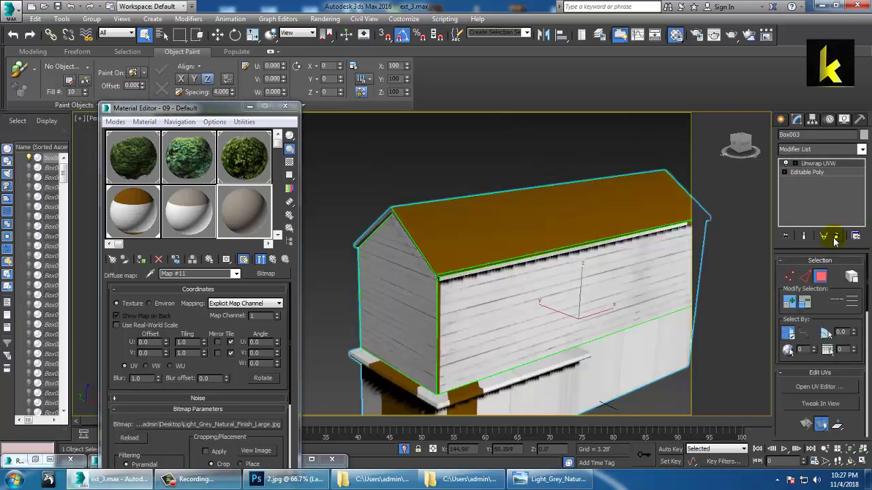
Delete the house's Unwrap UVW modifier and switch its Editable Poly to polygon selection
click(837, 236)
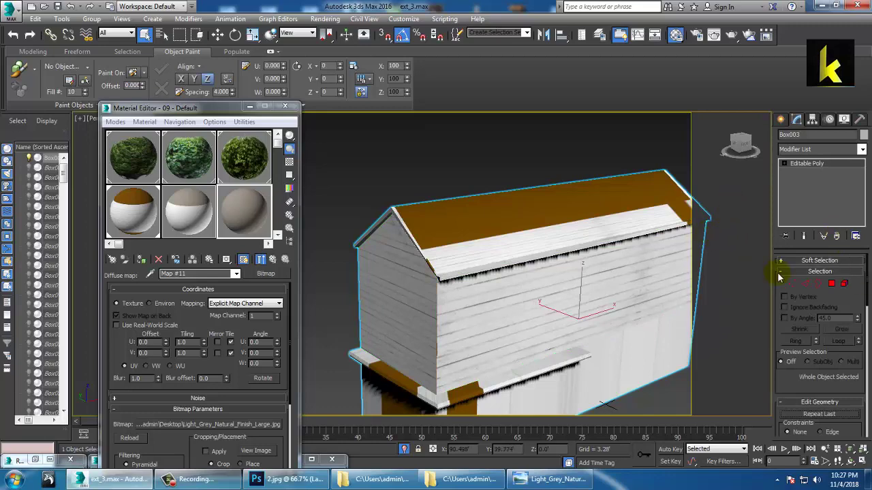
click(831, 284)
Select all faces of the first roof slope, including its thin border faces, and assign them the light grey material 09
ctrl+click(599, 219)
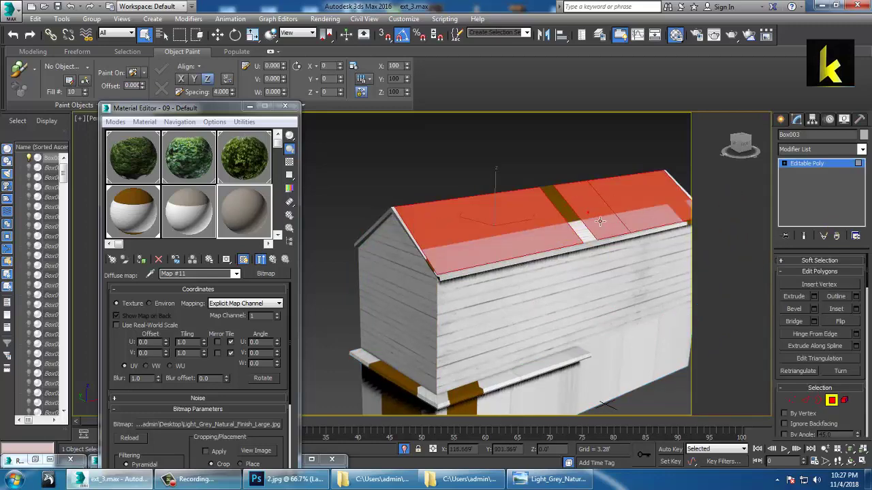
scroll(493, 243, up, 3)
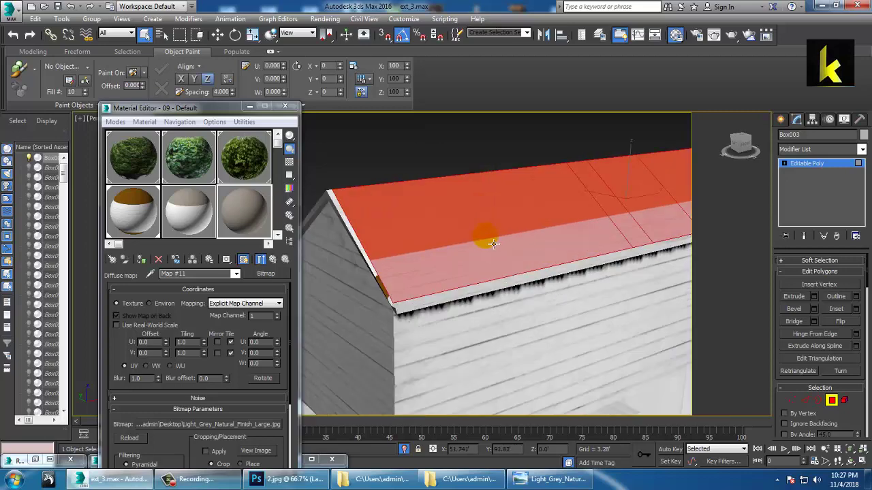
ctrl+click(400, 311)
scroll(575, 289, up, 2)
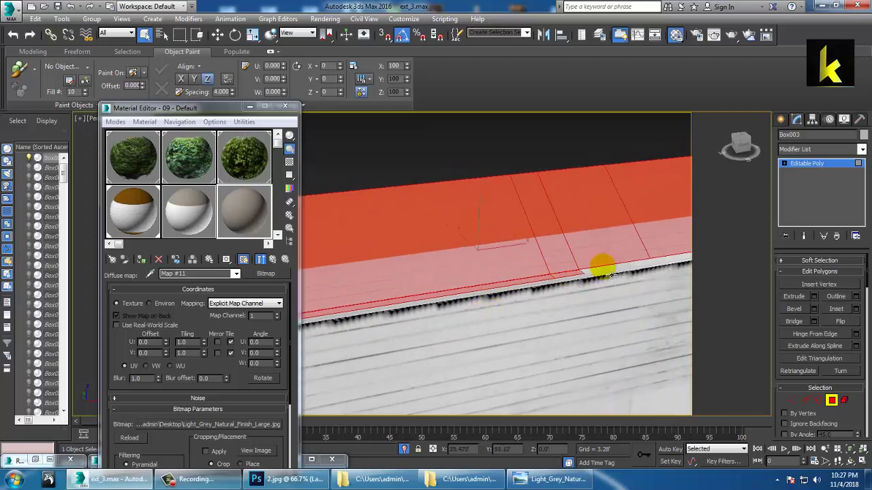
ctrl+click(603, 268)
middle_drag(654, 250, 591, 240)
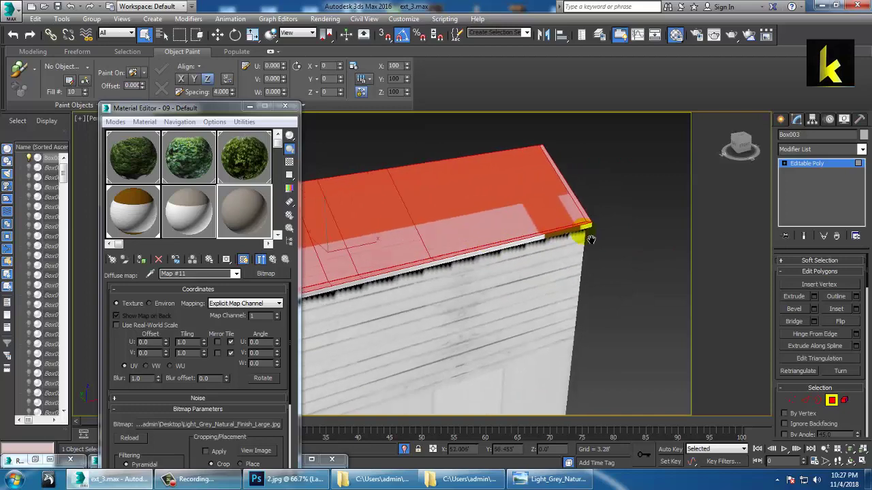
scroll(542, 247, down, 2)
middle_drag(436, 255, 549, 243)
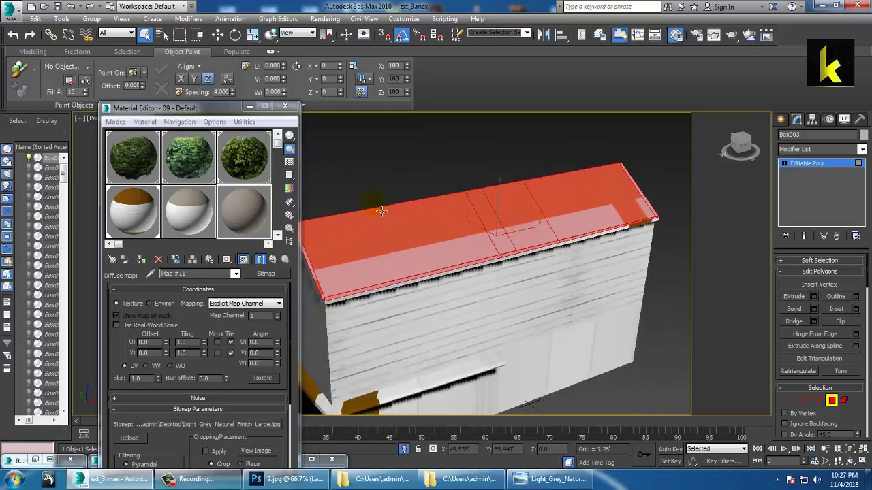
click(141, 260)
alt+middle_drag(516, 275, 670, 250)
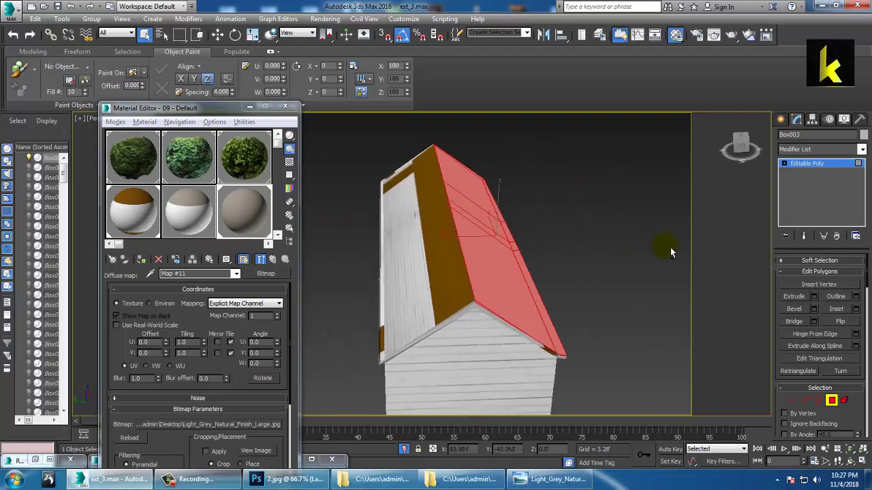
click(610, 215)
Select all faces and thin border faces of the opposite roof slope and assign them the light grey material 09
alt+middle_drag(610, 216, 491, 243)
click(481, 260)
click(536, 281)
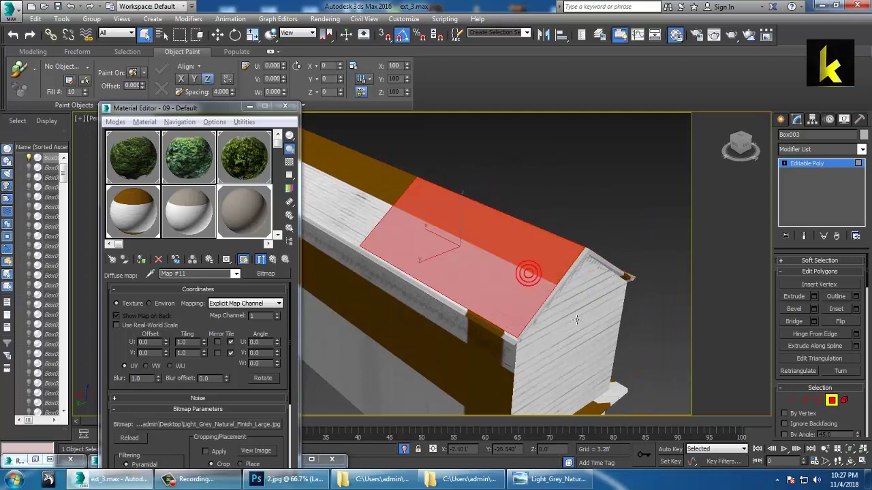
ctrl+click(512, 340)
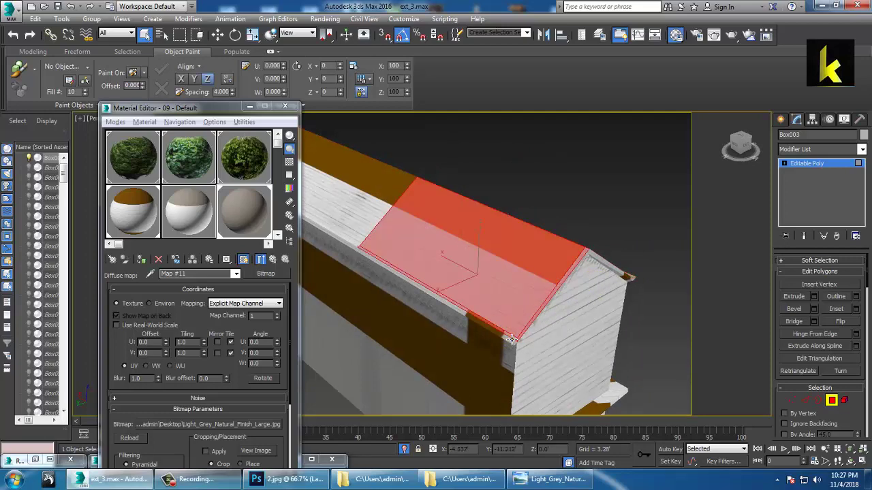
alt+middle_drag(512, 340, 643, 306)
ctrl+click(546, 257)
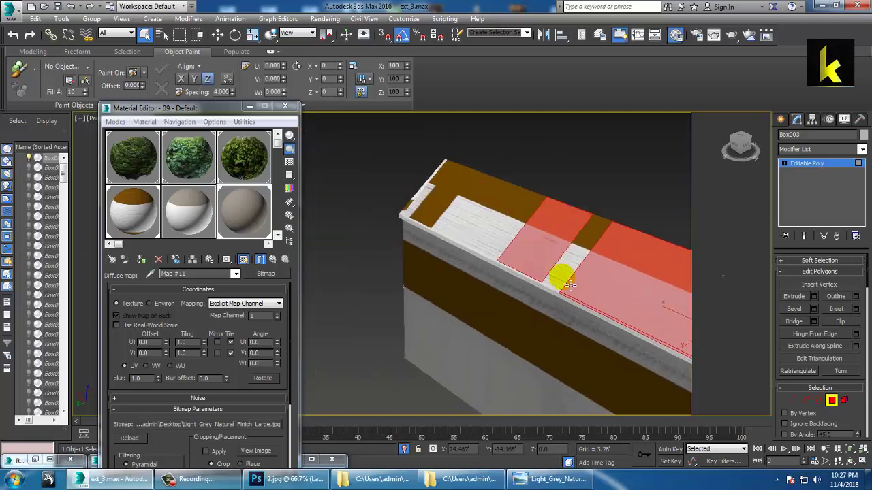
ctrl+click(567, 282)
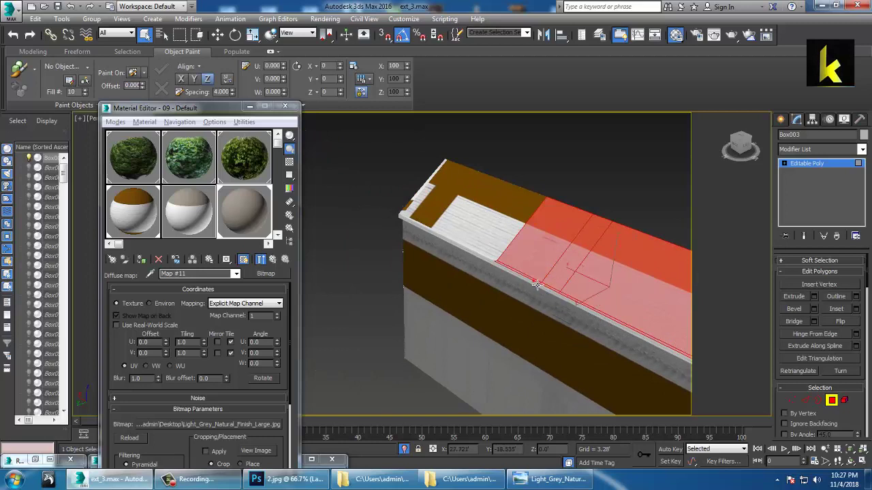
ctrl+click(495, 250)
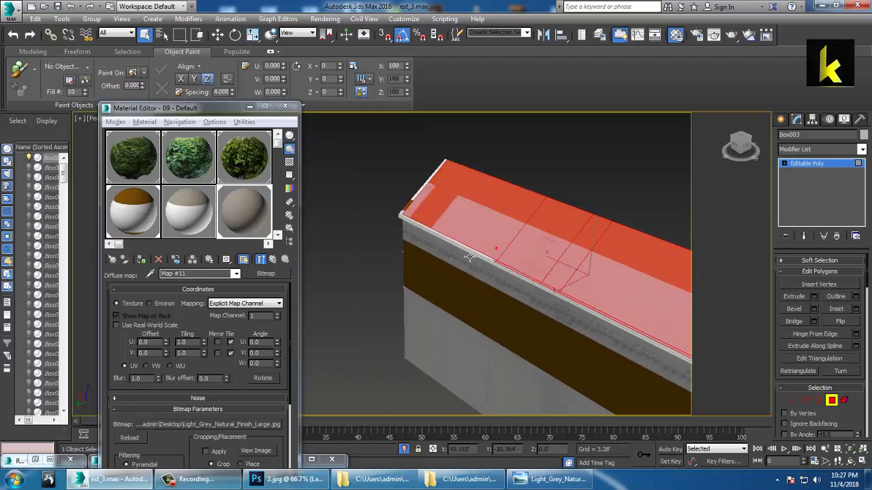
ctrl+click(422, 203)
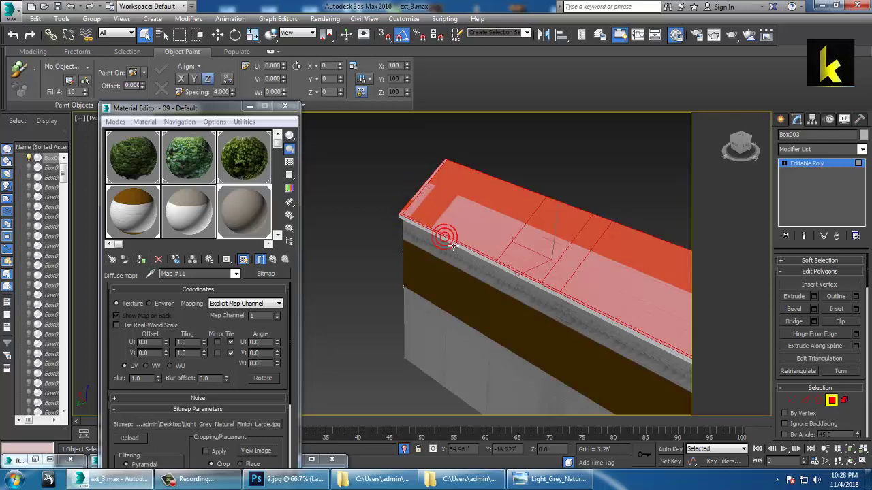
mouse_move(502, 243)
alt+middle_down()
mouse_move(603, 267)
mouse_move(504, 227)
alt+middle_up()
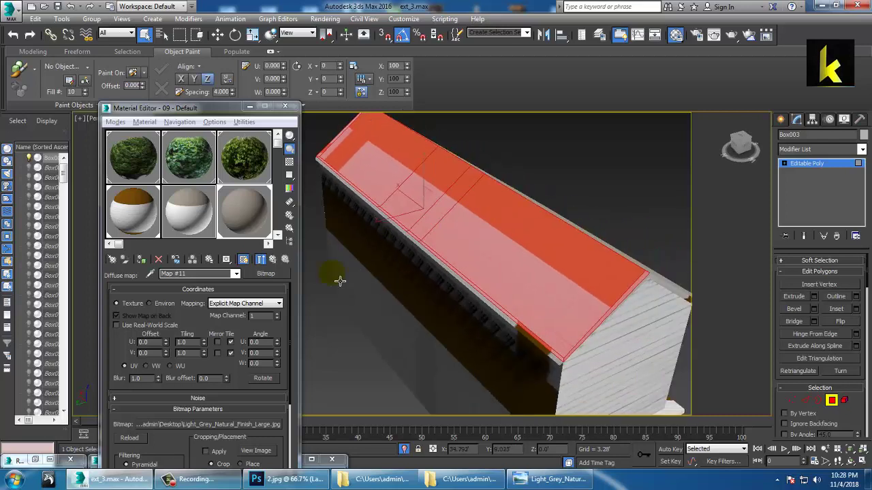
click(141, 260)
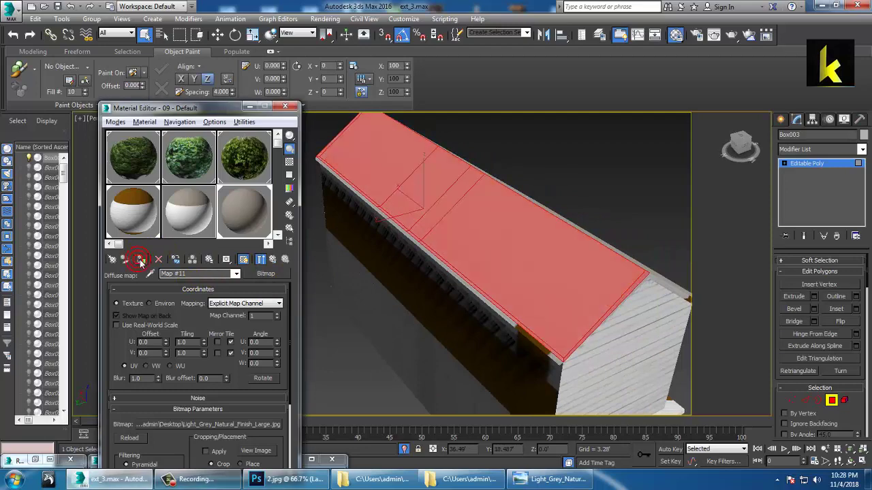
click(647, 202)
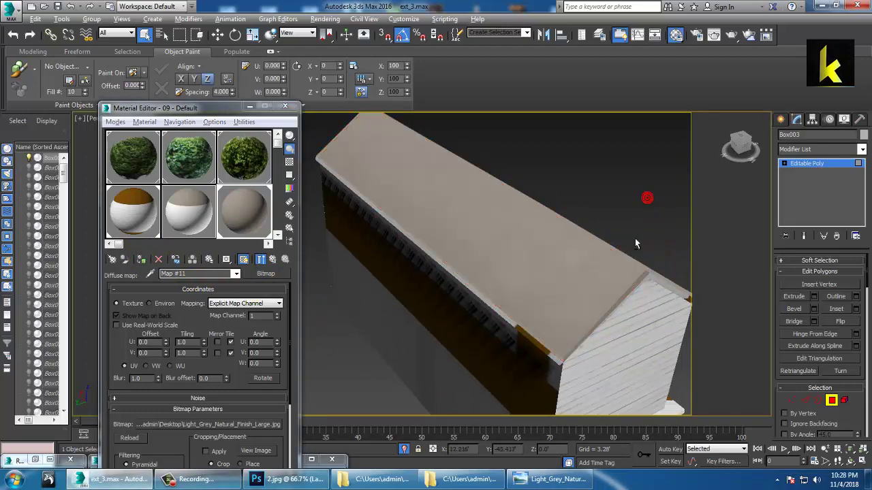
Select the narrow fascia faces along the first slope's eave and assign them the light grey material 09
alt+middle_drag(636, 241, 440, 273)
scroll(543, 254, up, 3)
middle_drag(626, 269, 480, 249)
scroll(580, 276, up, 3)
scroll(499, 269, up, 3)
click(547, 248)
ctrl+click(481, 218)
alt+middle_drag(480, 219, 591, 290)
ctrl+click(463, 312)
ctrl+click(463, 319)
scroll(463, 317, down, 3)
alt+middle_drag(464, 318, 548, 305)
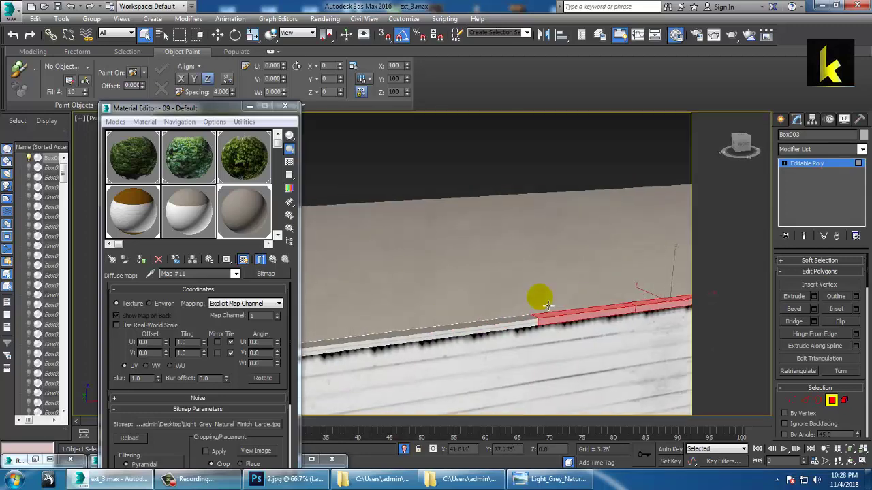
ctrl+click(511, 323)
ctrl+click(479, 337)
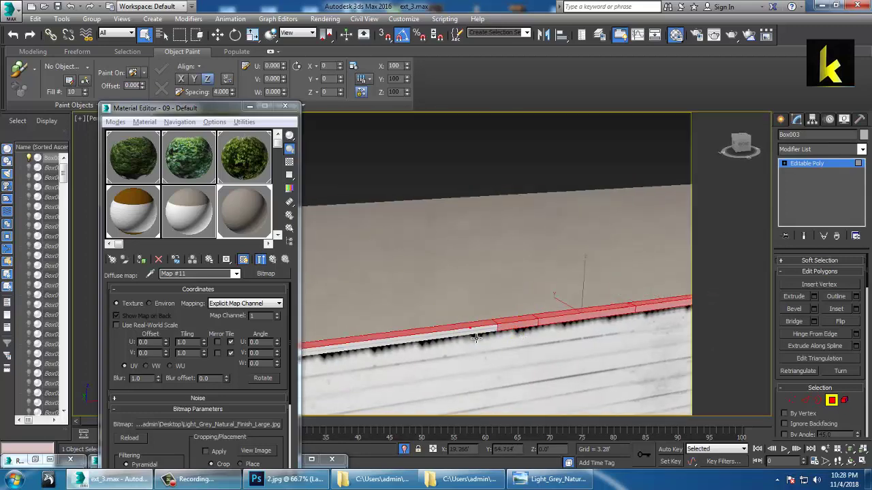
scroll(599, 314, down, 3)
alt+middle_drag(652, 306, 556, 302)
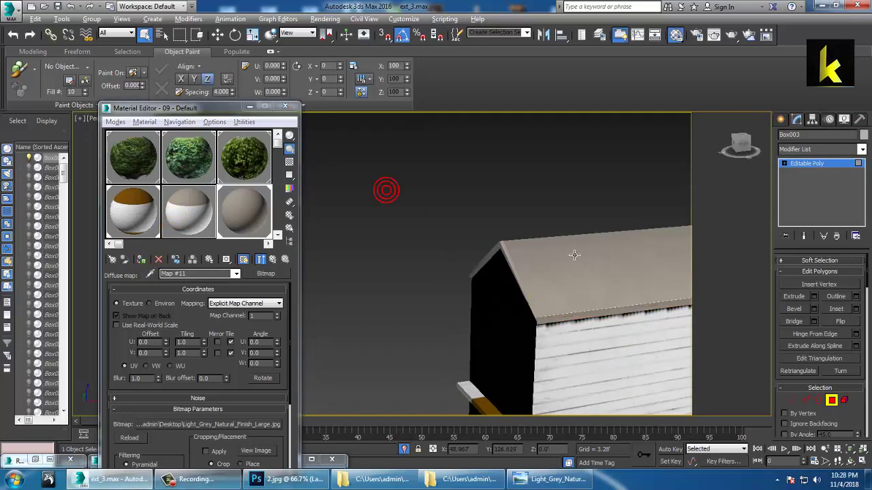
Select the sloping roof edge faces around the gable end and assign them the light grey material 09
alt+middle_drag(574, 254, 525, 223)
click(450, 240)
scroll(525, 222, up, 4)
ctrl+click(449, 182)
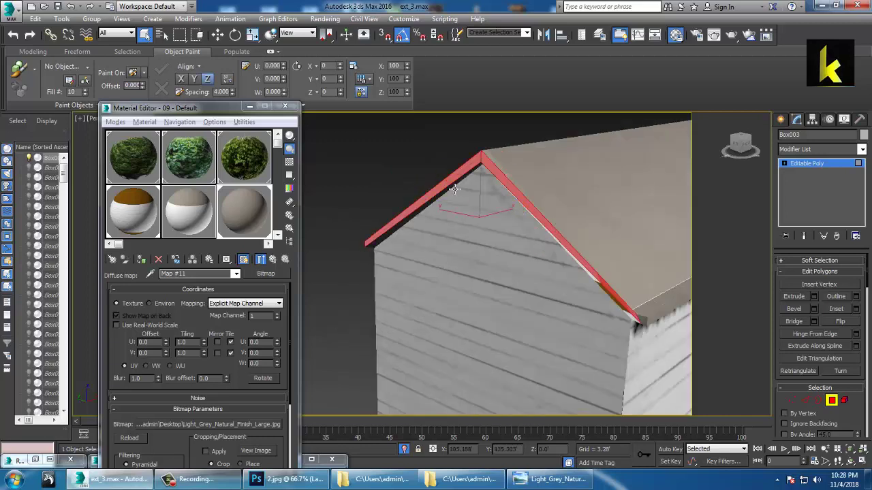
ctrl+click(635, 323)
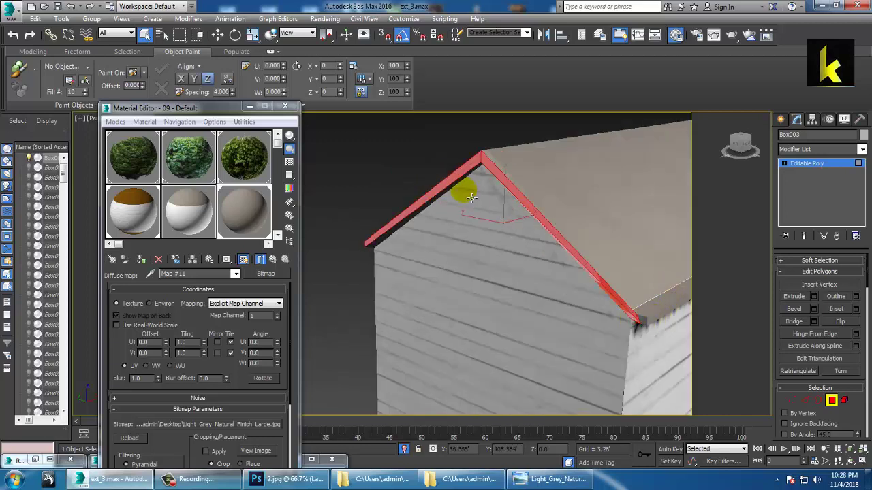
click(141, 259)
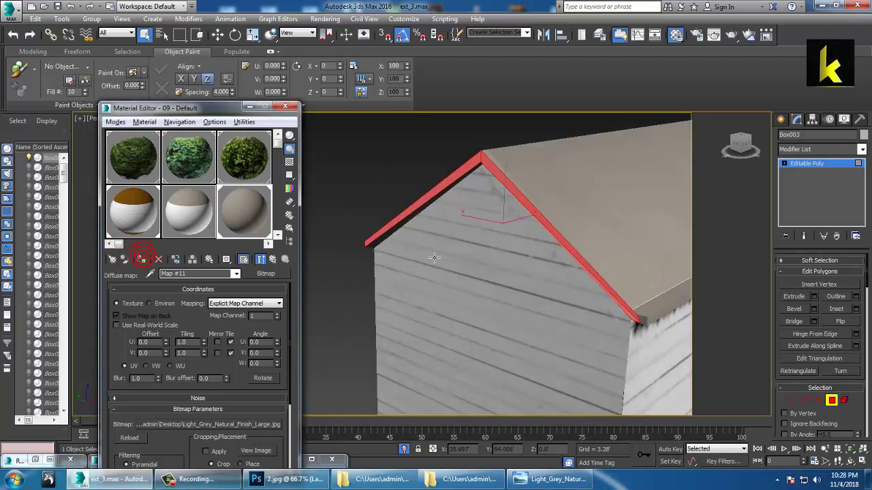
Select the adjoining roof slope faces and narrow fascia faces along the eave and assign them the light grey material 09
alt+middle_drag(504, 259, 595, 313)
scroll(595, 313, up, 2)
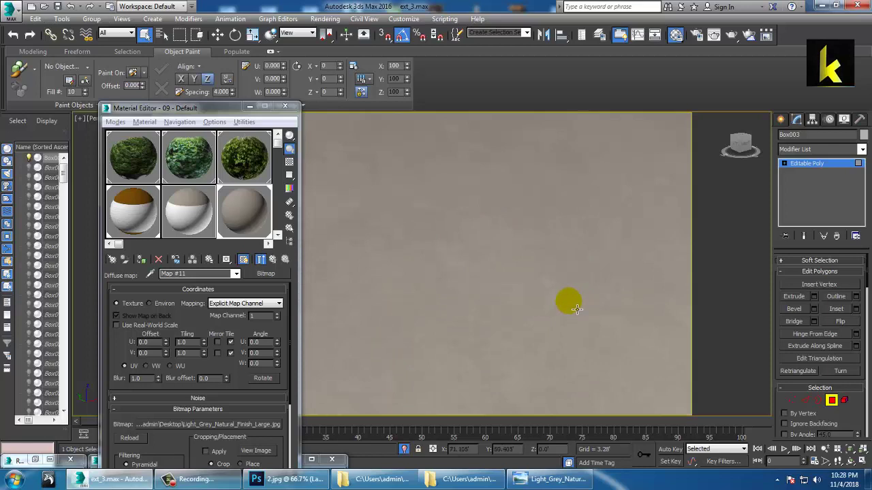
scroll(560, 279, down, 1)
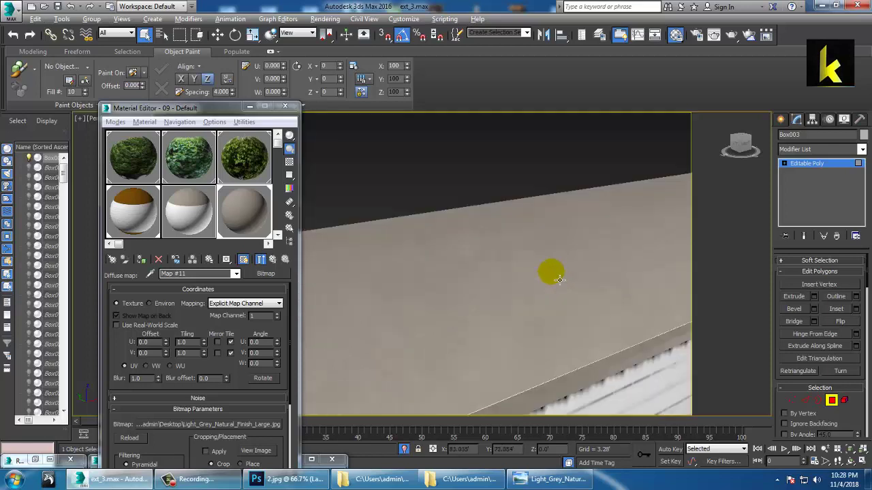
click(538, 397)
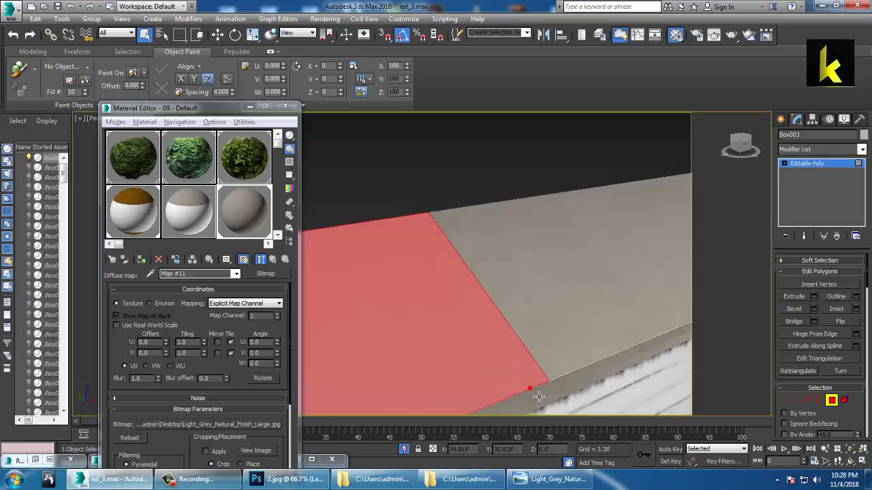
ctrl+click(562, 371)
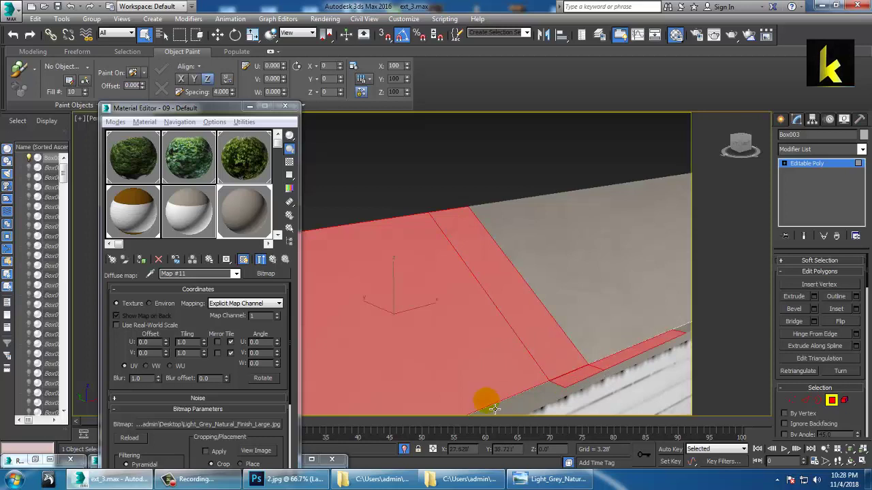
click(628, 367)
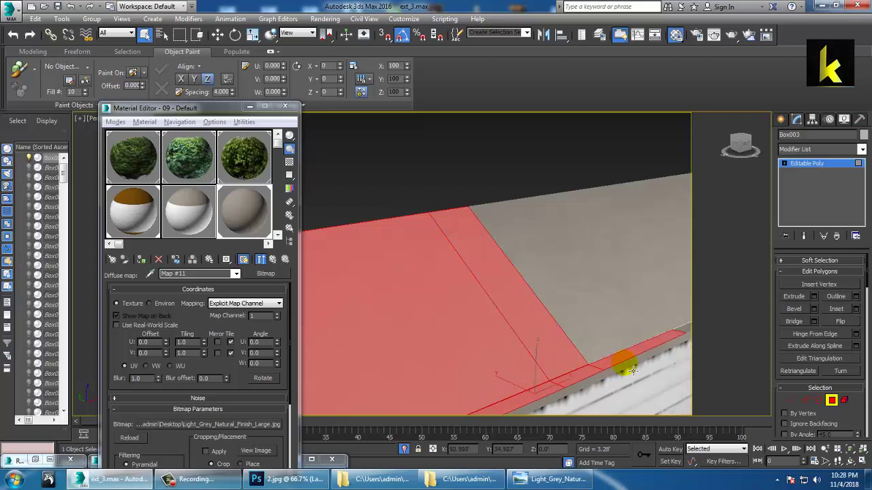
ctrl+click(679, 337)
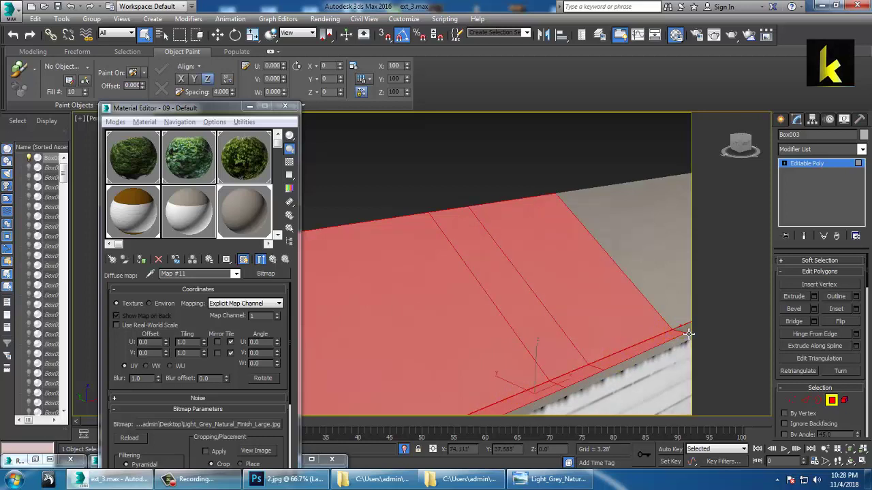
click(142, 260)
click(436, 199)
Select the thin white strip face just above the eave fascia and assign it the light grey material 09
scroll(564, 288, down, 3)
mouse_move(565, 288)
alt+middle_down()
mouse_move(552, 290)
mouse_move(556, 277)
alt+middle_up()
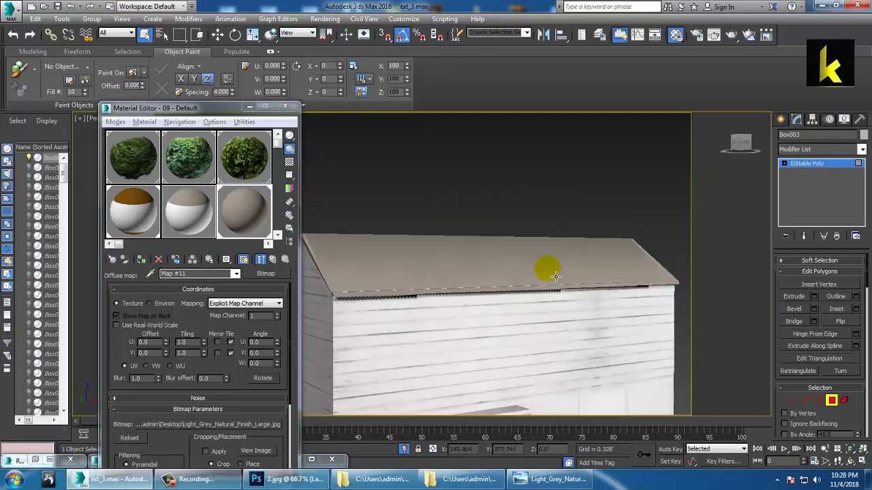
alt+middle_drag(464, 234, 470, 239)
scroll(475, 287, up, 3)
alt+middle_drag(465, 304, 503, 300)
middle_drag(503, 300, 499, 208)
scroll(537, 356, up, 8)
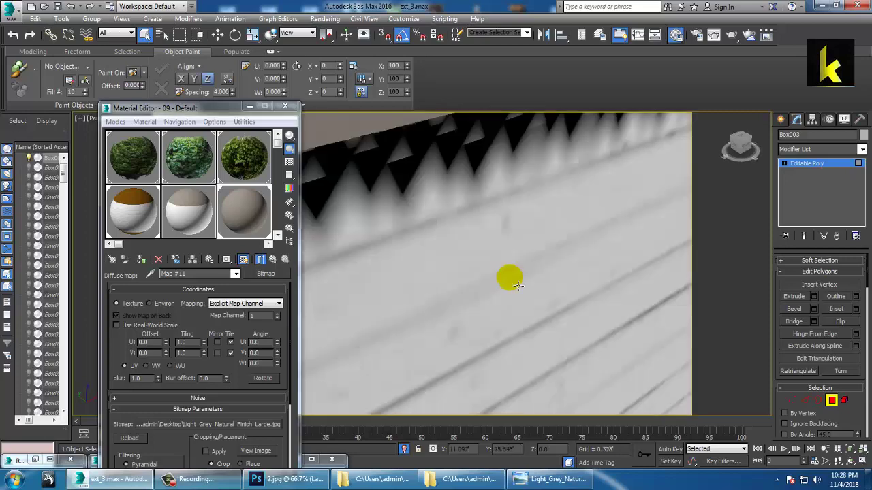
mouse_move(517, 286)
middle_down()
mouse_move(528, 295)
mouse_move(524, 288)
middle_up()
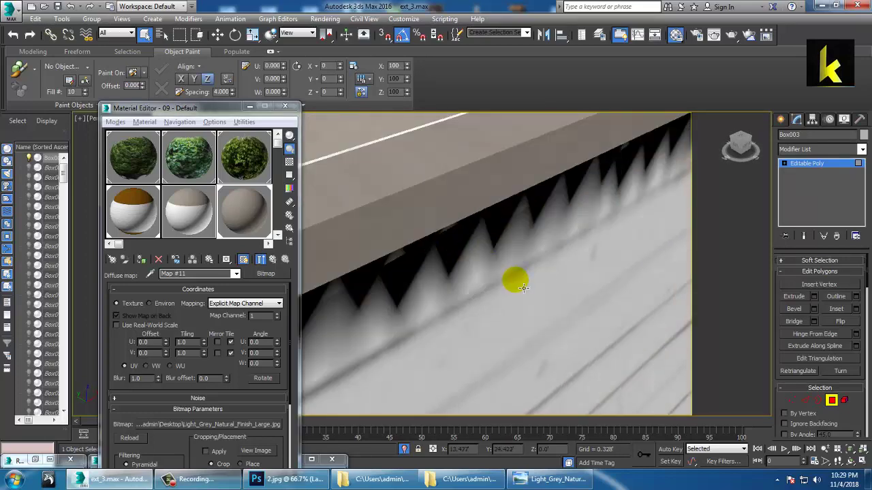
click(329, 165)
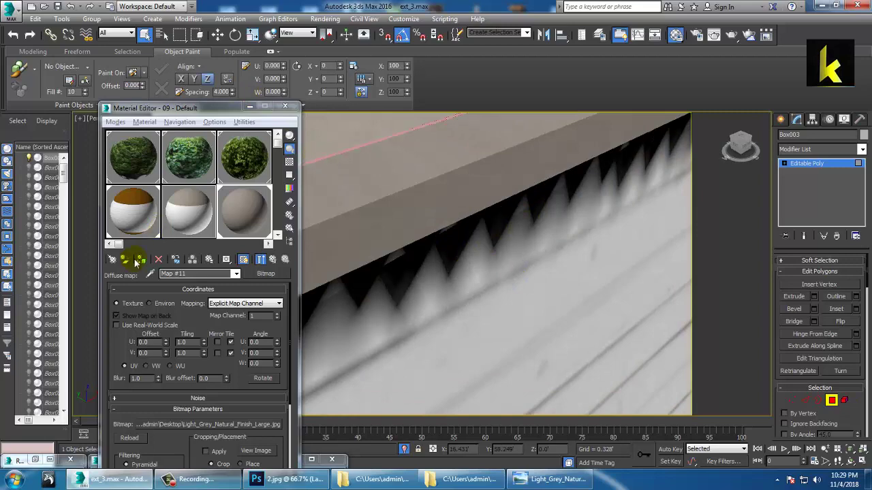
click(468, 253)
Select the next thin strip face and its neighbouring fascia face along the eave and assign them the light grey material 09
middle_drag(468, 246, 463, 292)
click(468, 287)
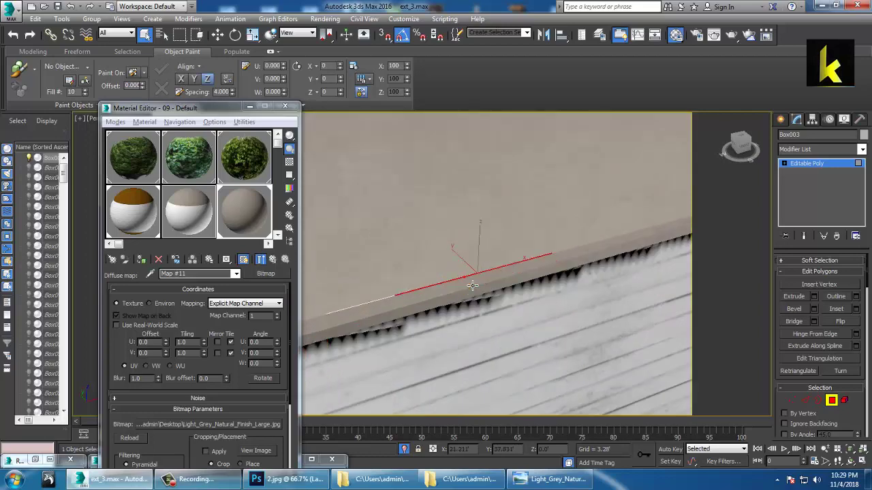
ctrl+click(386, 298)
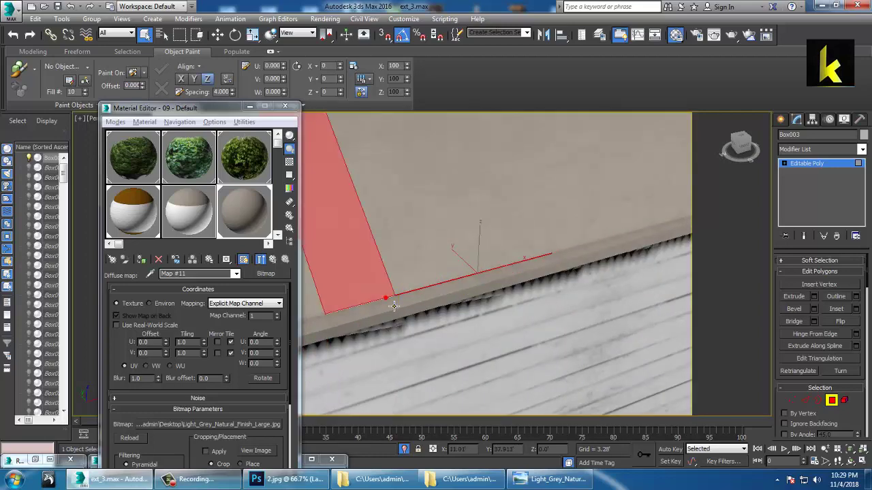
ctrl+click(397, 306)
alt+click(381, 293)
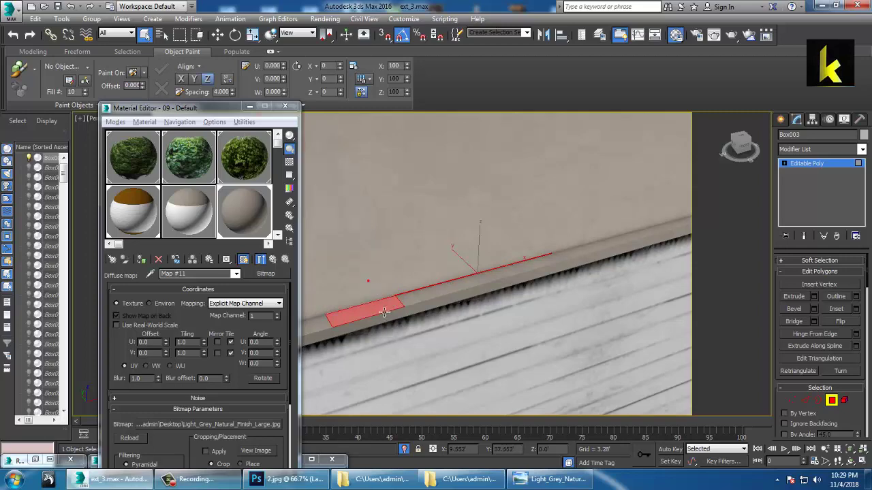
click(142, 261)
click(529, 248)
Clear the roof face selection and end the isolation to show the whole scene
scroll(530, 247, down, 5)
scroll(394, 154, down, 4)
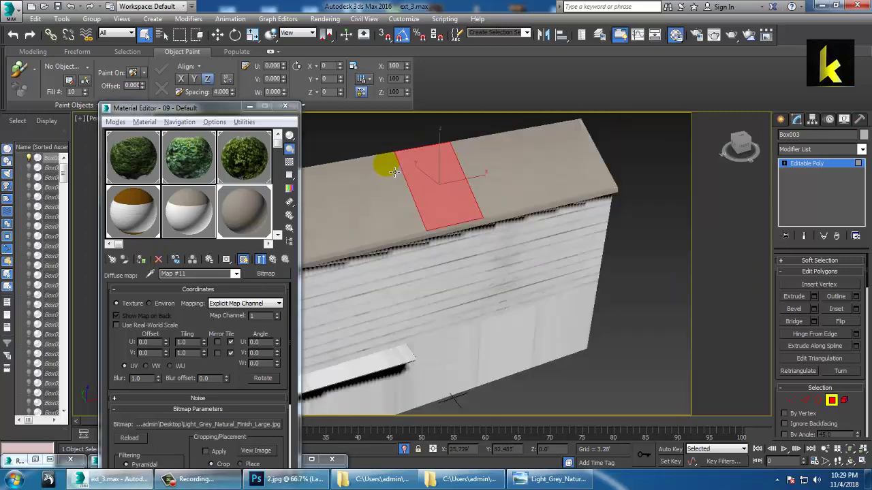
click(397, 142)
right_click(551, 232)
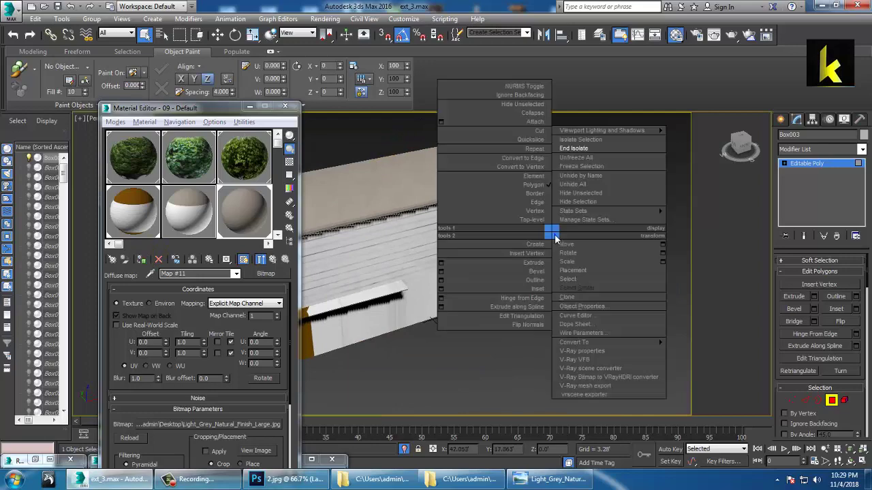
click(584, 144)
Leave face editing on the house body and delete the upper twelve separate boards covering the gable end wall
alt+middle_drag(505, 282, 601, 273)
scroll(489, 242, down, 5)
mouse_move(500, 269)
middle_down()
mouse_move(506, 279)
mouse_move(451, 293)
mouse_move(465, 283)
mouse_move(600, 324)
mouse_move(578, 331)
middle_up()
scroll(477, 308, up, 4)
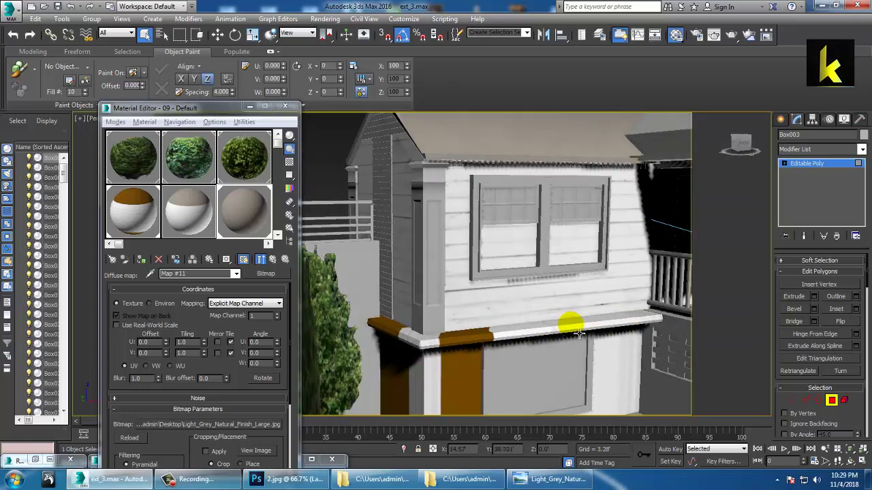
mouse_move(578, 332)
alt+middle_down()
mouse_move(497, 263)
mouse_move(497, 214)
mouse_move(510, 230)
mouse_move(427, 160)
alt+middle_up()
click(460, 153)
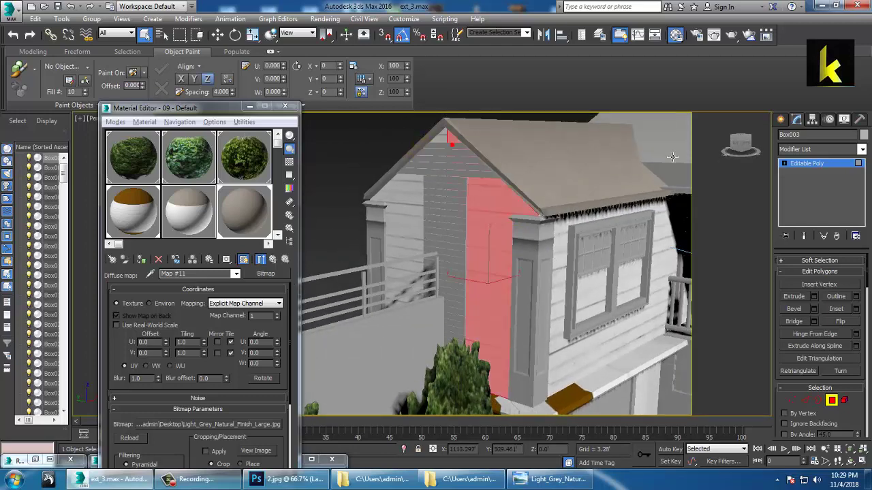
click(844, 164)
click(466, 157)
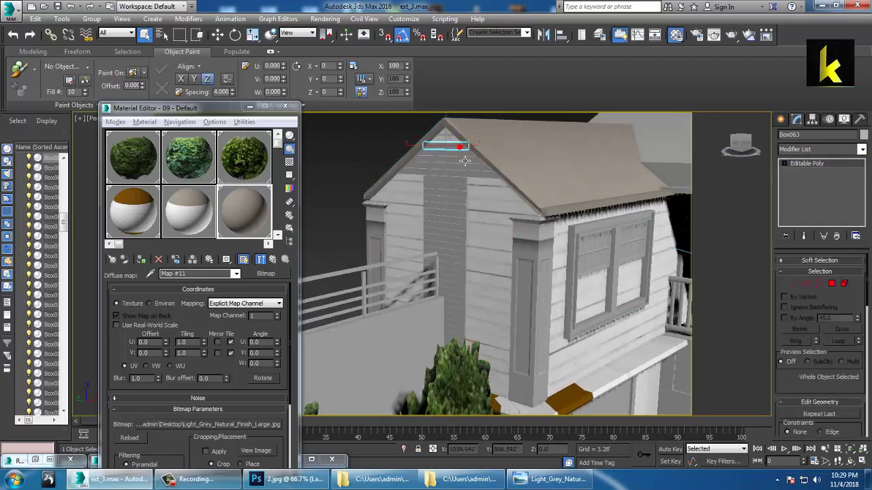
ctrl+click(458, 151)
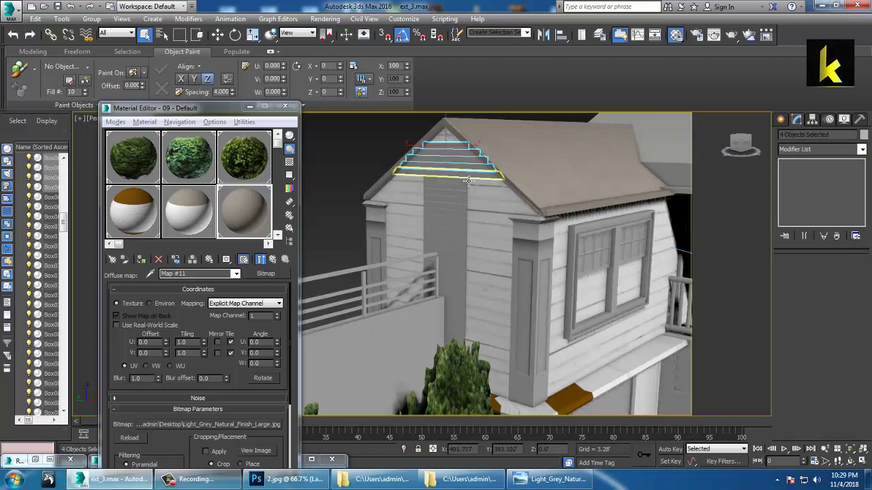
ctrl+click(460, 184)
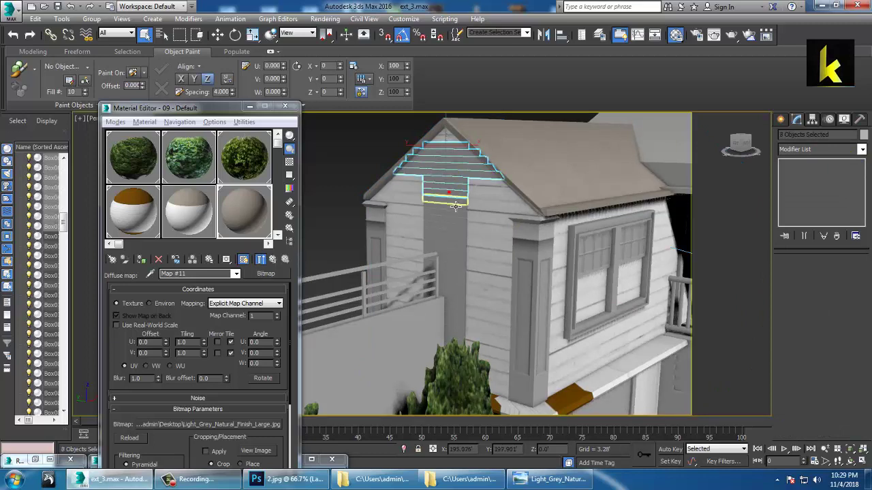
ctrl+click(454, 216)
ctrl+click(452, 223)
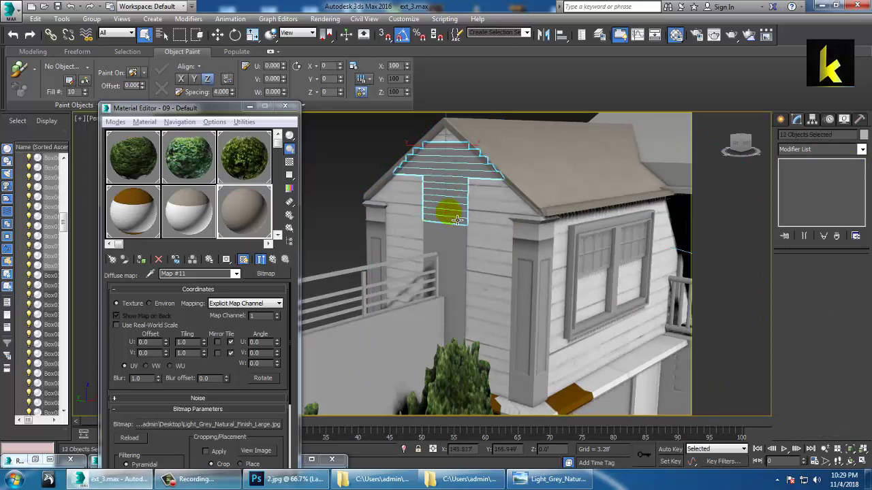
scroll(456, 220, up, 6)
click(439, 199)
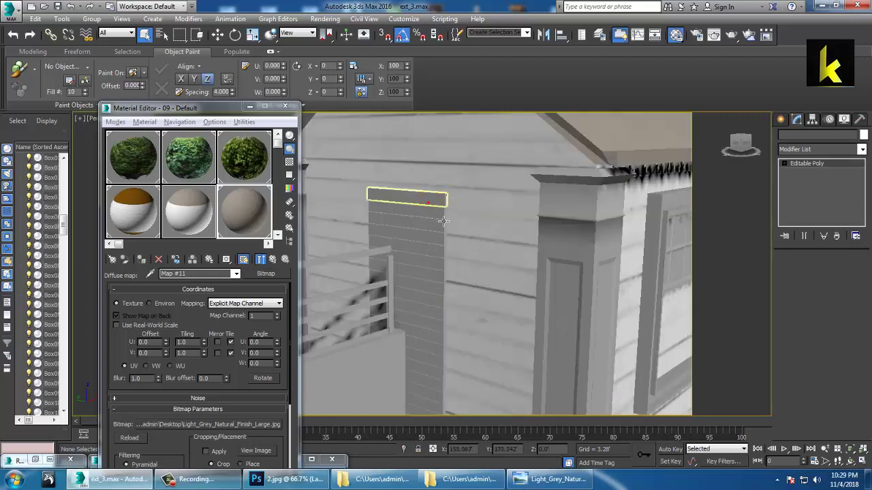
ctrl+click(444, 221)
ctrl+click(444, 232)
ctrl+click(440, 242)
ctrl+click(439, 252)
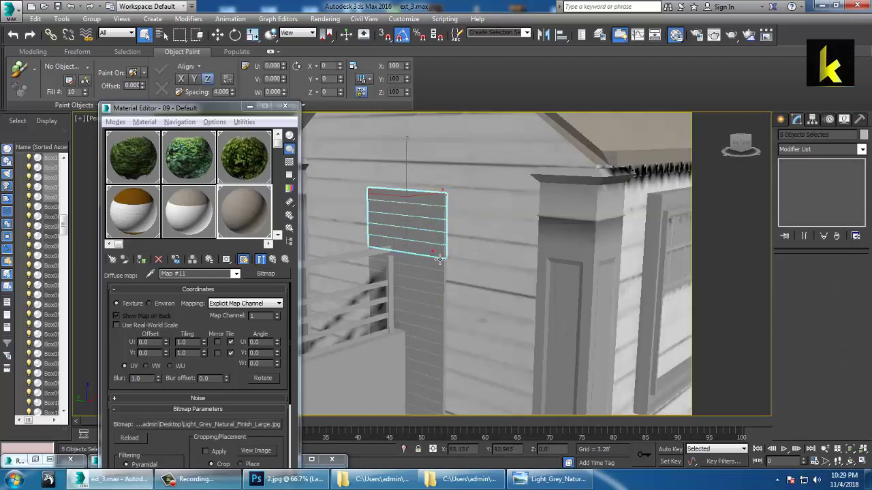
ctrl+click(436, 303)
ctrl+click(437, 315)
ctrl+click(439, 329)
ctrl+click(441, 341)
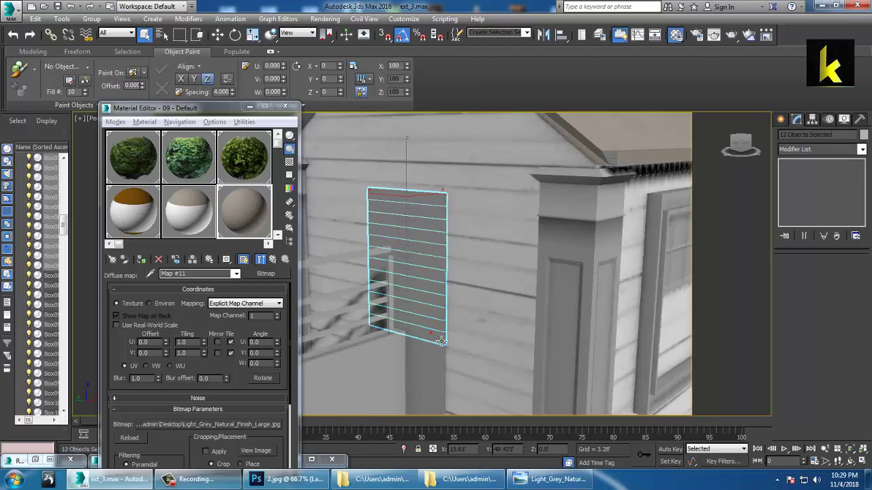
middle_drag(452, 332, 560, 271)
ctrl+click(474, 232)
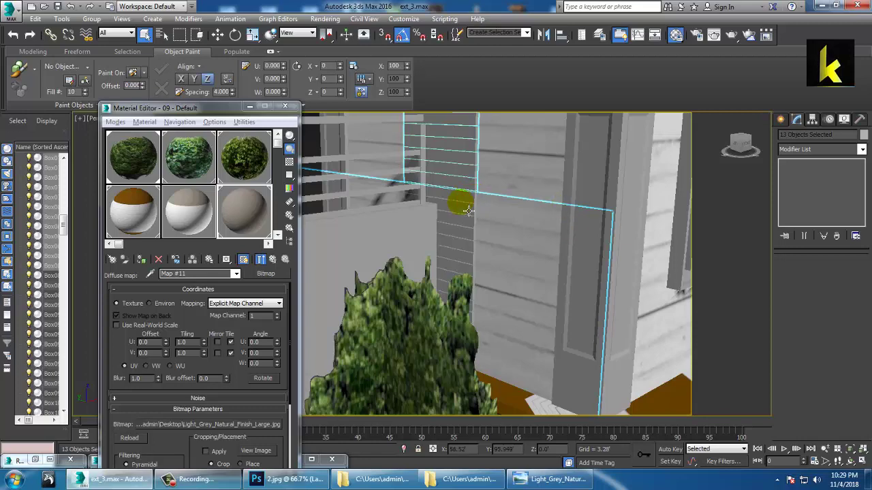
scroll(469, 211, down, 3)
click(357, 149)
scroll(527, 207, up, 3)
middle_drag(457, 266, 463, 273)
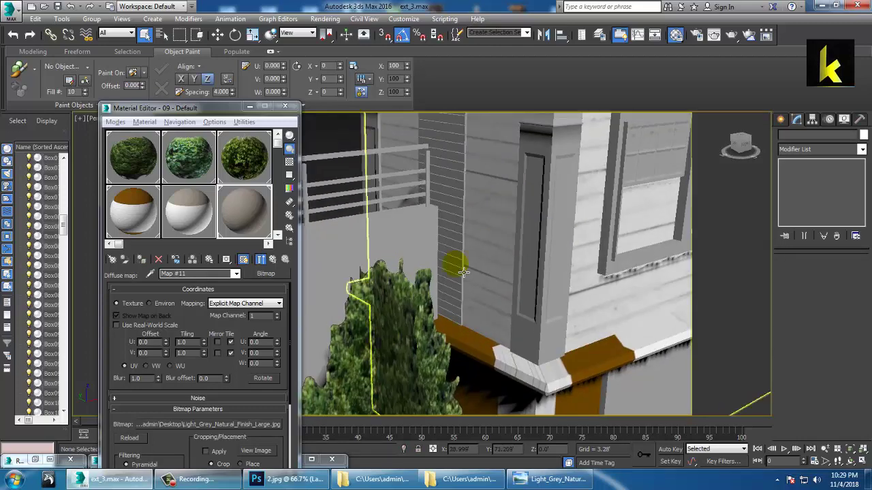
click(458, 318)
click(464, 322)
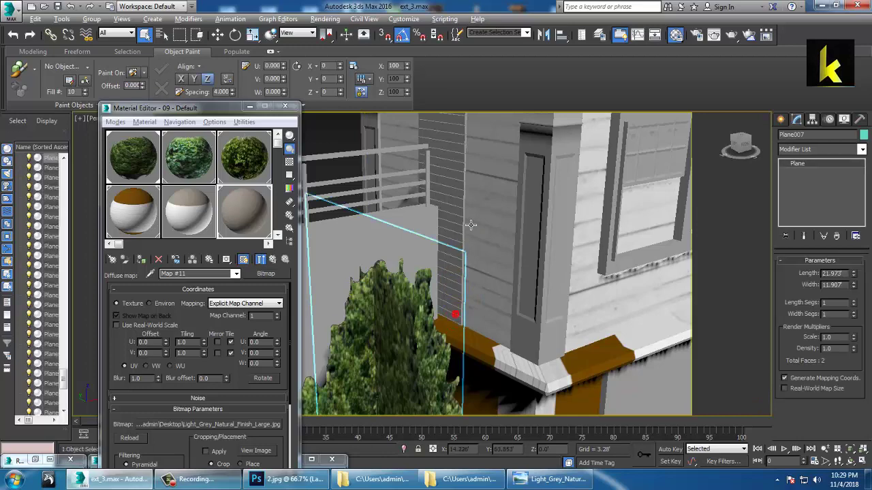
Delete the lower boards of the narrow strip on the gable end wall, working upward from its base
alt+middle_drag(471, 226, 536, 320)
click(528, 326)
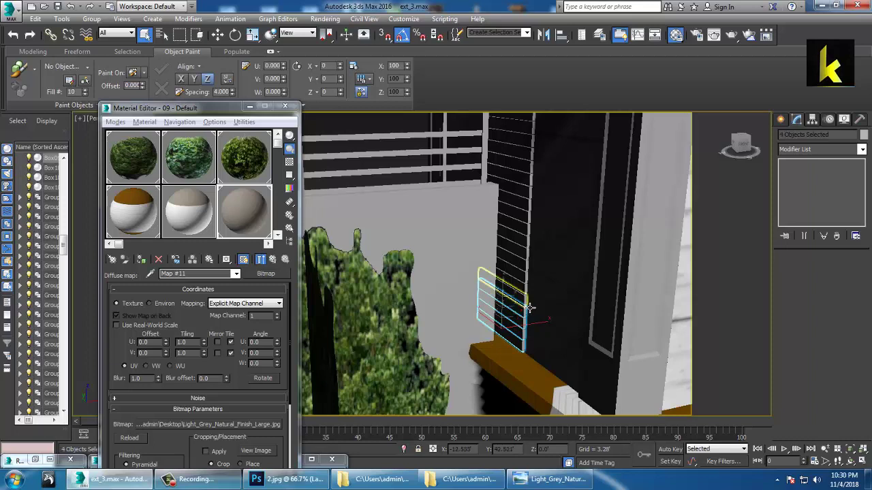
ctrl+click(529, 304)
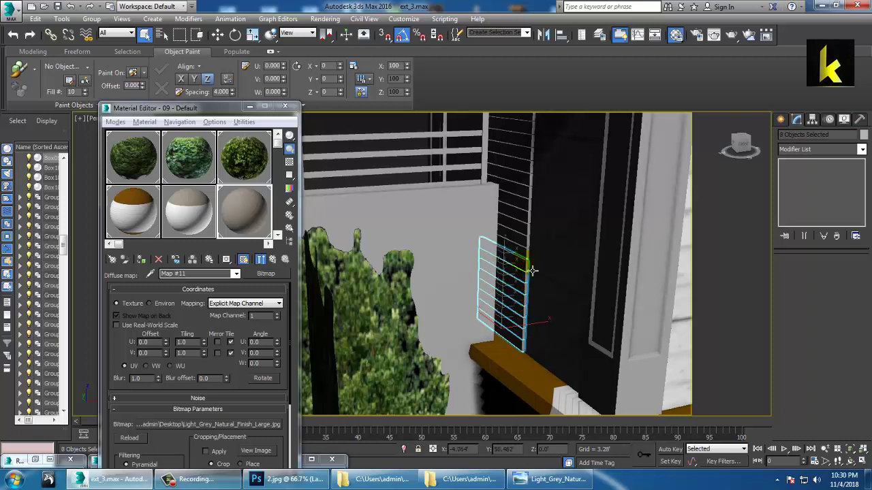
key(Delete)
click(531, 259)
key(Delete)
click(531, 247)
key(Delete)
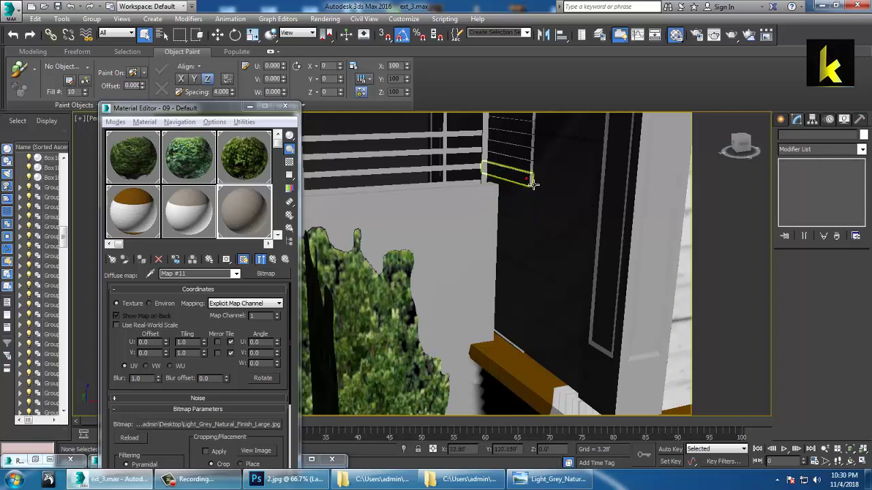
Delete the remaining upper boards of the narrow strip on the gable end wall
click(528, 133)
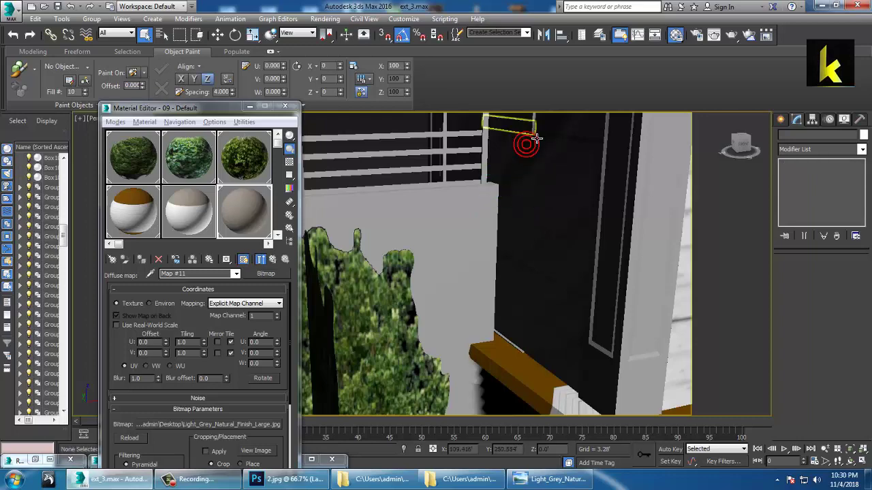
middle_drag(539, 186, 532, 335)
key(Delete)
click(513, 237)
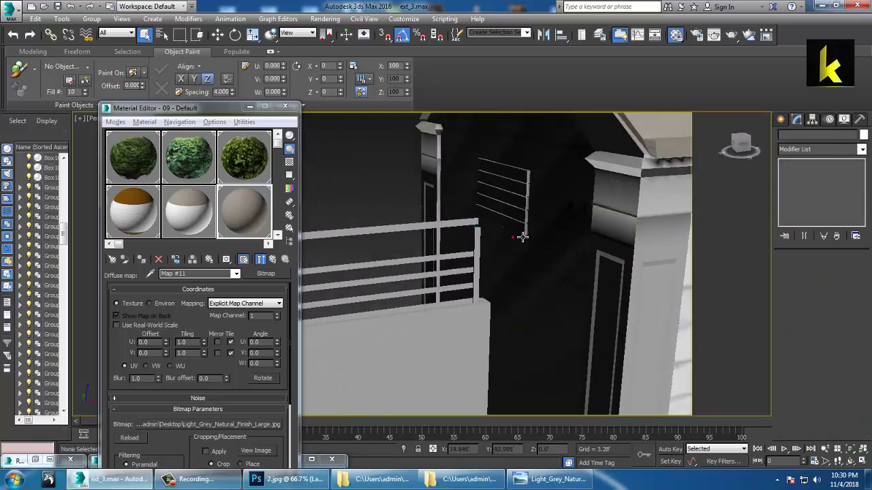
click(529, 201)
key(Delete)
click(531, 191)
key(Delete)
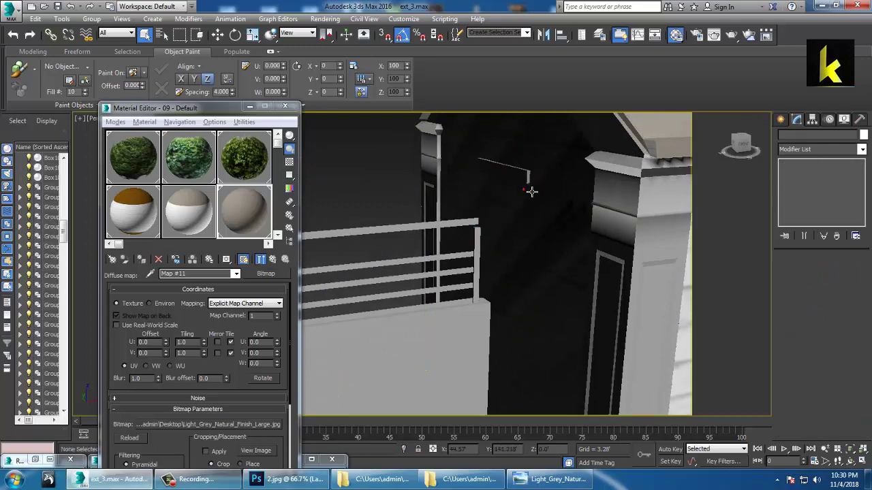
click(531, 181)
key(Delete)
Select the entrance platform box and bring up the reference photo of the house for comparison
scroll(532, 182, down, 3)
scroll(463, 280, down, 4)
middle_drag(600, 263, 565, 272)
scroll(545, 259, up, 2)
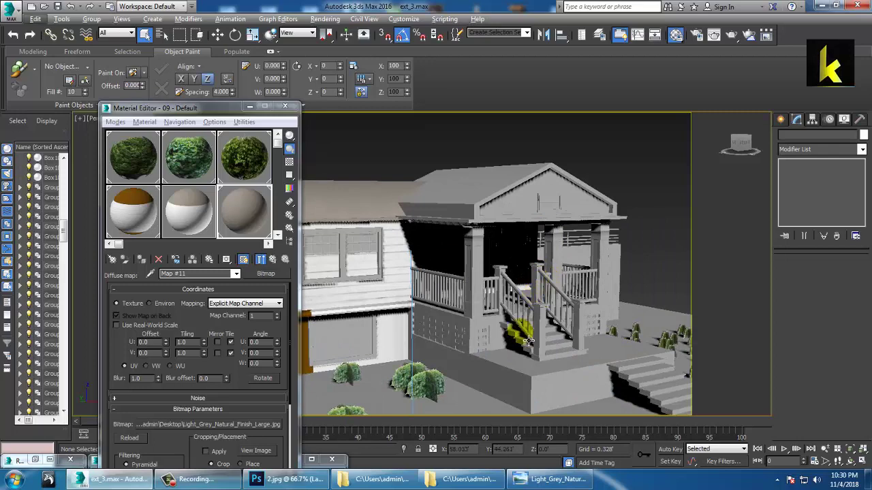
click(514, 371)
alt+middle_drag(513, 324, 537, 325)
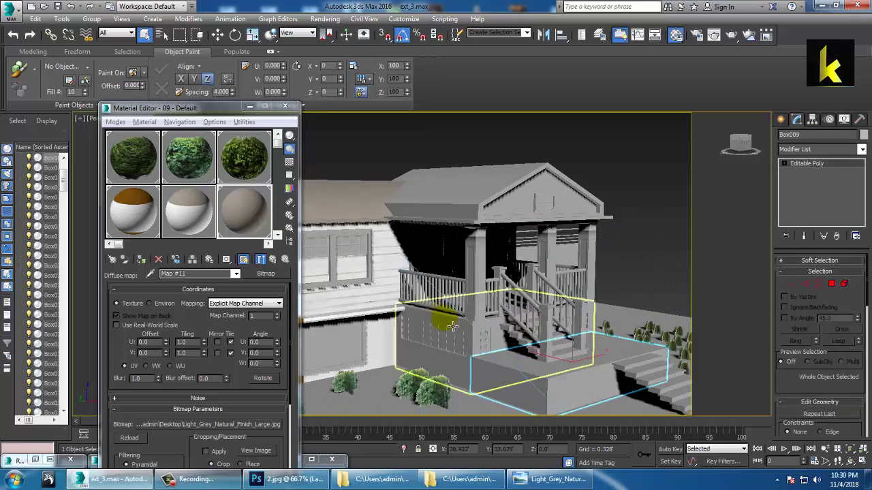
middle_drag(453, 329, 702, 277)
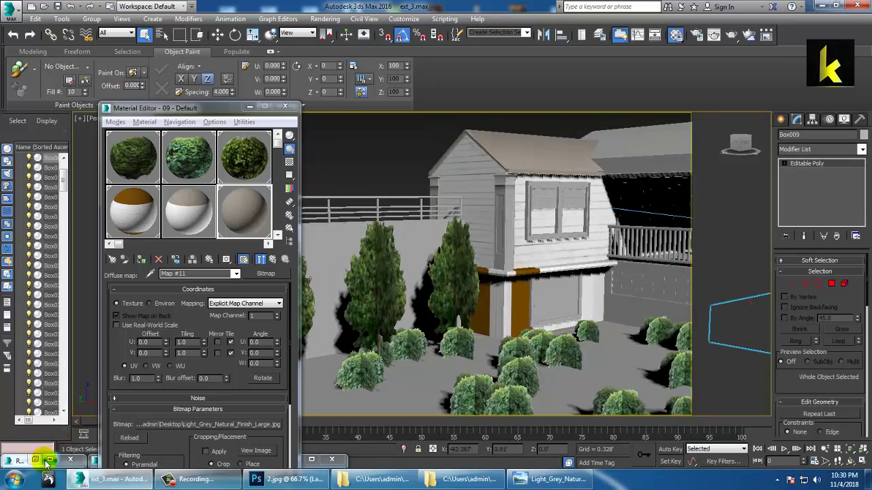
click(95, 463)
click(123, 461)
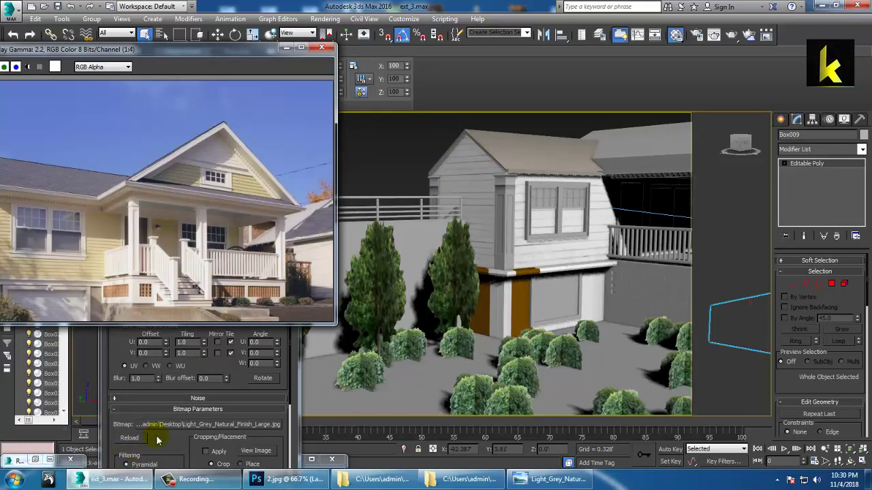
Enter polygon editing on the house body and select the lower-storey wall faces around the garage opening and corner
alt+middle_drag(578, 295, 548, 309)
click(555, 305)
scroll(555, 305, up, 3)
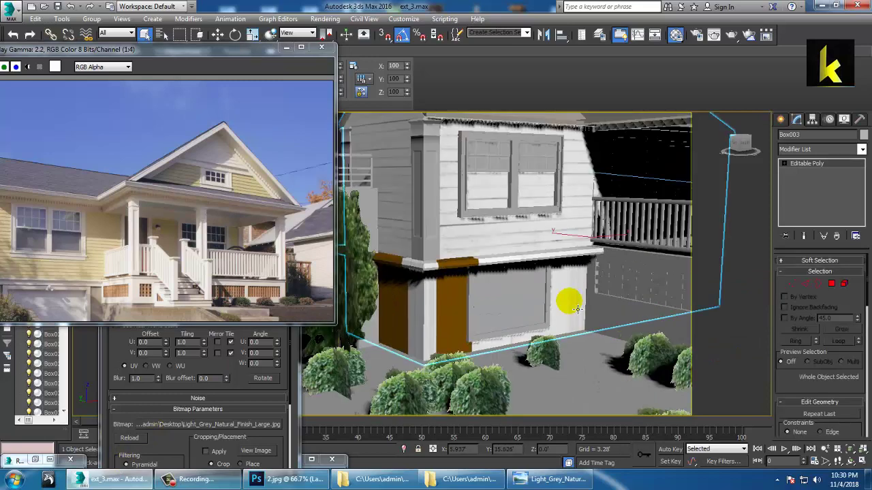
click(831, 284)
click(583, 289)
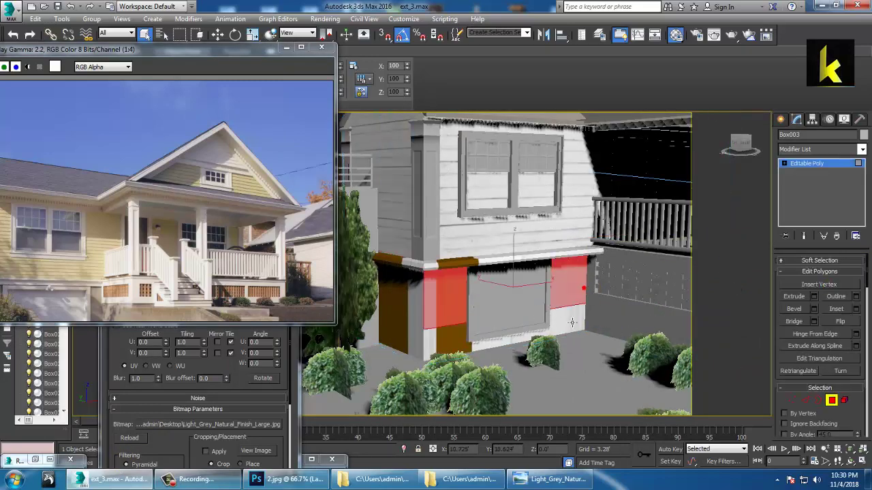
ctrl+click(459, 348)
ctrl+click(421, 312)
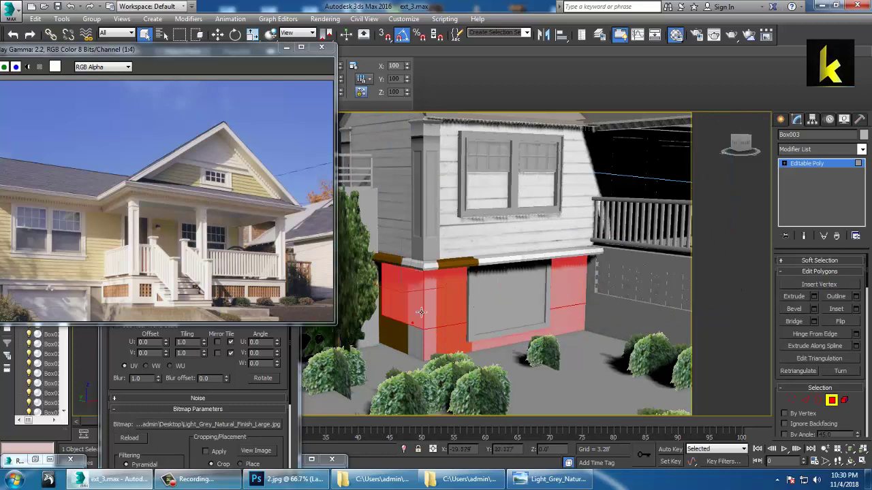
Add the ledge band above the garage and the remaining lower side wall face to the selection
ctrl+click(420, 271)
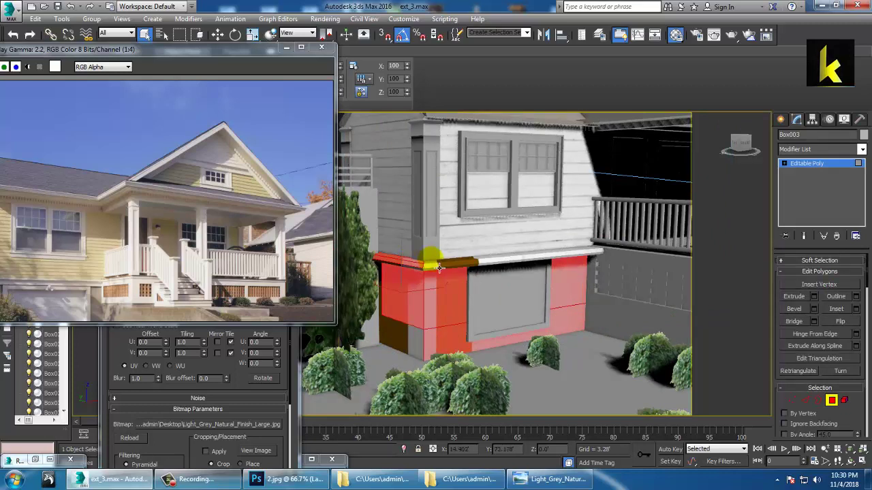
ctrl+click(439, 267)
ctrl+click(438, 276)
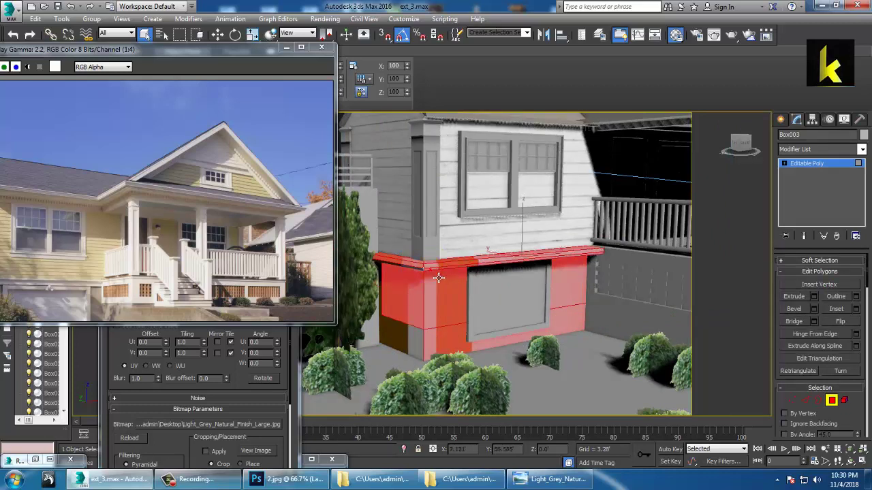
ctrl+click(418, 351)
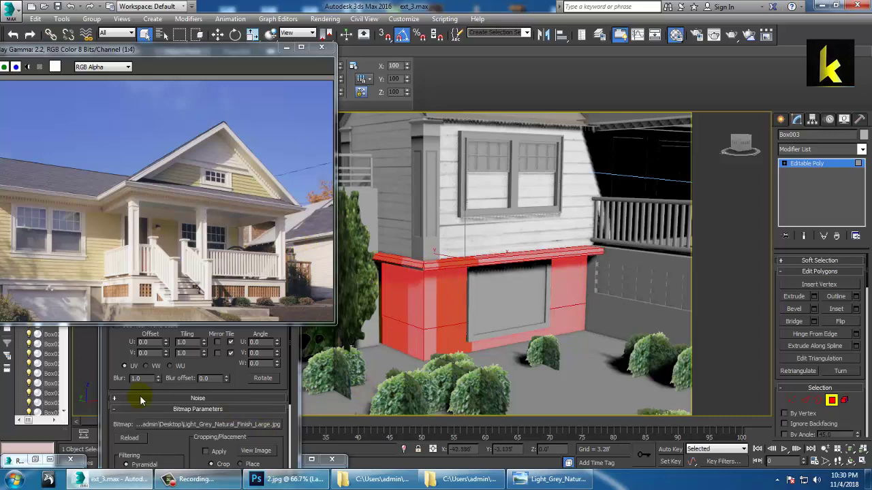
Assign the 09 - Default light grey finish material to the selected lower wall and ledge faces, and clear the face selection
click(121, 347)
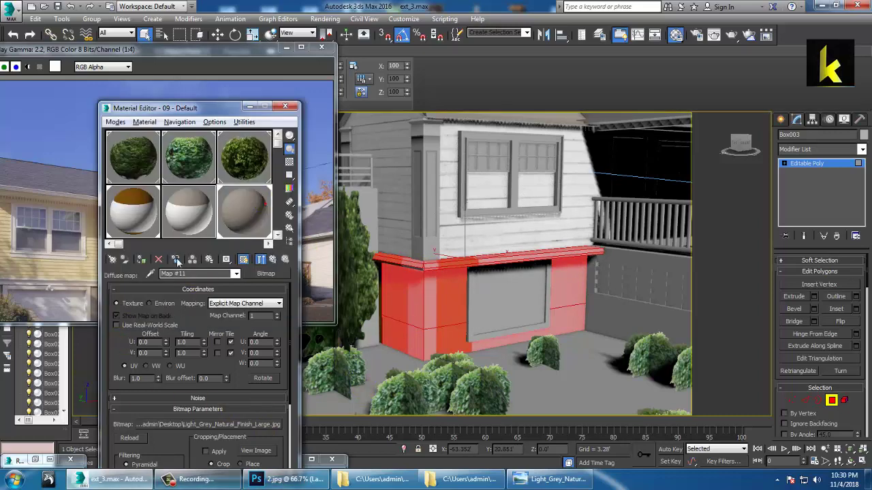
click(140, 259)
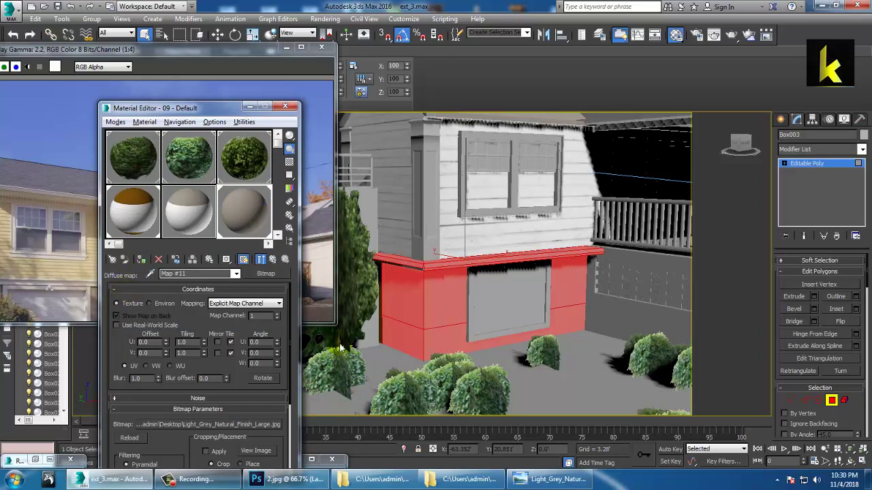
click(577, 345)
alt+middle_drag(622, 335, 615, 337)
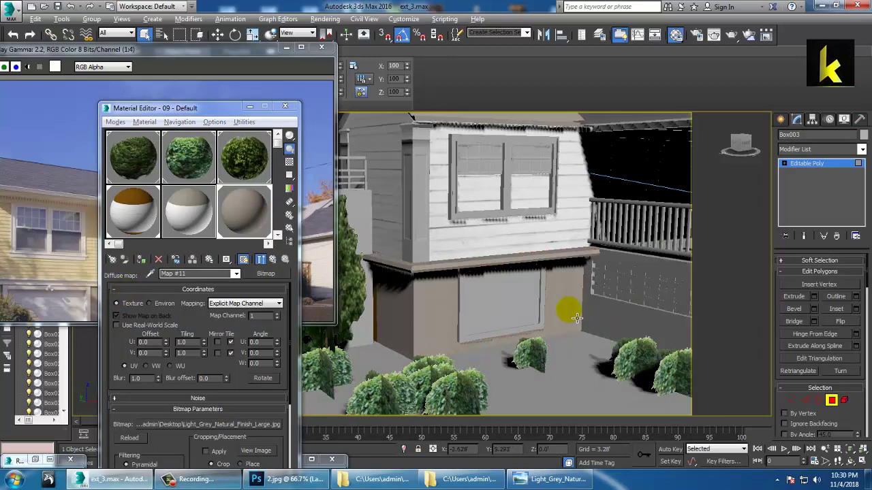
Check the front siding wall face beside the porch and leave polygon editing on the house body
alt+middle_drag(568, 316, 521, 304)
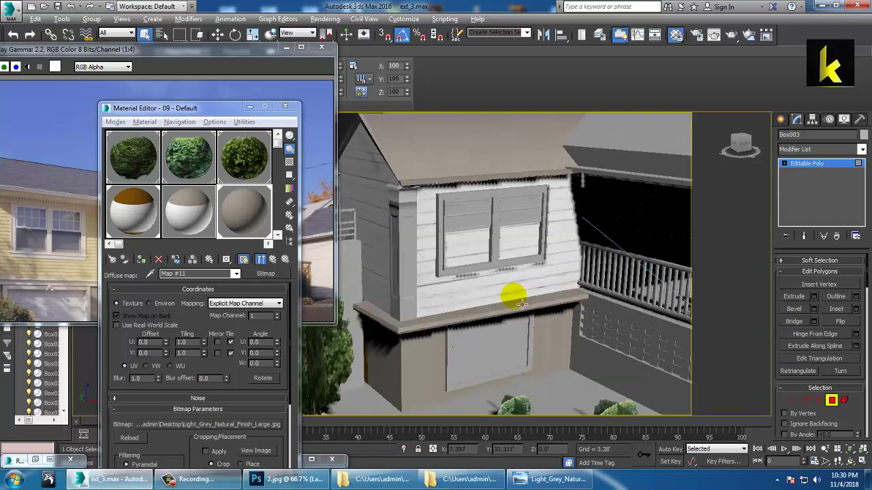
alt+middle_drag(633, 313, 545, 286)
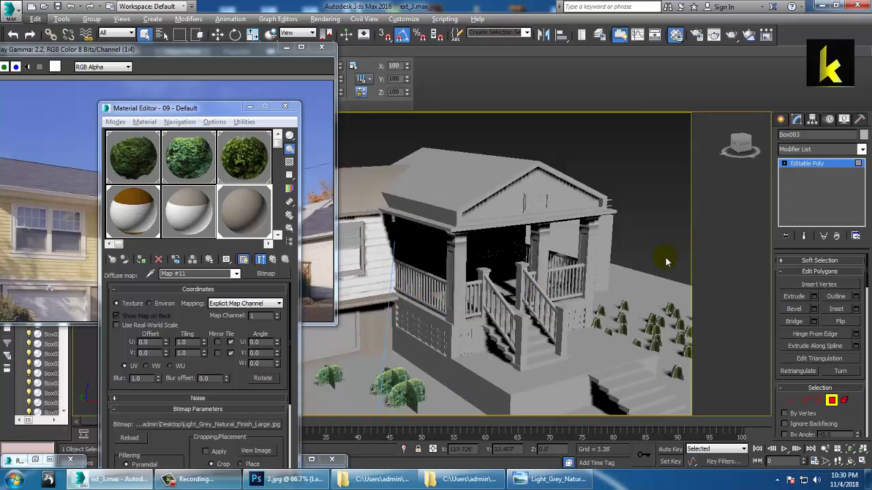
alt+middle_drag(483, 227, 584, 262)
scroll(584, 262, up, 3)
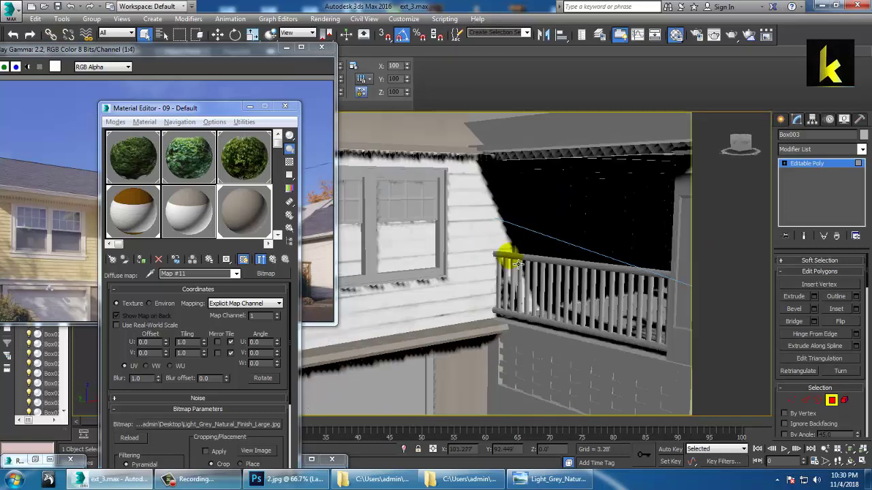
click(413, 215)
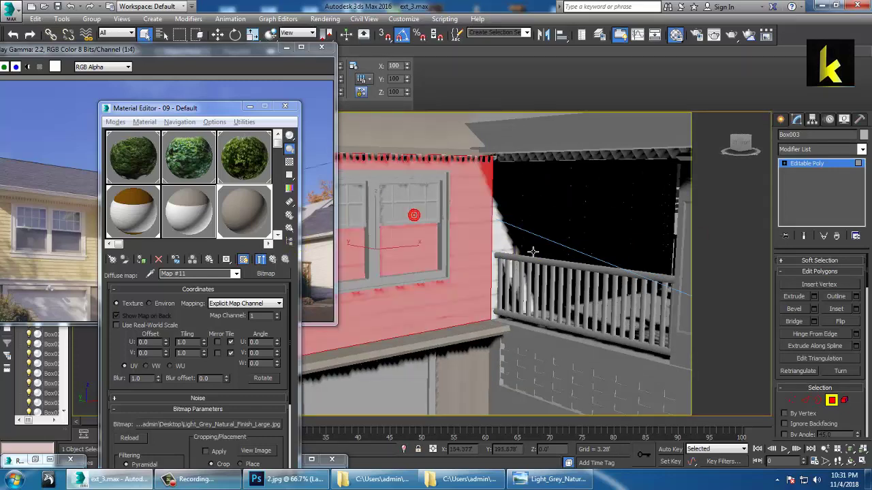
click(808, 165)
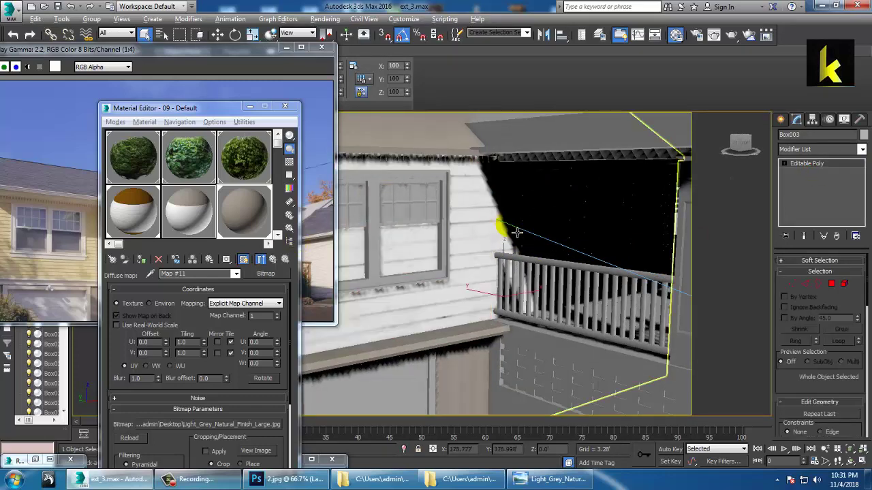
Minimize the material editor and the reference photo, and step back through earlier views to the front of the house
middle_drag(455, 228, 680, 253)
click(249, 106)
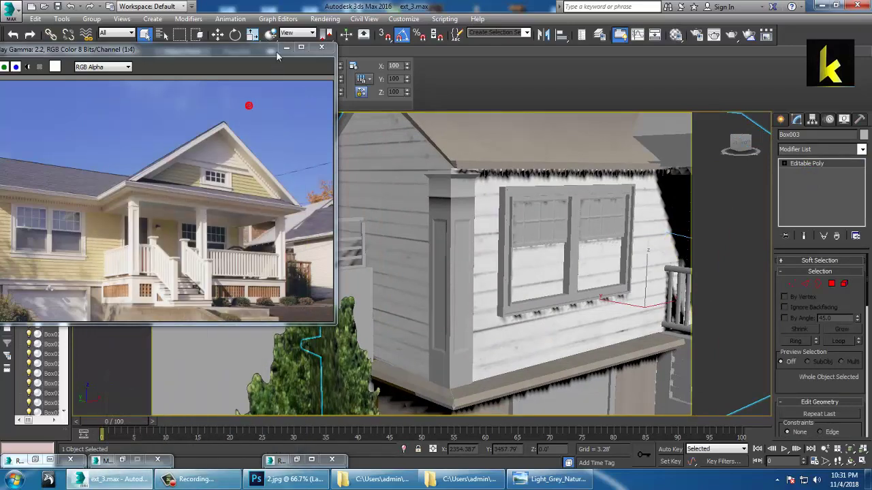
click(287, 47)
key(shift+z)
key(shift+z)
key(shift+z)
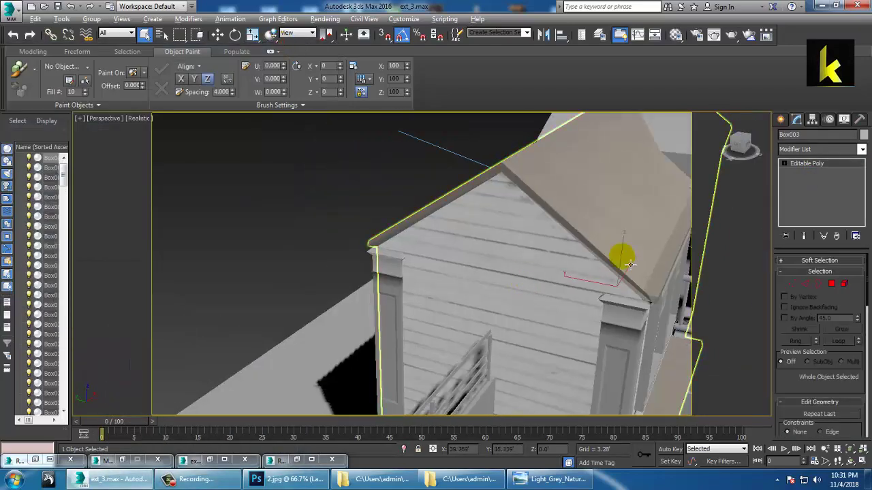
key(shift+z)
key(shift+z)
key(shift+z)
key(shift+z)
key(shift+z)
key(shift+z)
key(shift+z)
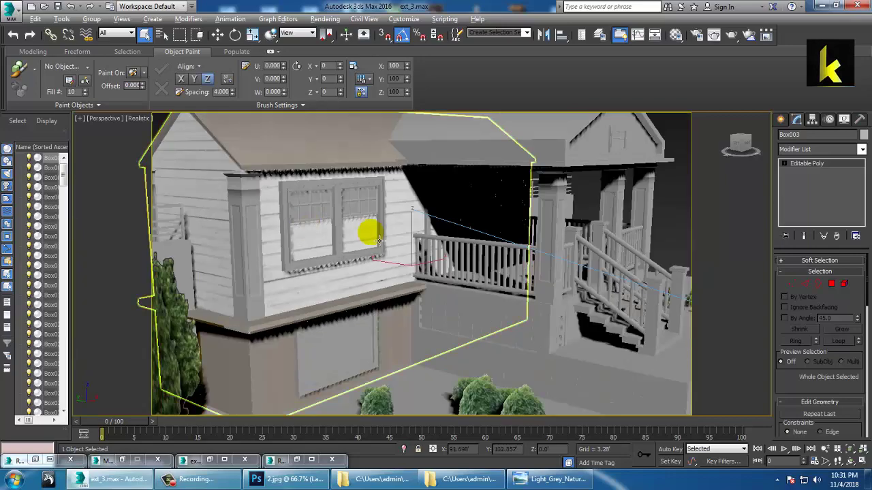
Examine the house front, garage wall and porch, and reopen the reference photo for comparison
mouse_move(378, 239)
alt+middle_down()
mouse_move(317, 229)
mouse_move(312, 249)
mouse_move(469, 250)
mouse_move(297, 238)
mouse_move(477, 229)
mouse_move(382, 249)
alt+middle_up()
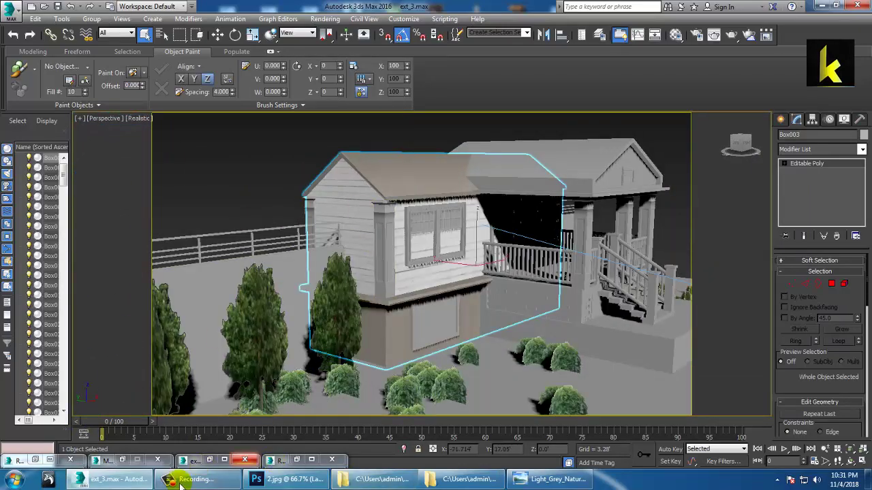
click(349, 211)
scroll(444, 272, up, 1)
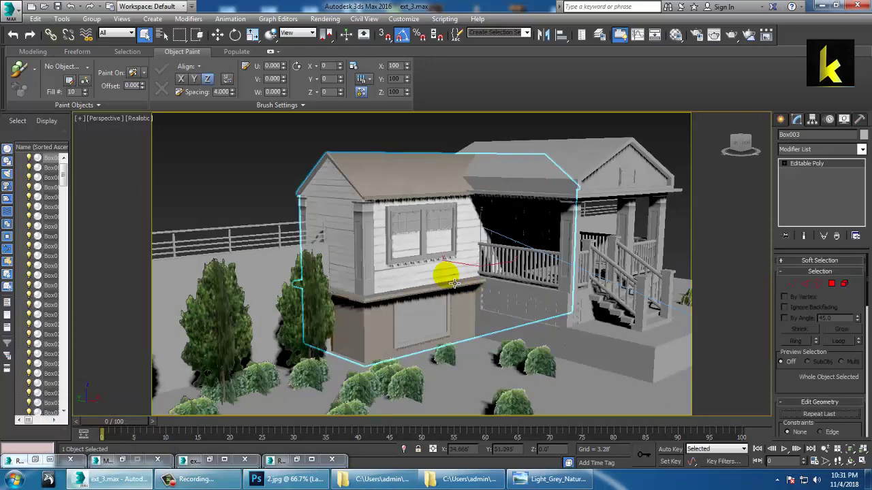
scroll(490, 279, up, 4)
alt+middle_drag(533, 296, 484, 293)
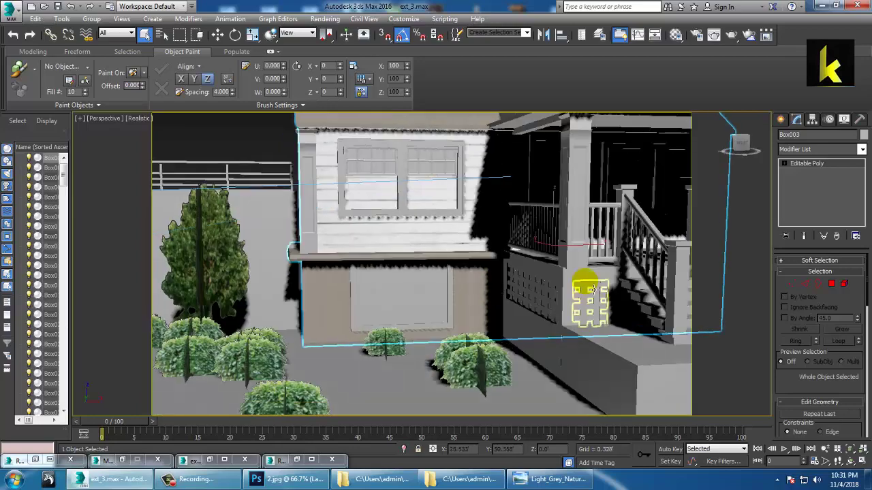
scroll(400, 321, down, 3)
middle_drag(593, 288, 447, 291)
scroll(402, 281, up, 3)
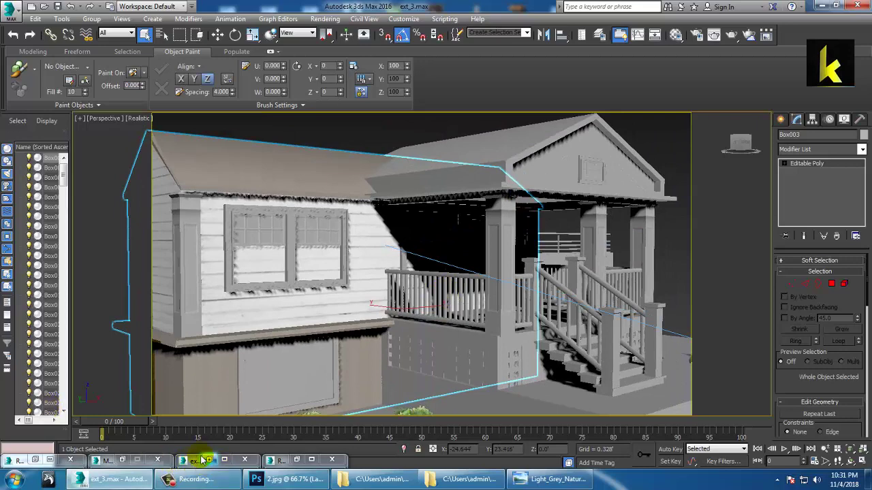
click(210, 461)
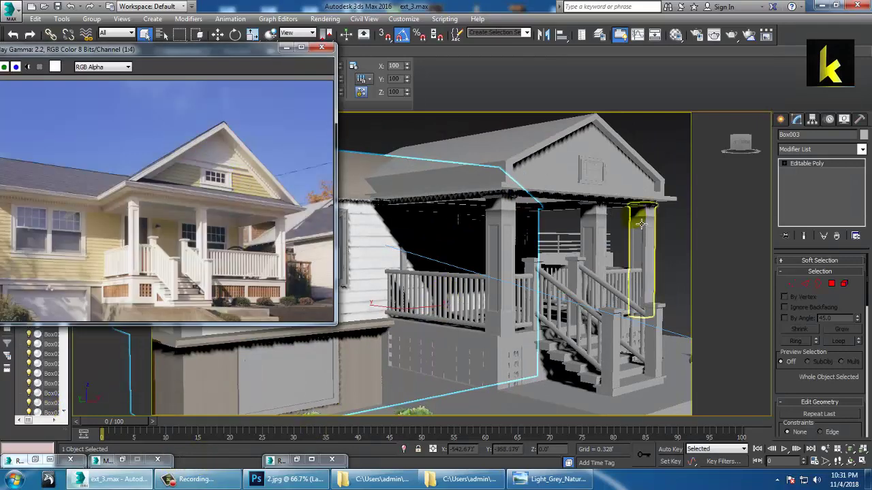
Enter polygon editing on the porch gable roof object and select its sloping roof faces on both sides
alt+middle_drag(560, 212, 603, 259)
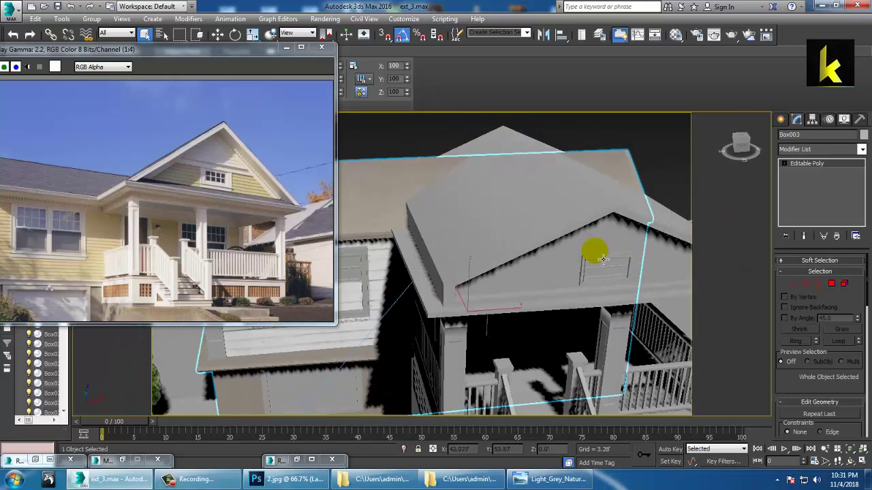
click(603, 259)
click(832, 284)
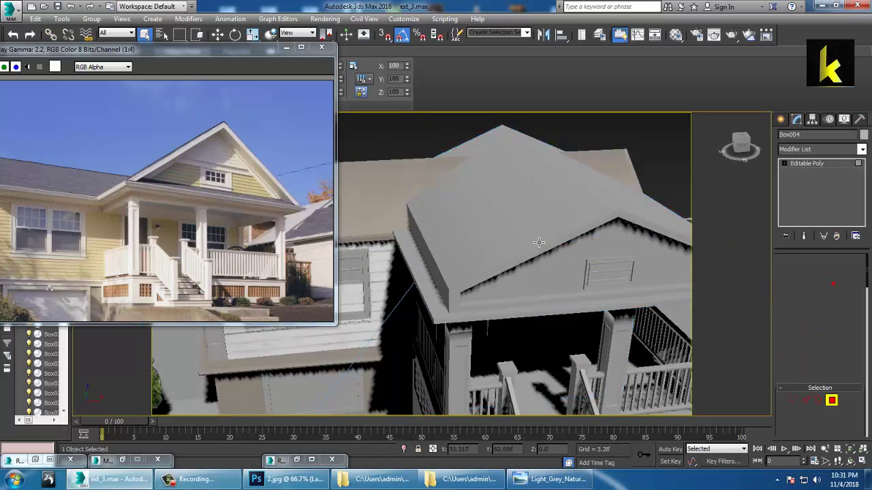
click(518, 224)
click(490, 147)
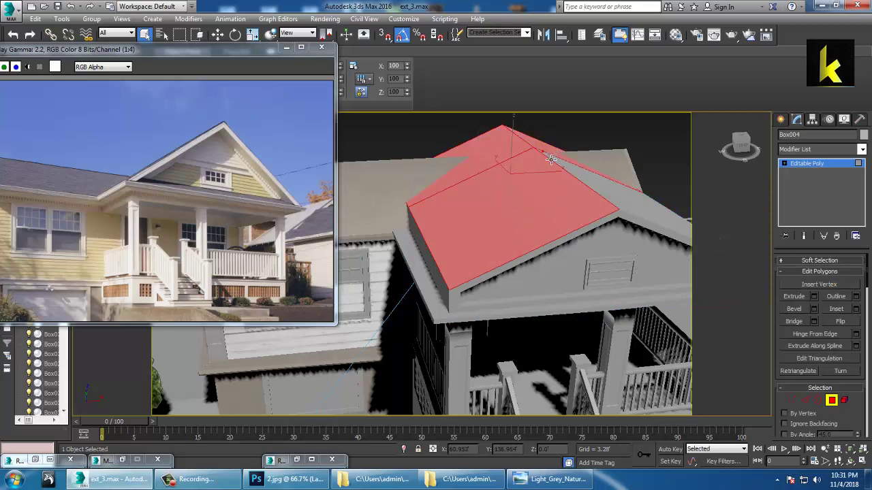
ctrl+click(593, 185)
alt+middle_drag(585, 191, 606, 182)
Assign the 09 - Default light grey finish material to the selected porch roof faces and deselect them
key(m)
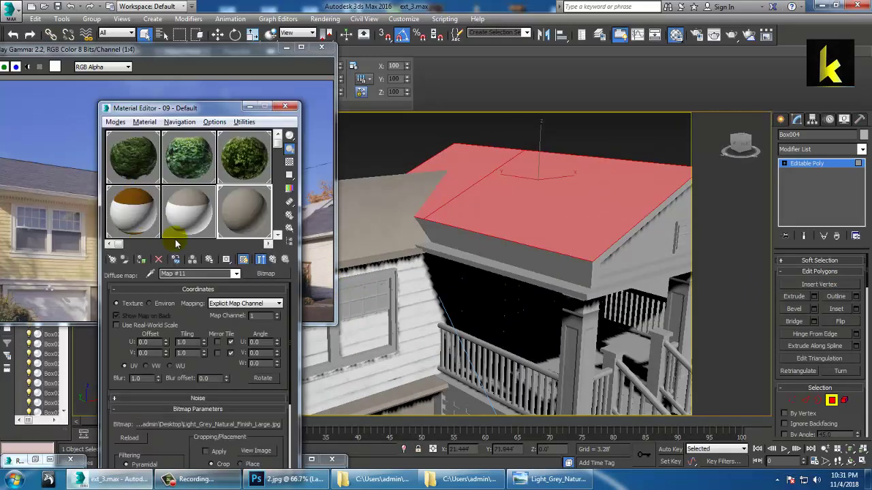
click(144, 261)
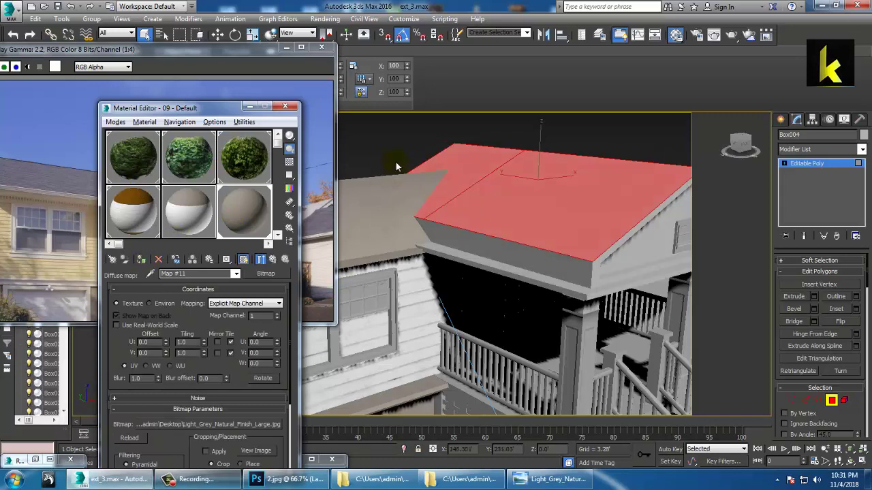
click(411, 142)
alt+middle_drag(615, 263, 594, 273)
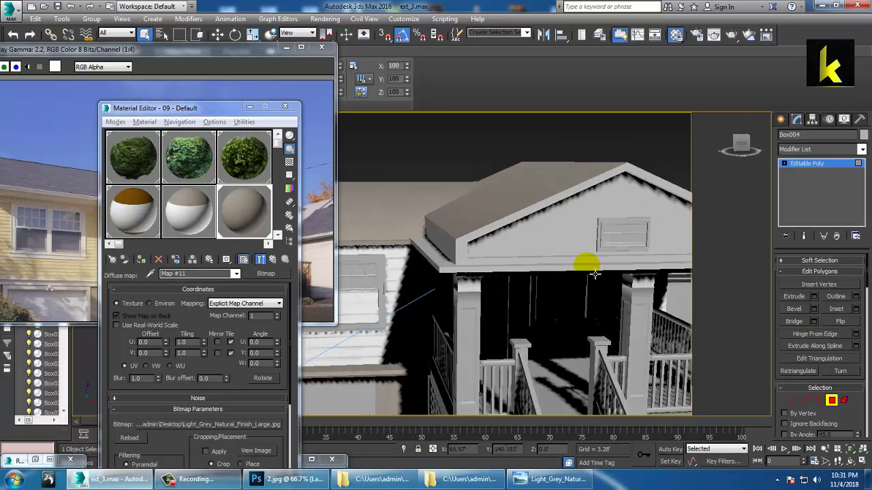
drag(218, 110, 232, 145)
alt+middle_drag(438, 241, 523, 264)
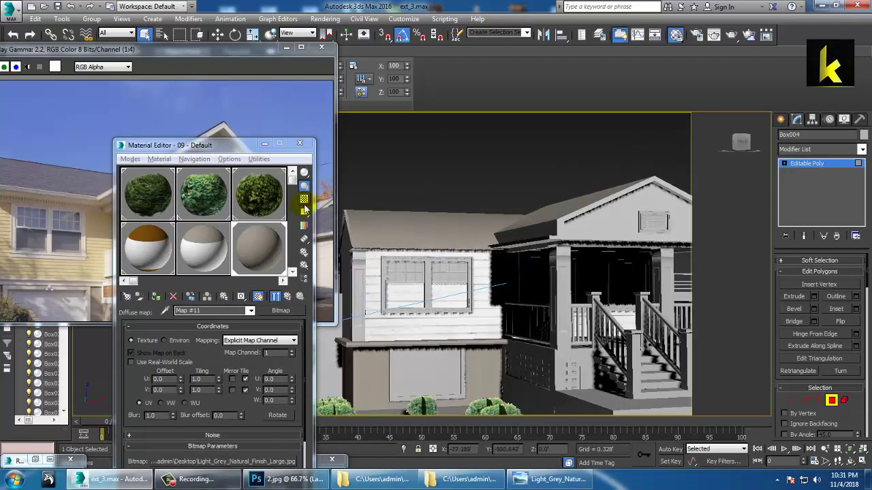
scroll(422, 273, up, 5)
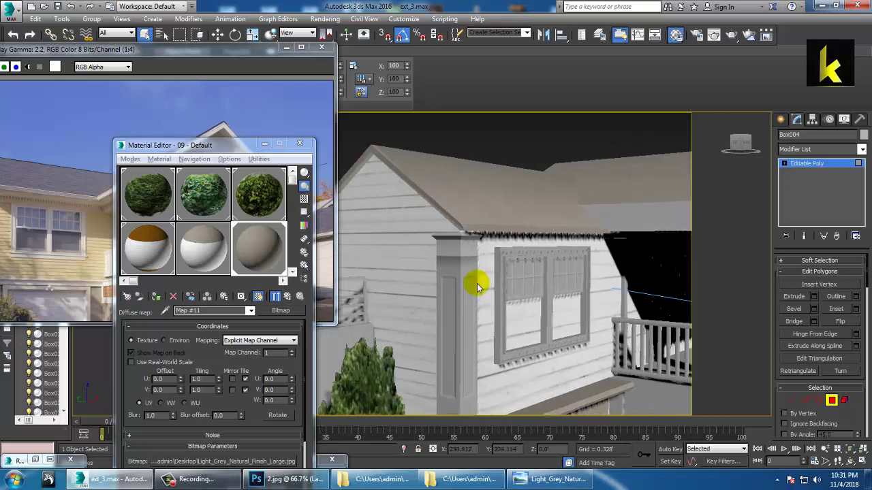
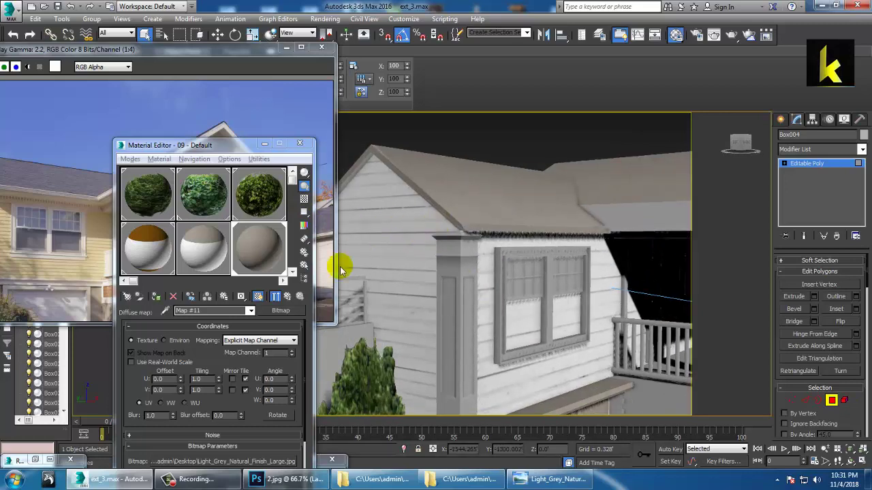
Activate the unused 10 - Default material slot and select the corner column beside the double window
alt+middle_drag(456, 207, 540, 252)
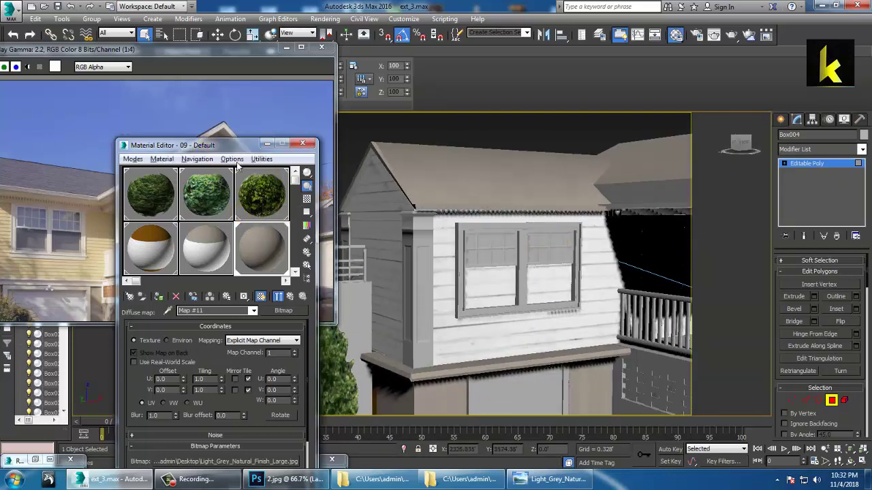
drag(189, 141, 191, 107)
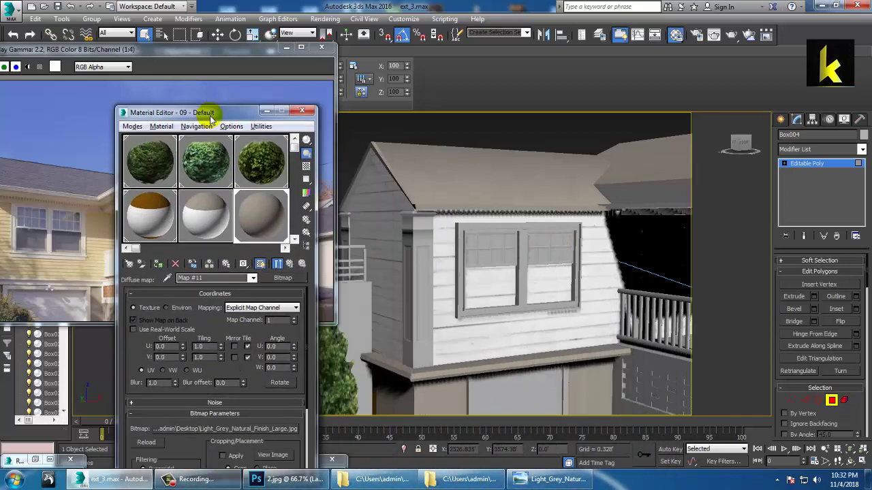
click(286, 249)
click(257, 209)
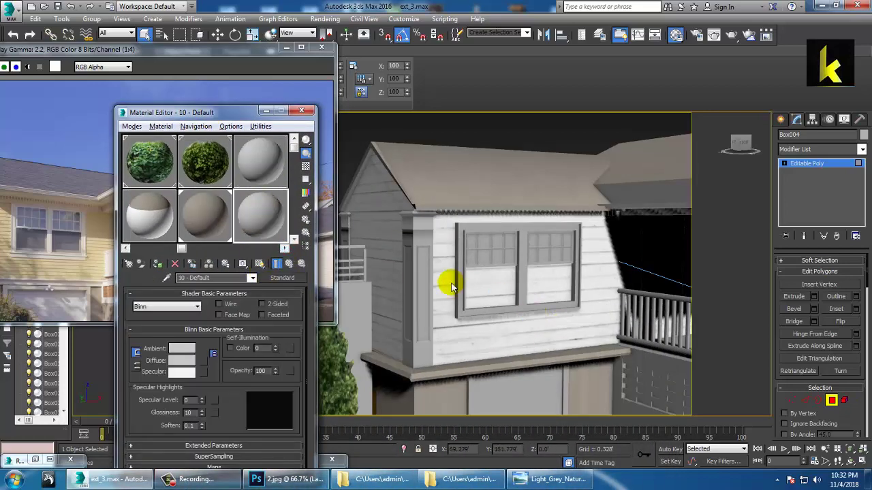
click(420, 242)
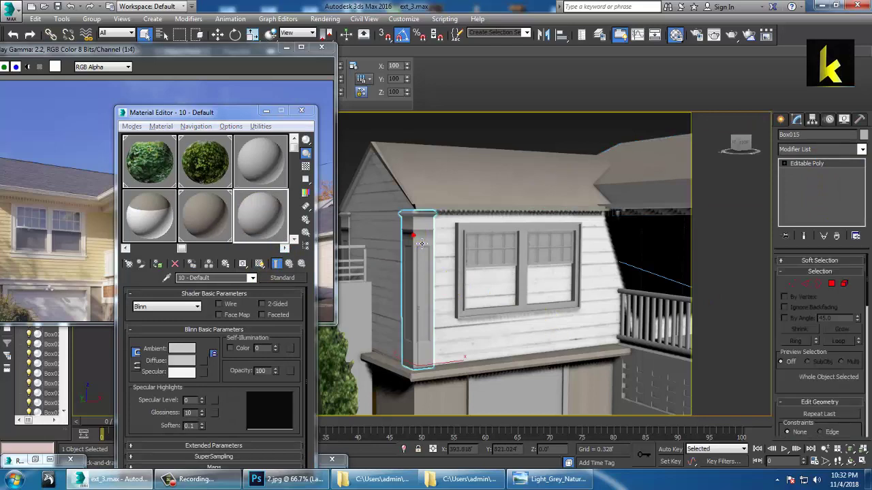
Change the 10 - Default material from Standard to VRayMtl
key(m)
key(m)
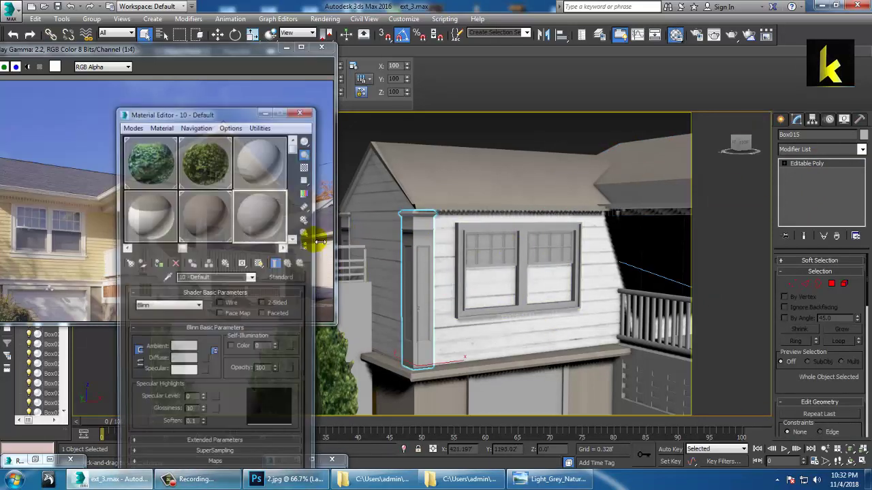
drag(256, 223, 263, 227)
click(281, 278)
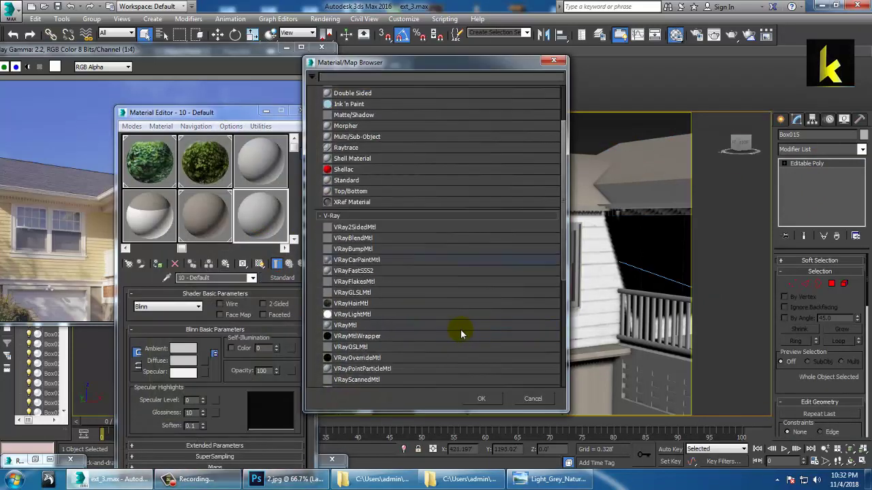
double_click(350, 326)
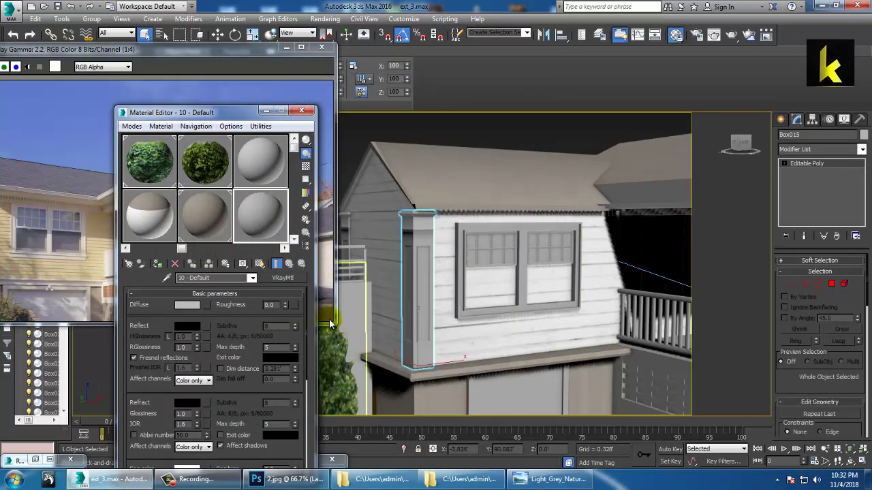
Put the material editor away, view the fdaPgL wood image from the desktop and open it in Adobe Photoshop CC 2015
click(301, 110)
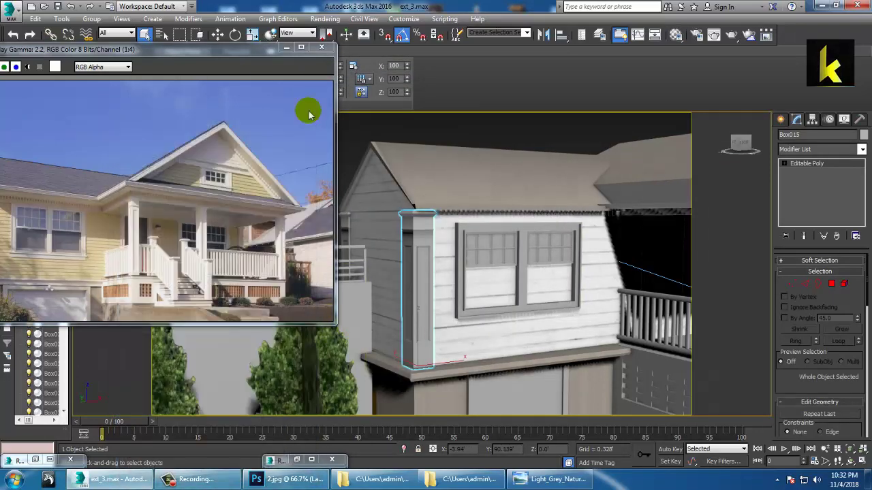
key(super+d)
click(559, 302)
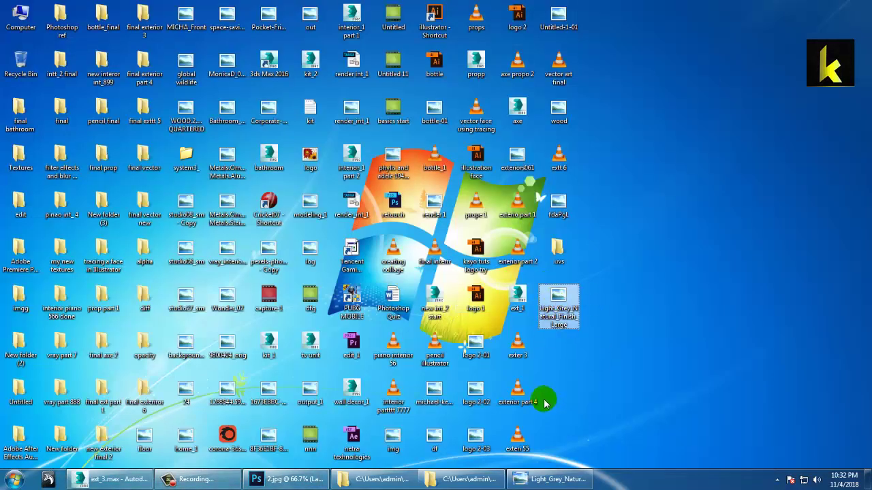
double_click(557, 204)
right_click(392, 118)
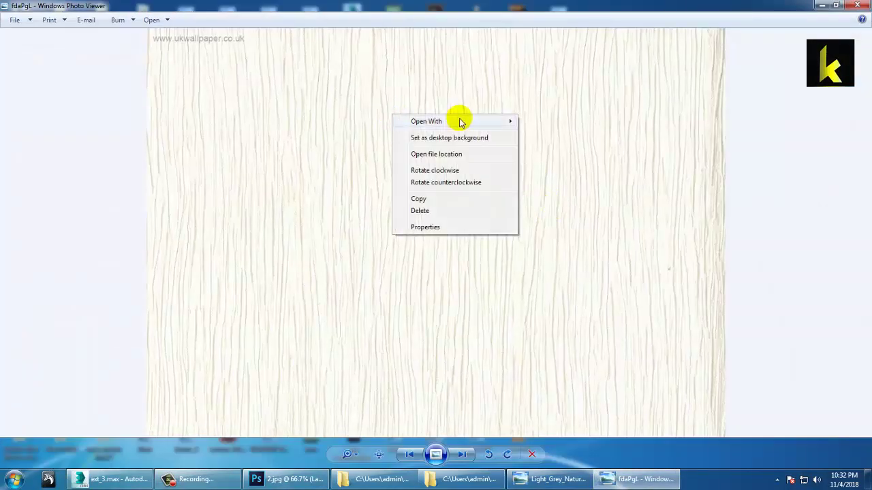
mouse_move(459, 121)
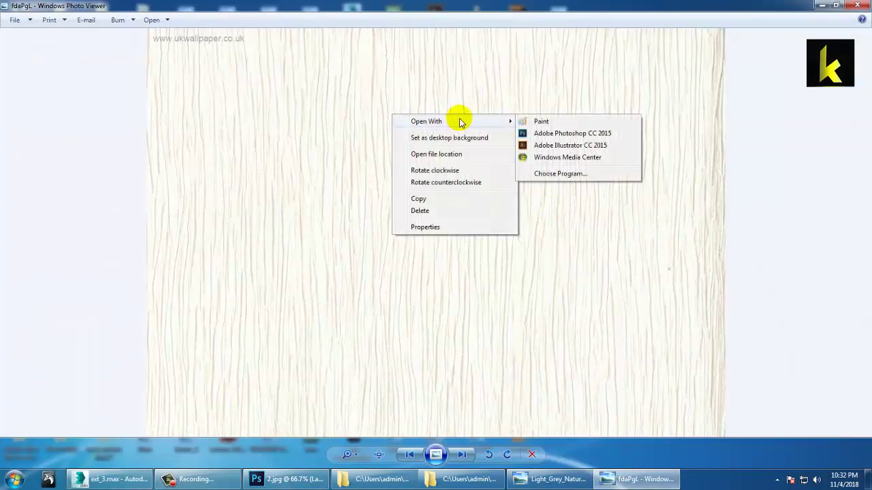
click(538, 133)
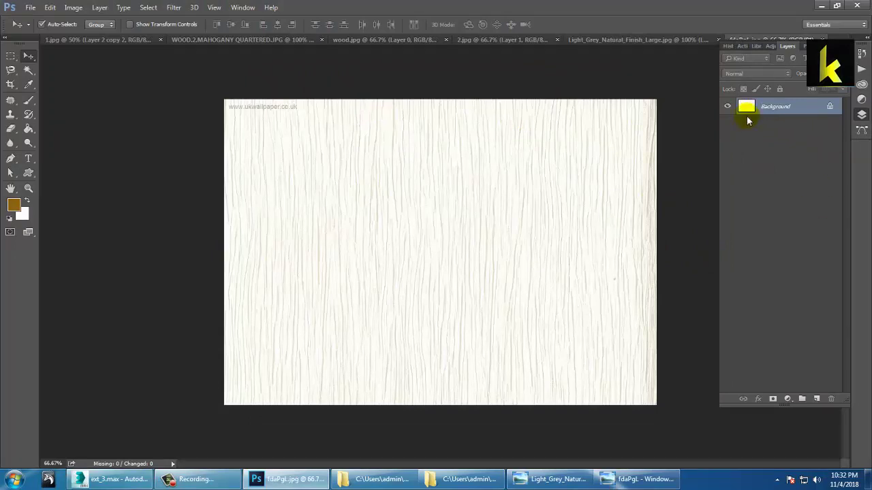
Convert the background to Layer 0 and crop off the narrow strip with the website text along the image's upper edge
double_click(782, 108)
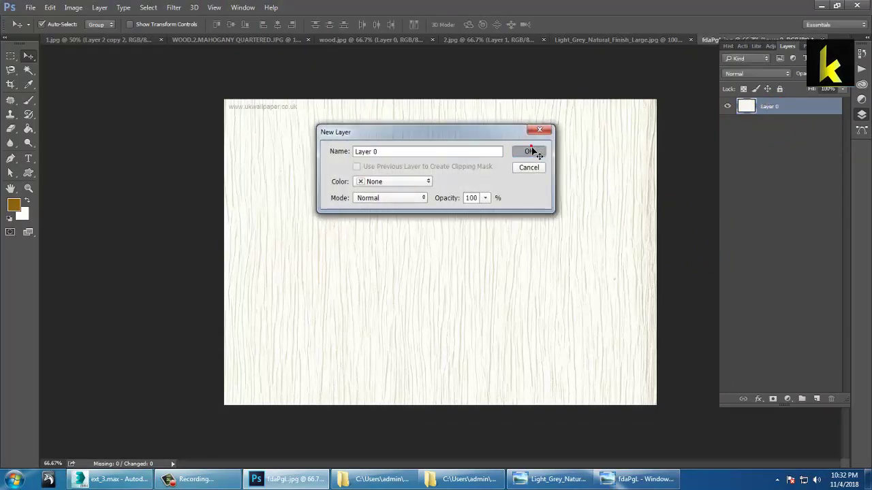
click(531, 150)
click(10, 84)
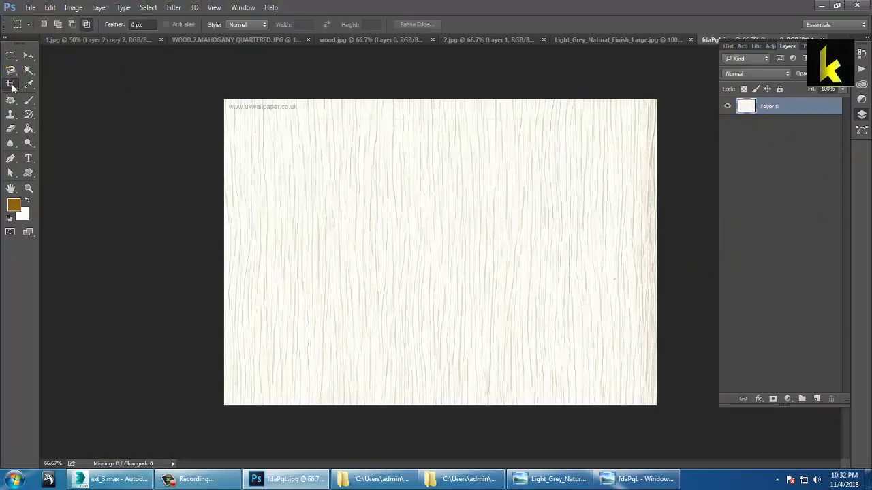
drag(356, 102, 360, 108)
key(Return)
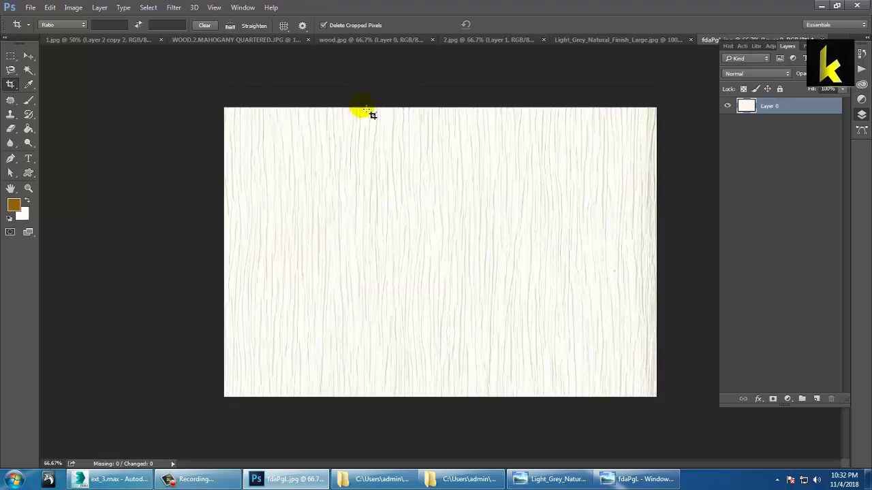
click(28, 56)
Save the cropped texture as the Photoshop file fdaPgL in the uvs folder on the desktop
click(30, 8)
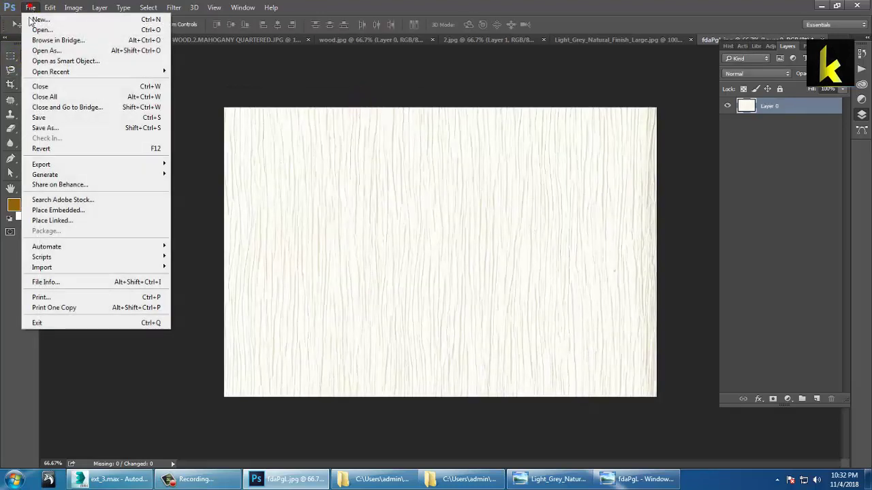
click(69, 130)
click(235, 232)
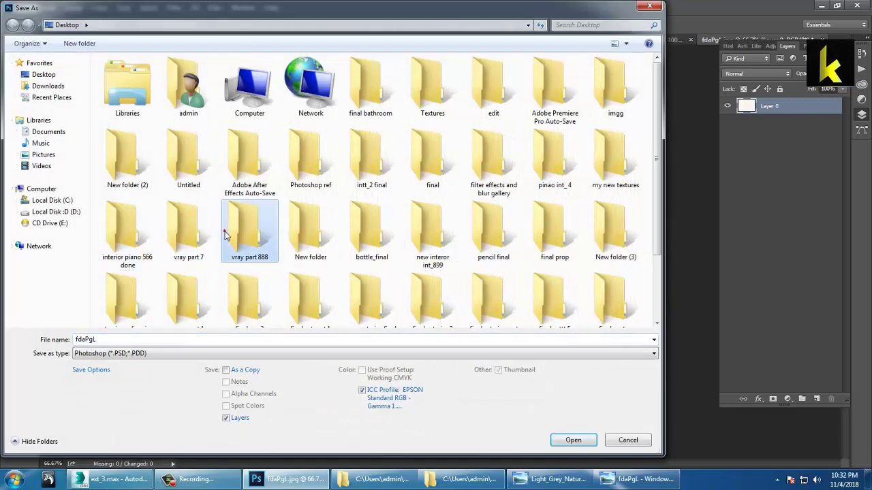
scroll(234, 249, down, 2)
double_click(427, 307)
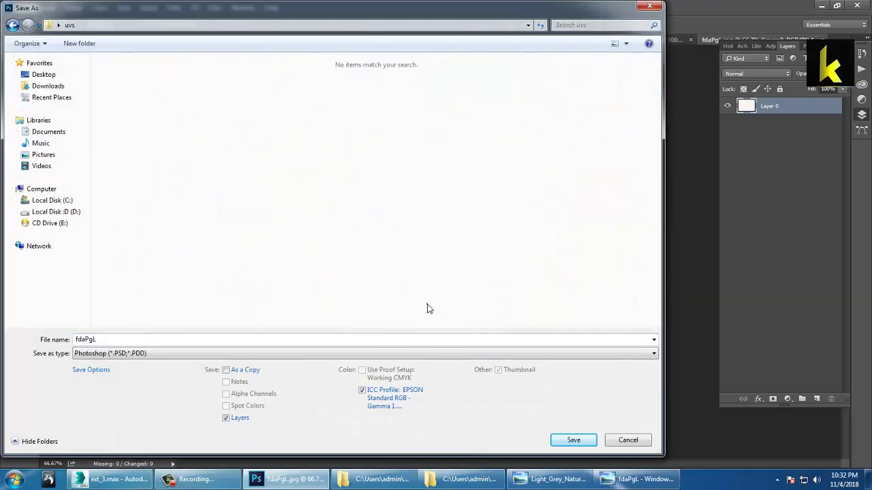
click(572, 440)
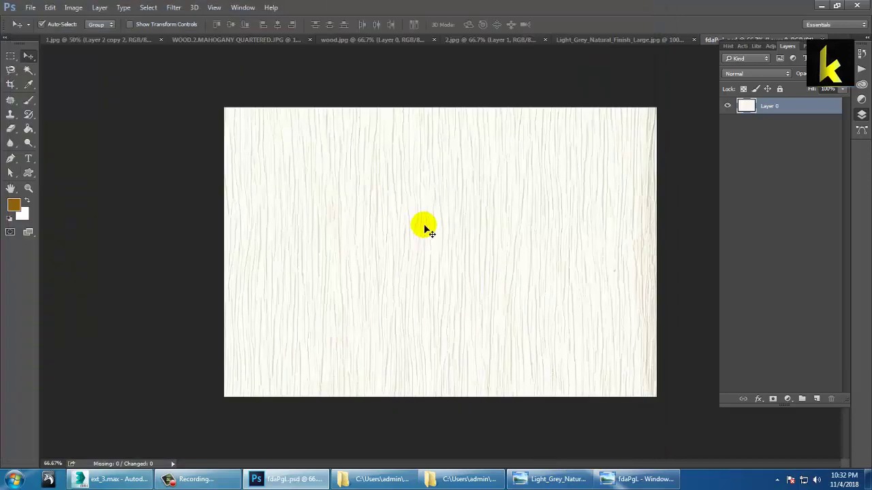
Switch back to 3ds Max, minimize both Render Map windows and select the corner column
click(117, 481)
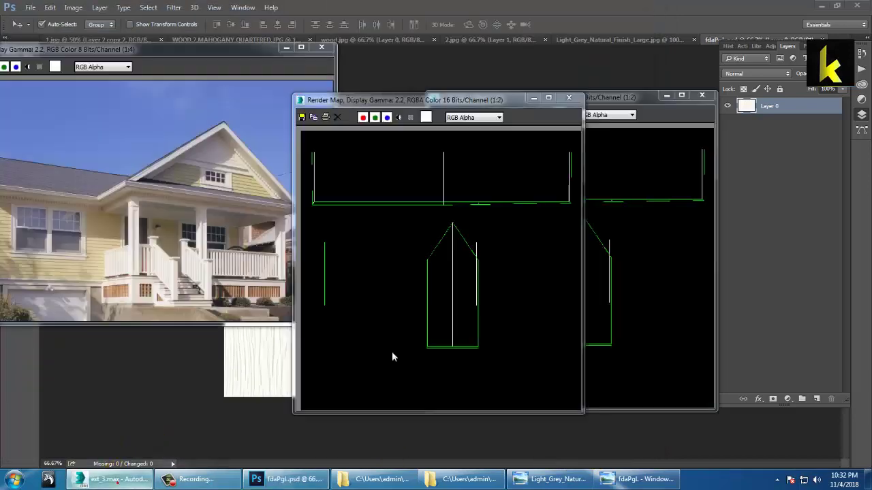
click(533, 98)
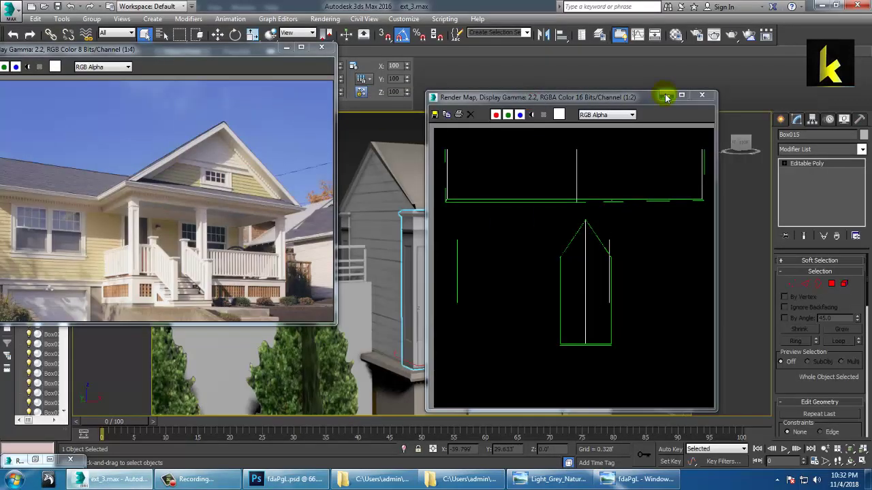
click(666, 95)
click(419, 227)
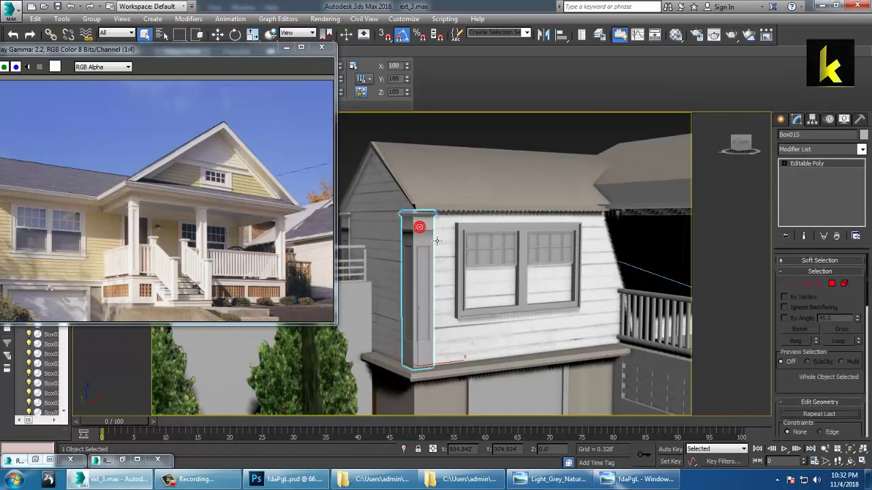
Load fdaPgL.psd from the uvs folder, with collapsed layers, as the diffuse bitmap of the 10 - Default material
key(m)
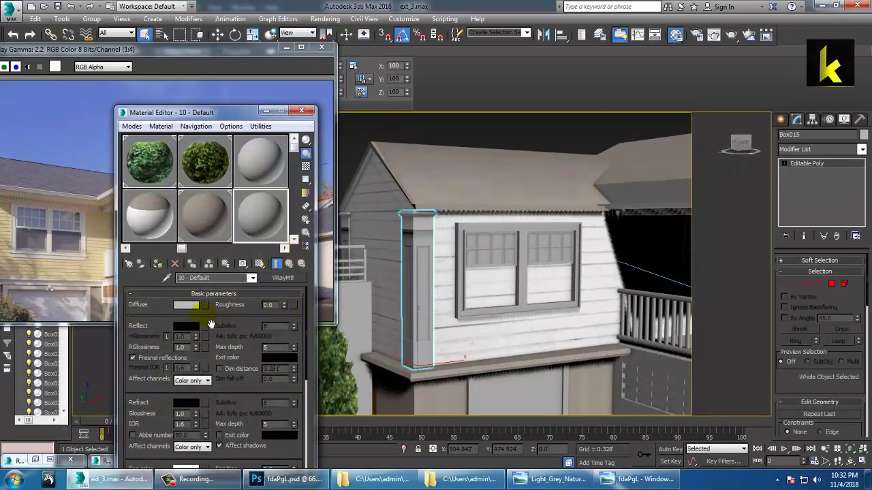
click(202, 305)
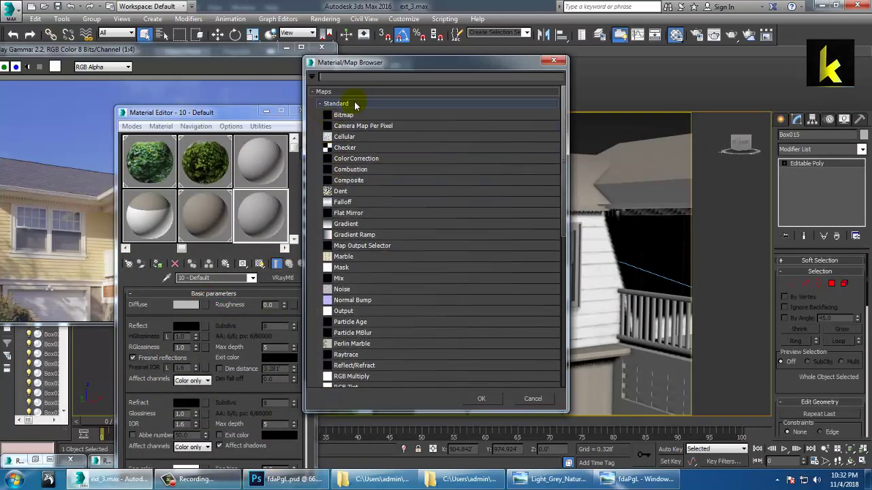
double_click(344, 116)
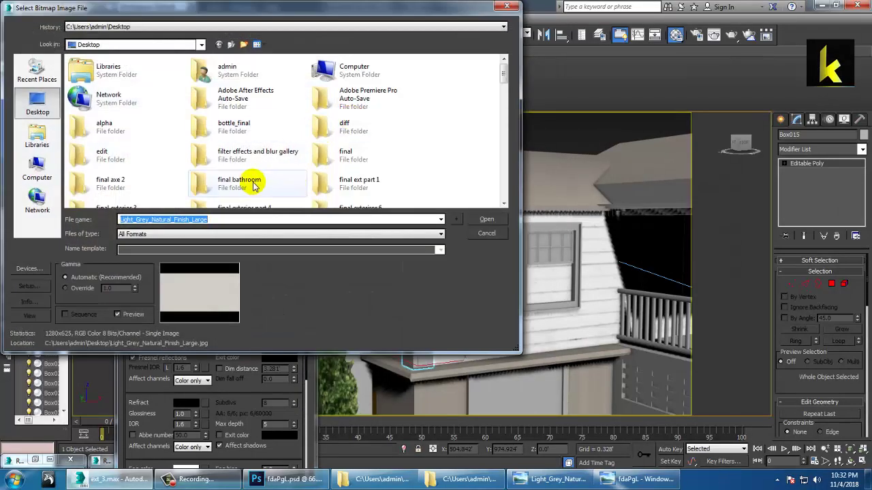
click(257, 185)
double_click(258, 184)
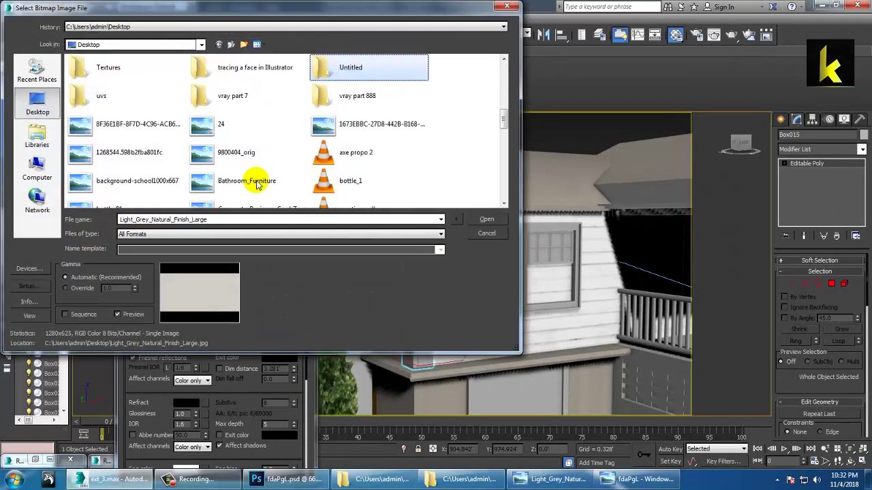
double_click(95, 96)
double_click(208, 88)
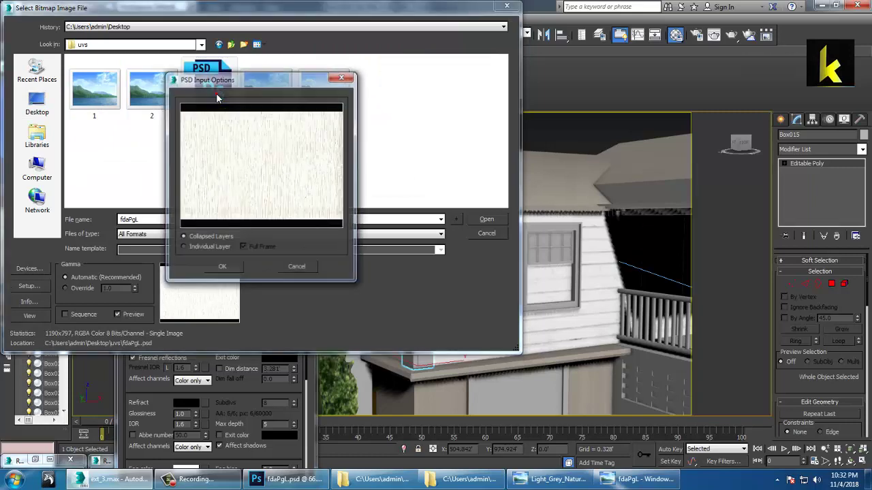
click(224, 268)
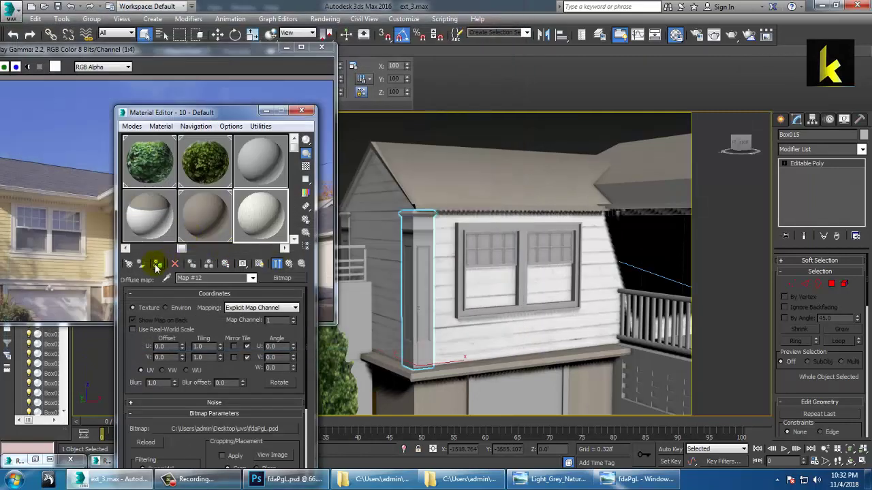
Assign the 10 - Default material to the corner column and show its texture in the viewport
click(157, 264)
click(261, 264)
scroll(476, 255, up, 3)
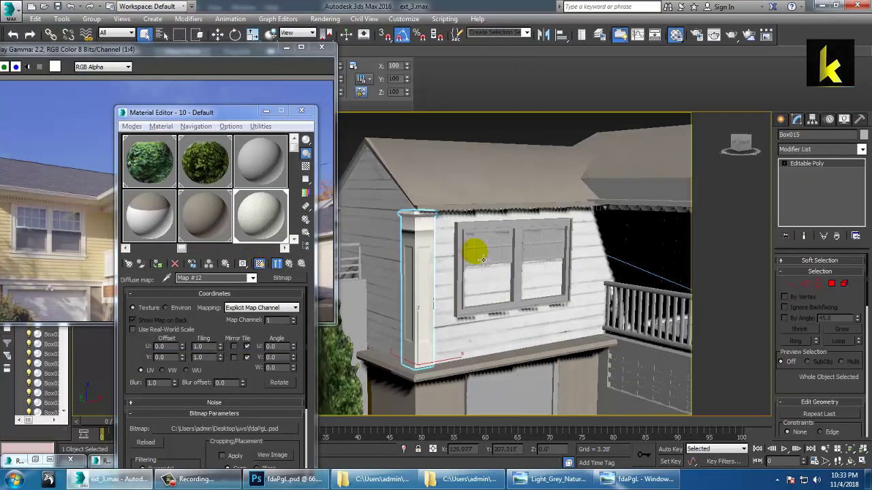
middle_drag(479, 255, 482, 253)
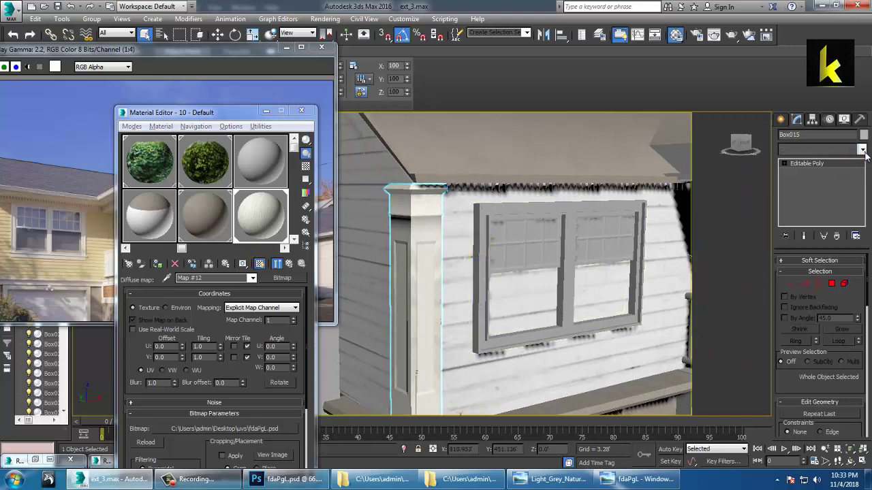
Add a UVW Map modifier to the corner column and set its mapping to Box
click(821, 149)
key(u)
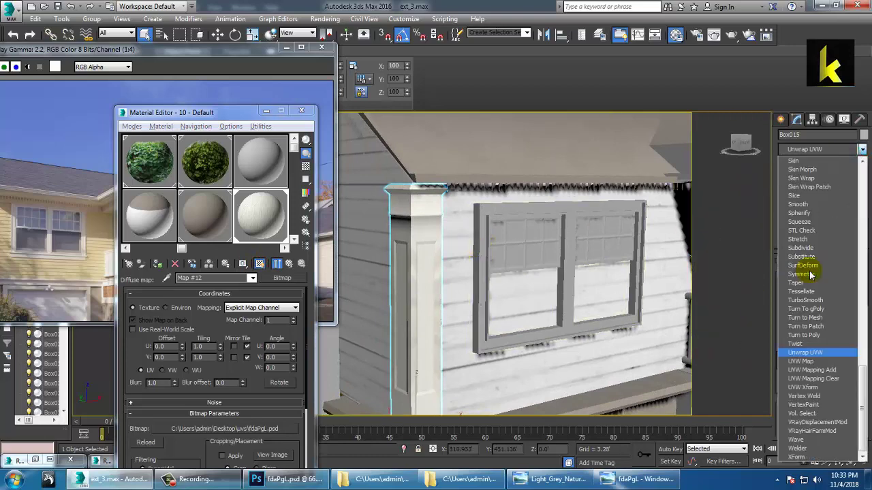
click(804, 361)
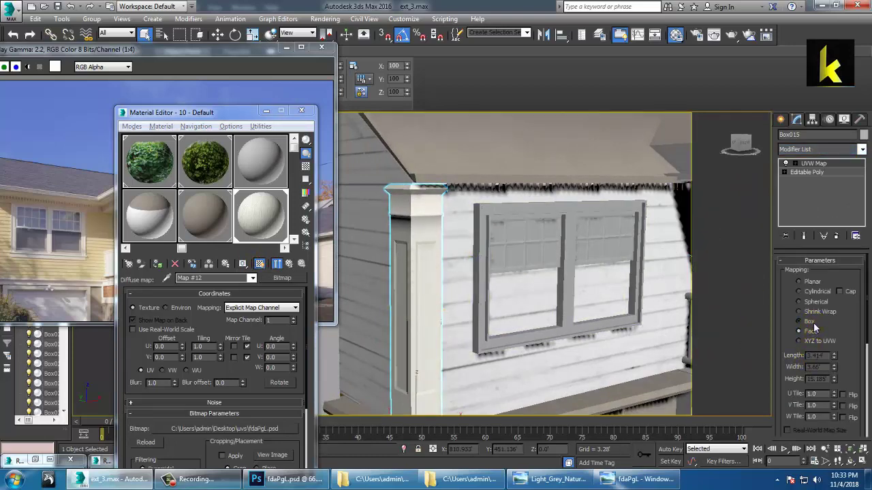
click(813, 324)
Resize the corner column's box mapping to width 29.387' and height 10.629', and increase its length to scale the wood grain
drag(840, 369, 769, 99)
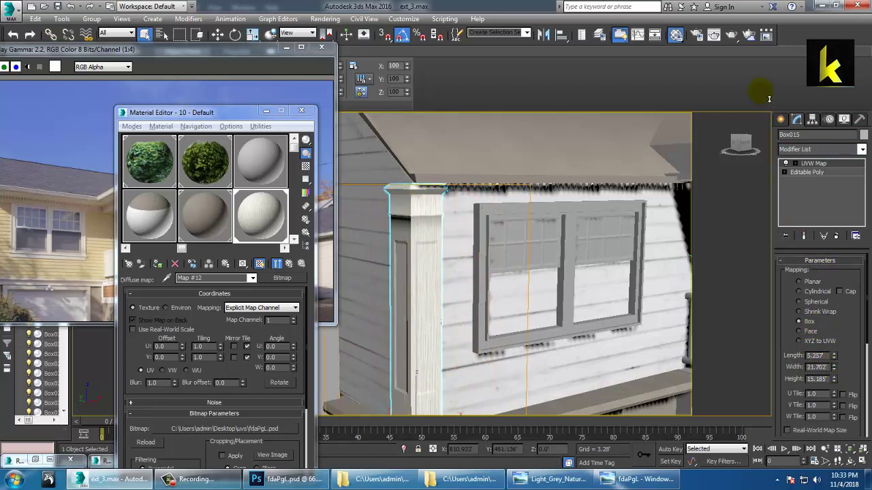
drag(763, 48, 754, 457)
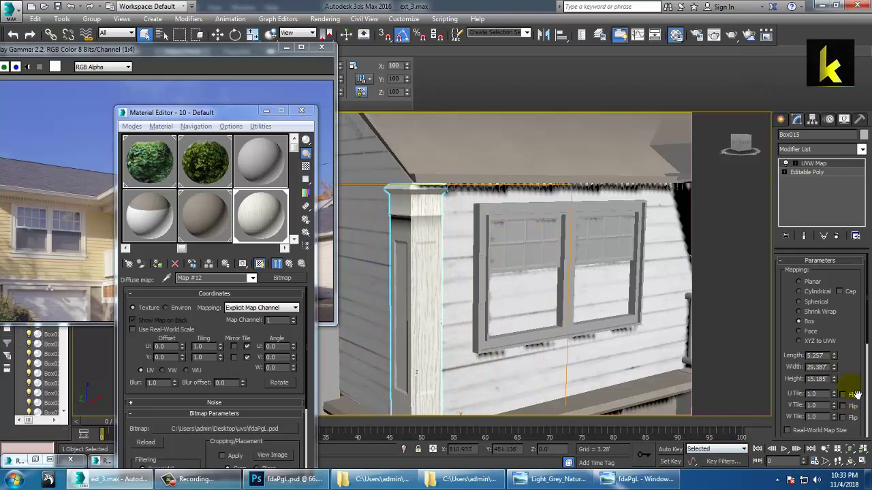
drag(837, 383, 833, 399)
alt+middle_drag(596, 358, 648, 348)
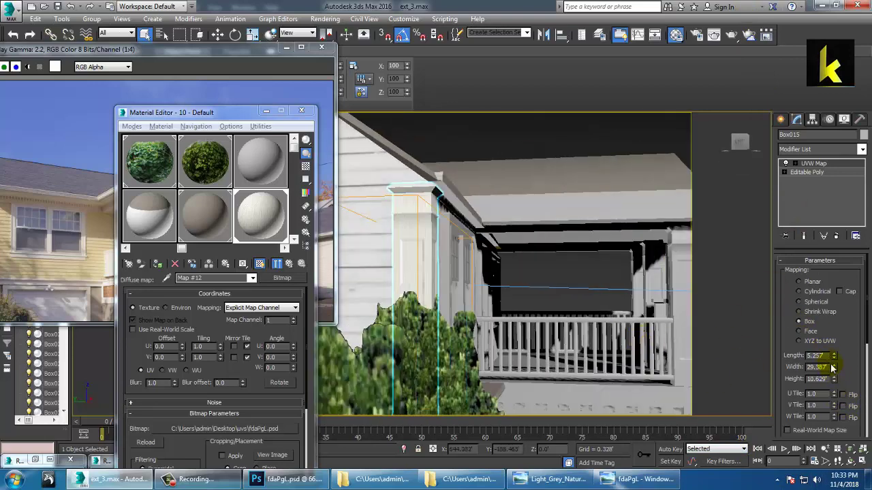
alt+middle_drag(508, 262, 429, 272)
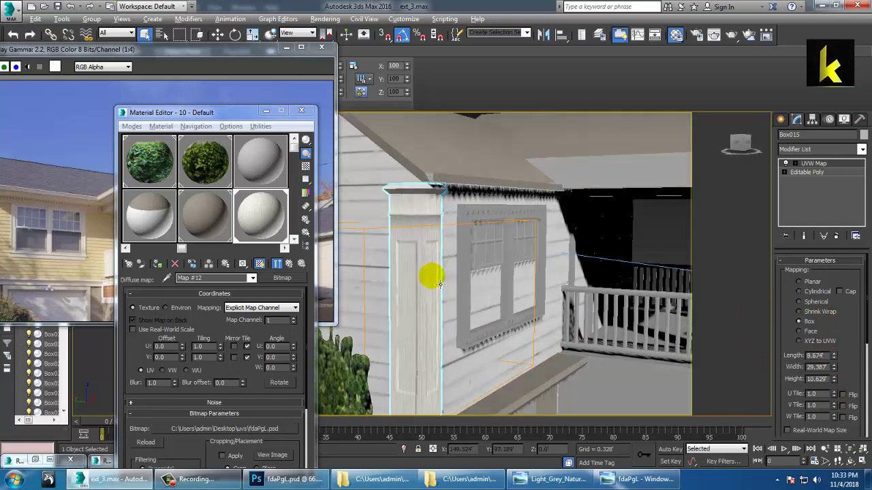
alt+middle_drag(510, 249, 477, 256)
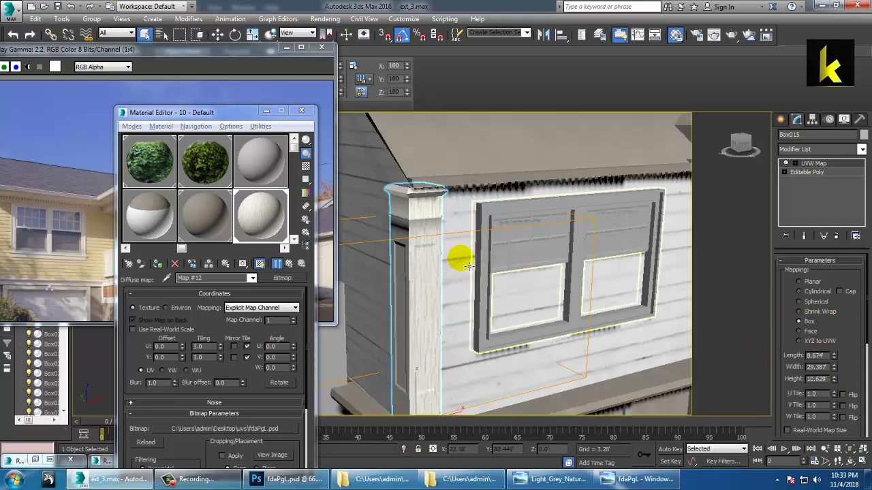
Convert the corner column to an Editable Poly
right_click(426, 225)
mouse_move(511, 343)
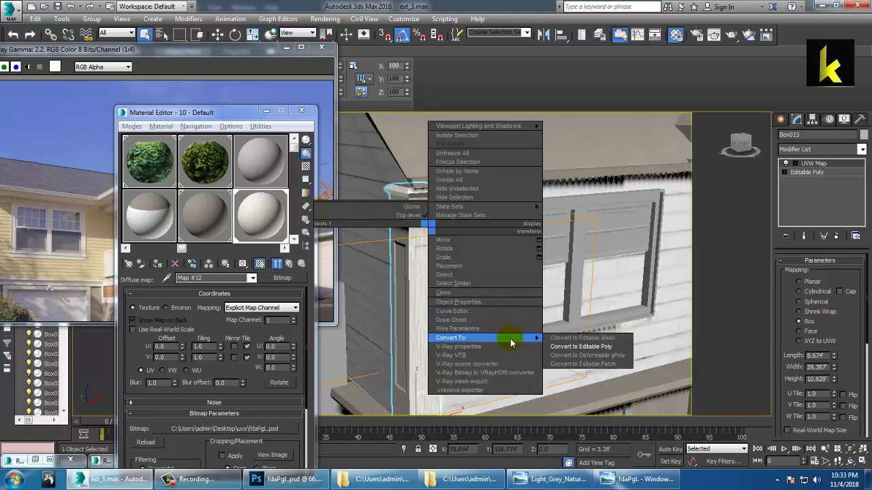
click(581, 345)
Minimize the Material Editor and the reference photo window, and clear the selection to show the whole house
alt+middle_drag(584, 346, 500, 279)
scroll(476, 246, down, 3)
click(413, 178)
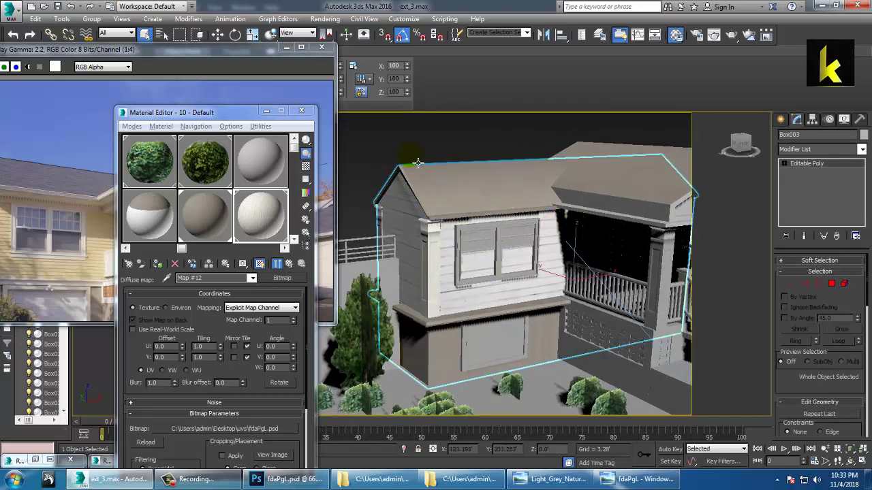
click(265, 111)
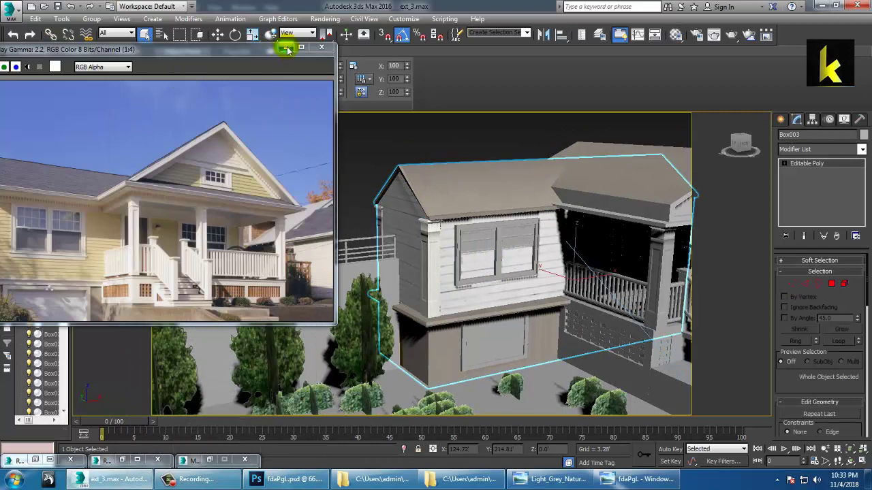
click(284, 48)
alt+middle_drag(486, 243, 490, 247)
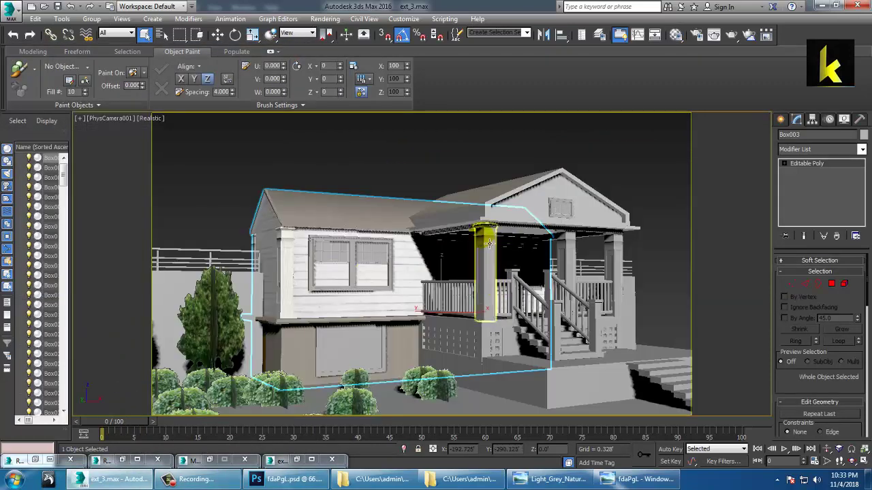
click(468, 145)
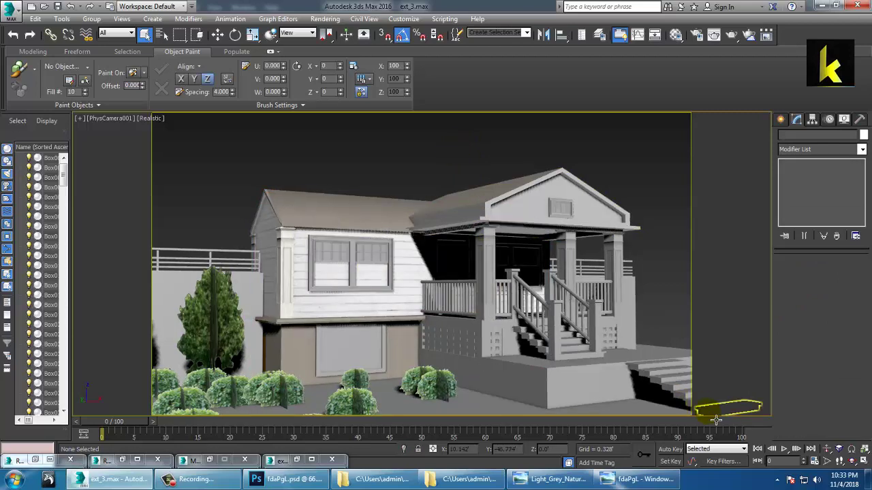
click(174, 478)
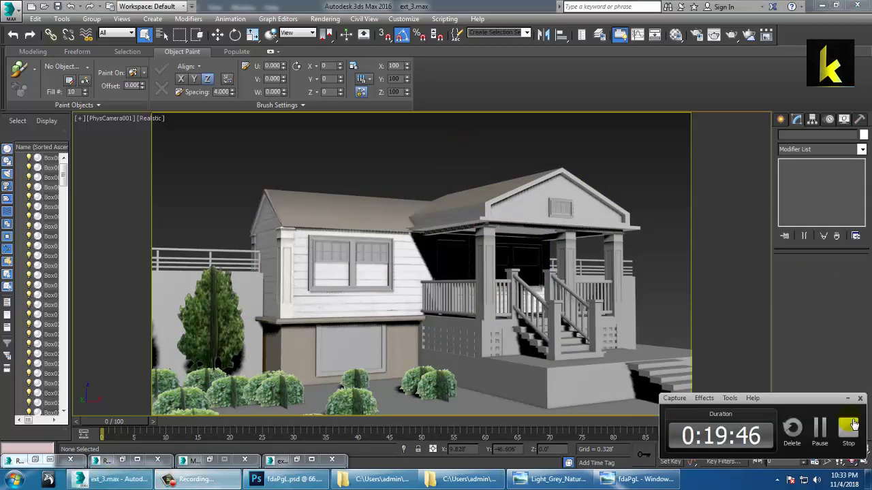